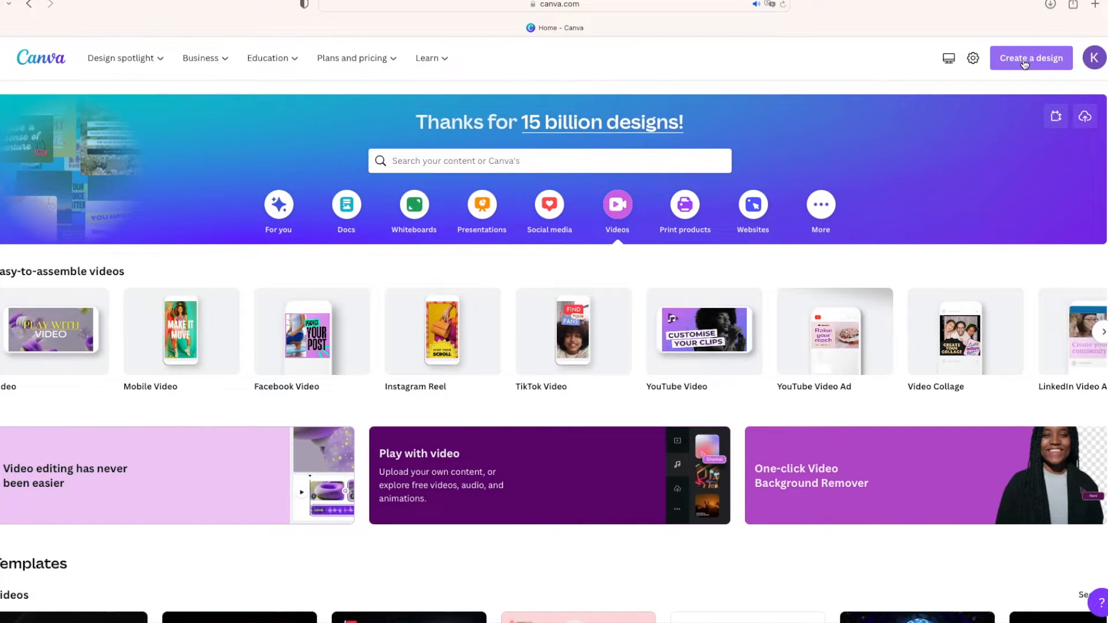
Step: Create a blank 1920 × 1080 px video design and set the first page's duration to 6.3 seconds
{"action": "left_click", "coordinate": [1026, 64]}
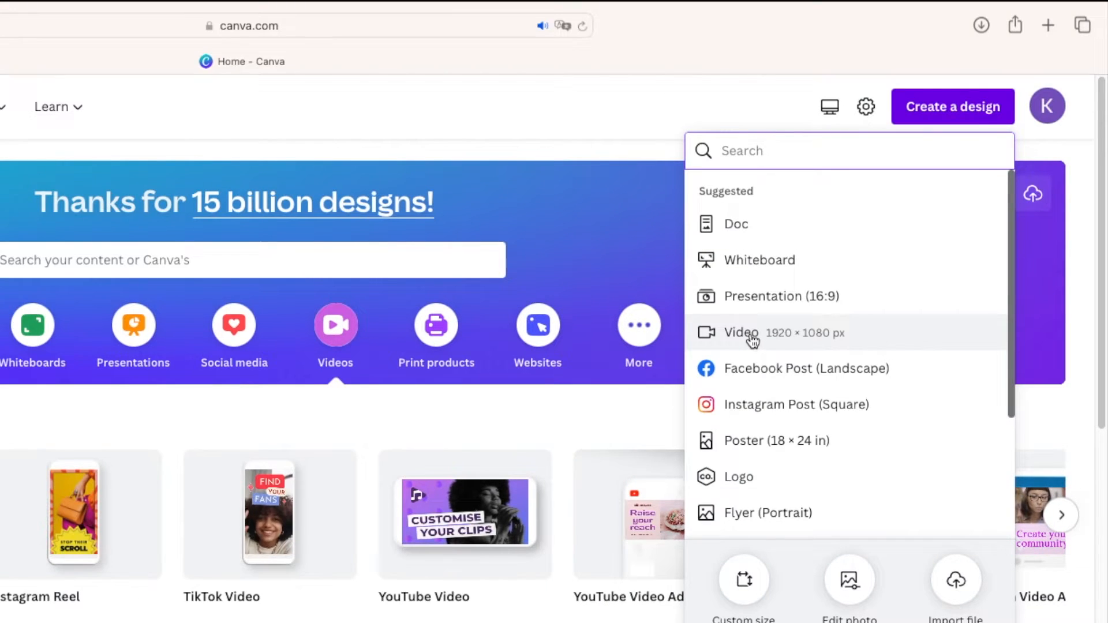
{"action": "left_click", "coordinate": [659, 295]}
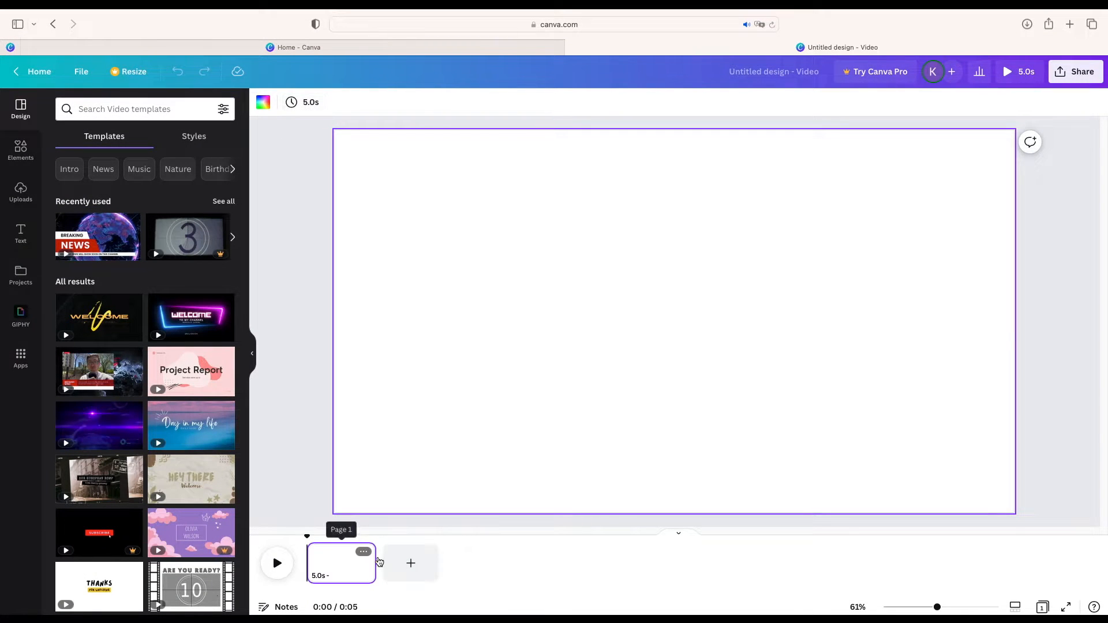
{"action": "left_click_drag", "start_coordinate": [373, 563], "coordinate": [714, 569]}
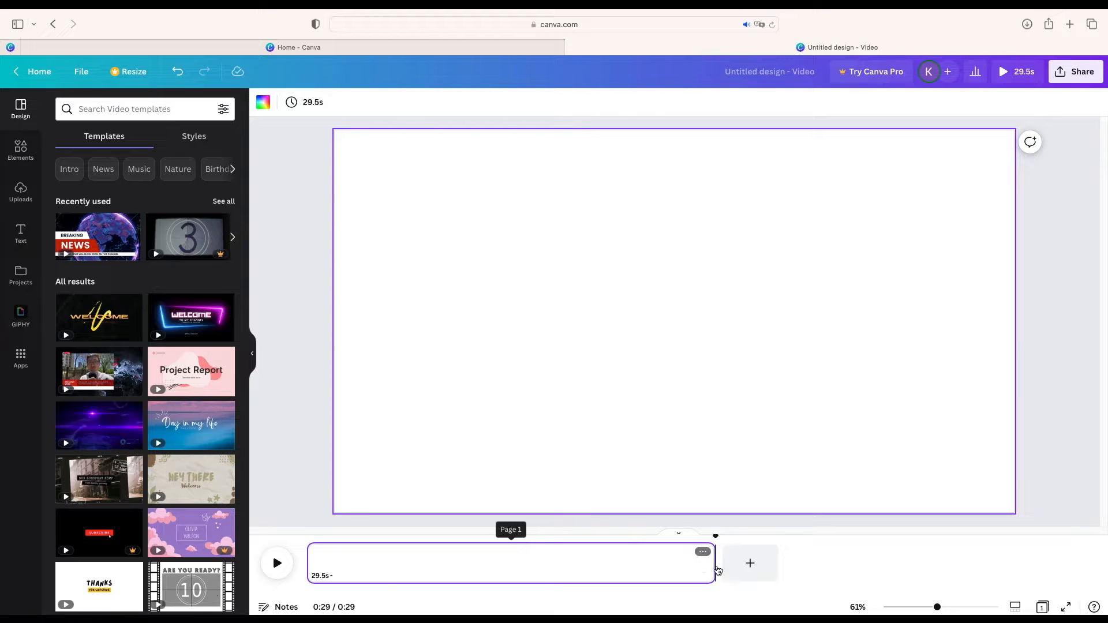
{"action": "left_click_drag", "start_coordinate": [714, 564], "coordinate": [395, 564]}
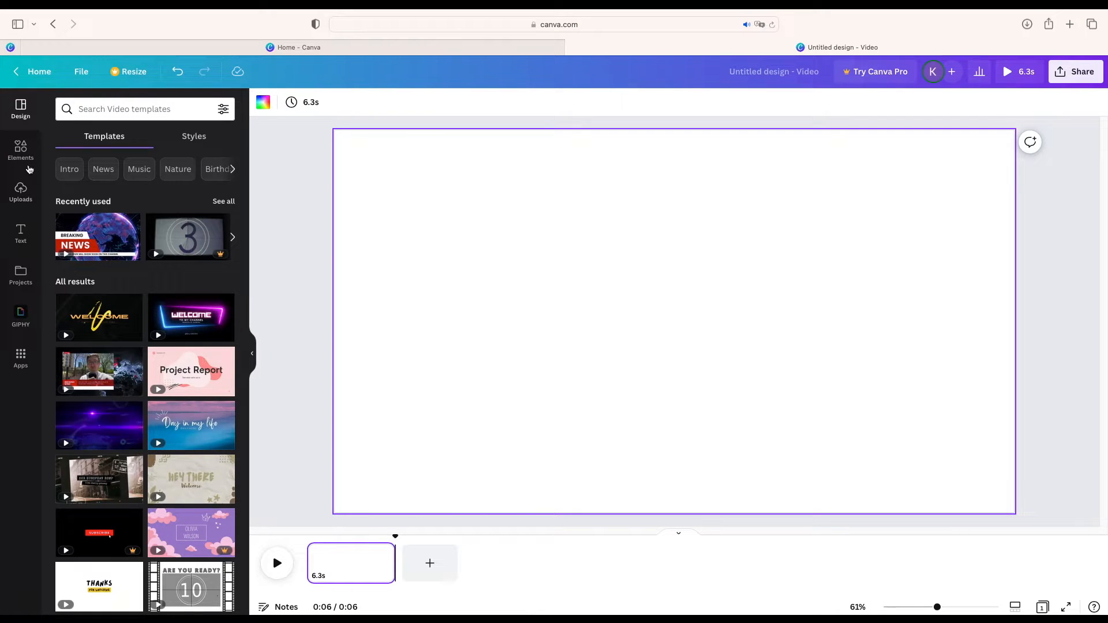
Step: Review the available elements, uploads, text styles and apps that can supply content for the video
{"action": "left_click", "coordinate": [21, 150]}
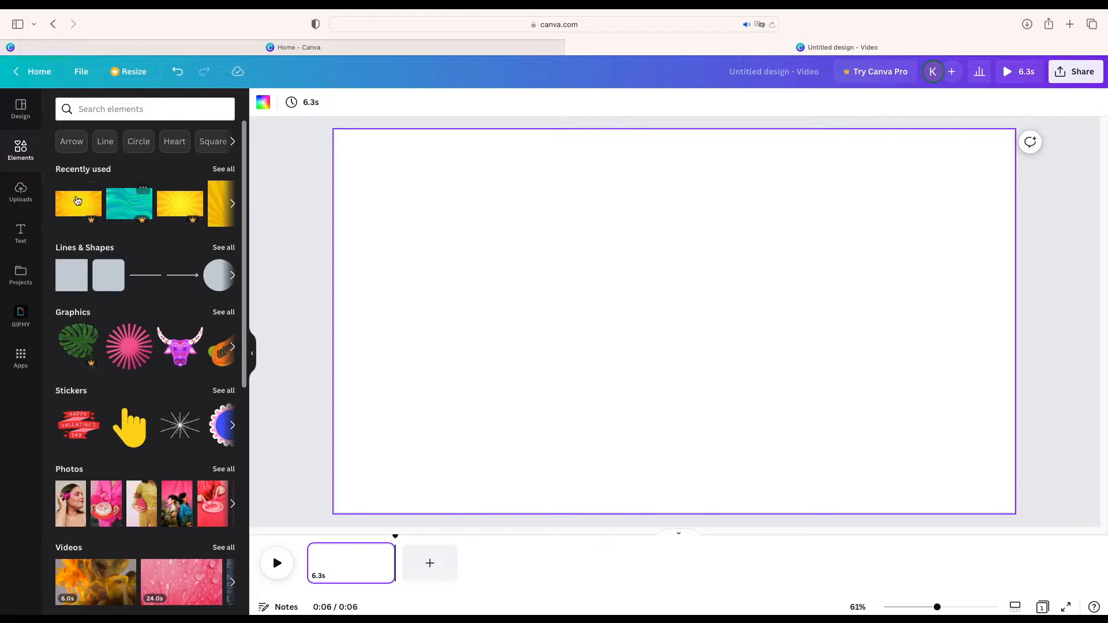
{"action": "left_click", "coordinate": [21, 192]}
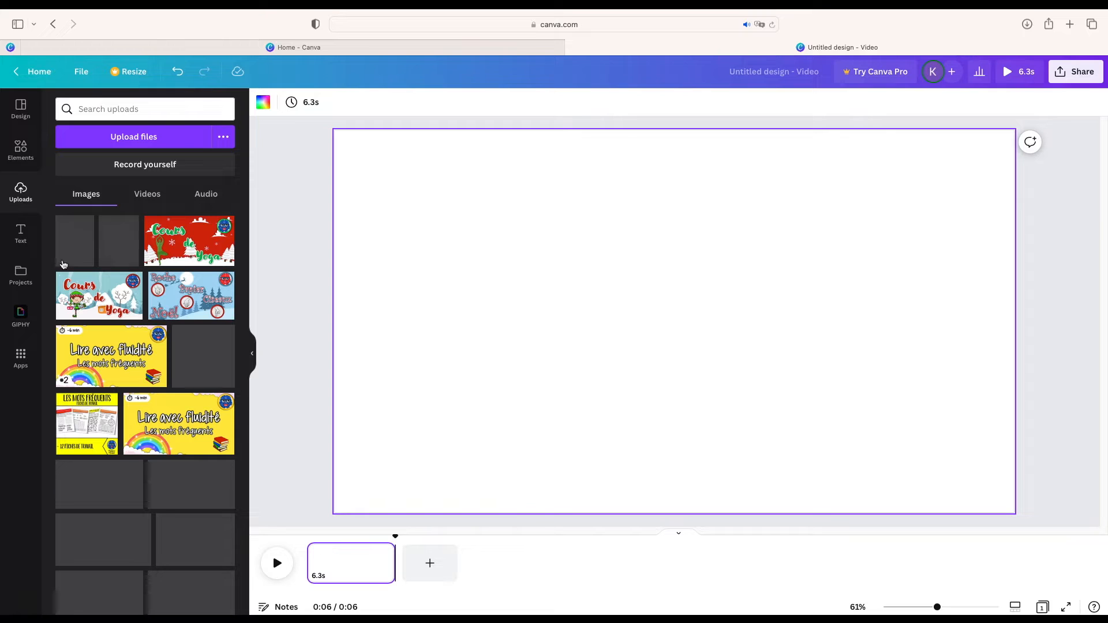
{"action": "left_click", "coordinate": [21, 234]}
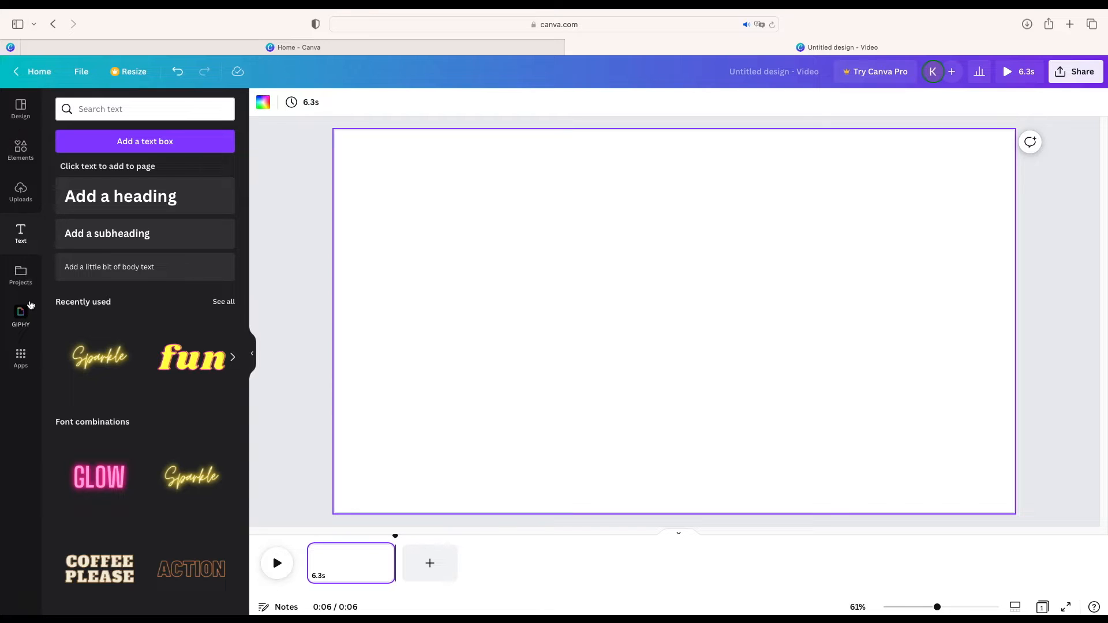
{"action": "left_click", "coordinate": [21, 364]}
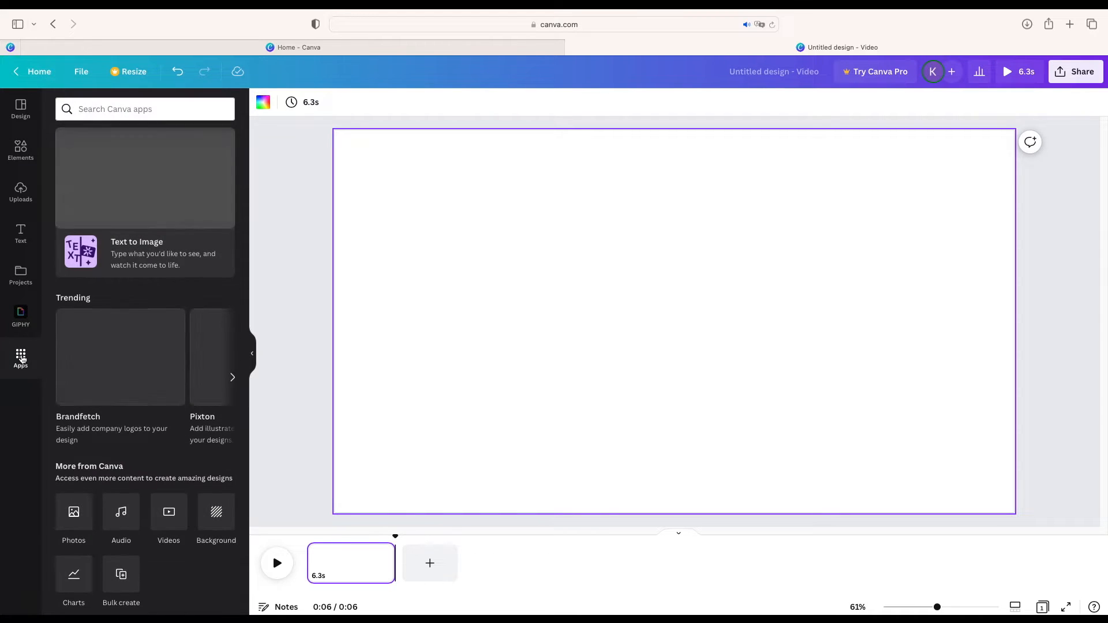
{"action": "scroll", "coordinate": [106, 364], "scroll_direction": "down", "scroll_amount": 4}
{"action": "scroll", "coordinate": [107, 364], "scroll_direction": "down", "scroll_amount": 6}
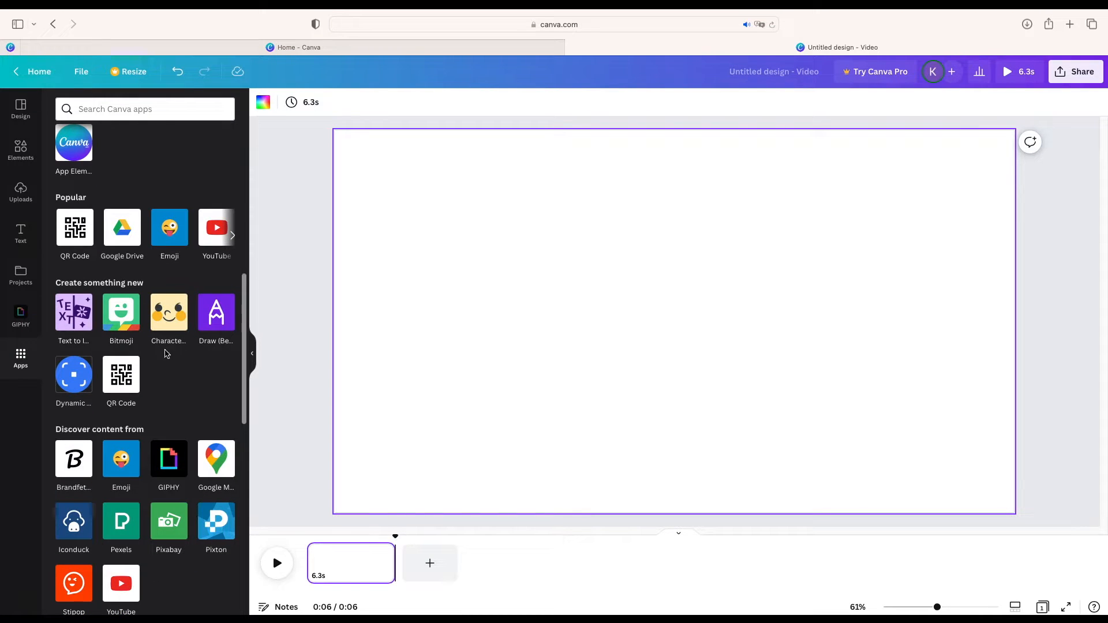
{"action": "scroll", "coordinate": [210, 433], "scroll_direction": "up", "scroll_amount": 1}
{"action": "scroll", "coordinate": [191, 427], "scroll_direction": "down", "scroll_amount": 5}
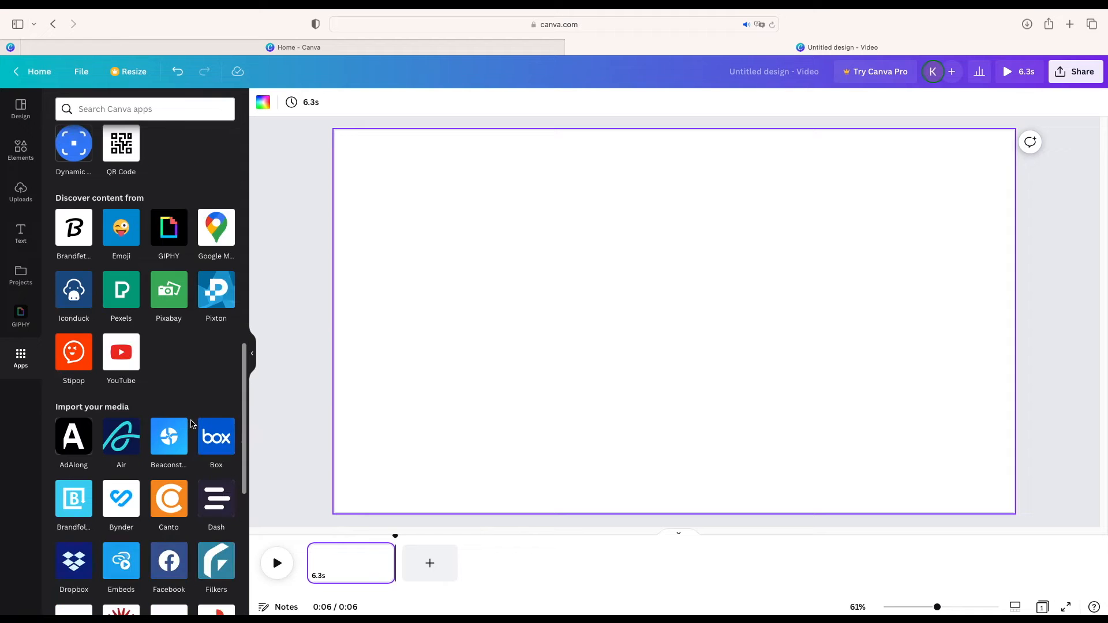
Step: Open the Pixabay app and search its free images for "rainbow background"
{"action": "left_click", "coordinate": [175, 299]}
{"action": "left_click", "coordinate": [193, 567]}
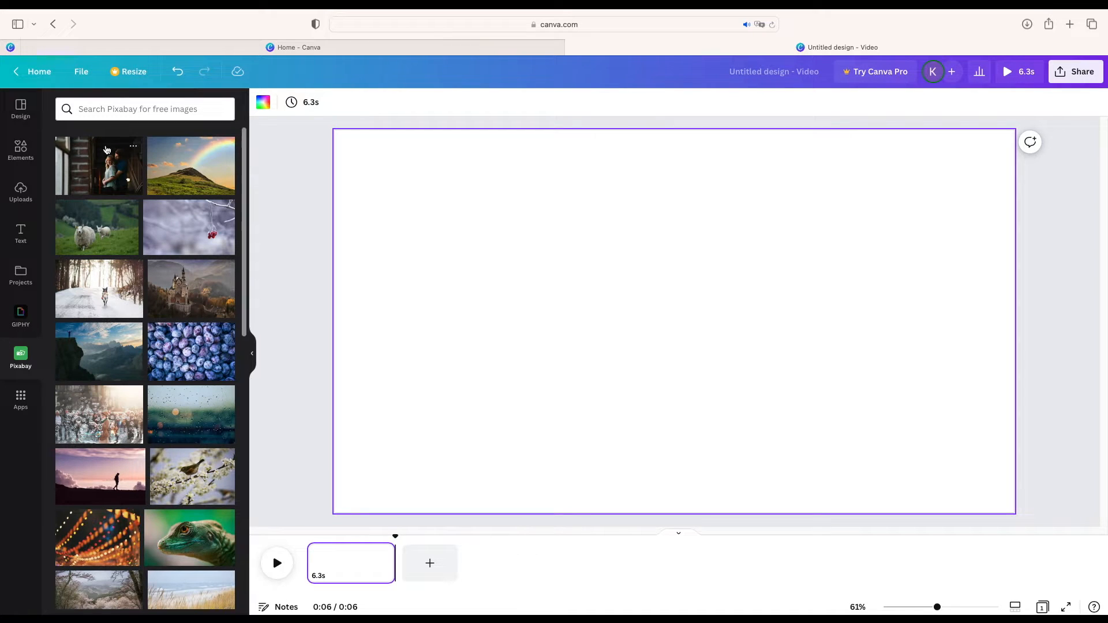
{"action": "left_click", "coordinate": [184, 113]}
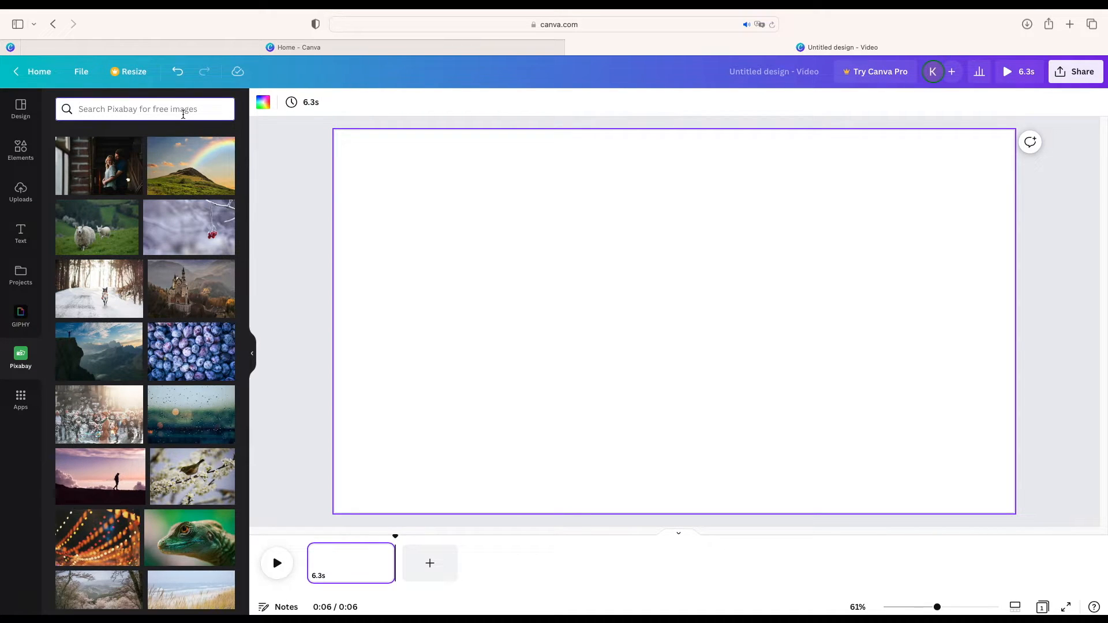
{"action": "type", "text": "rainbow backgournd"}
{"action": "key", "text": "Return"}
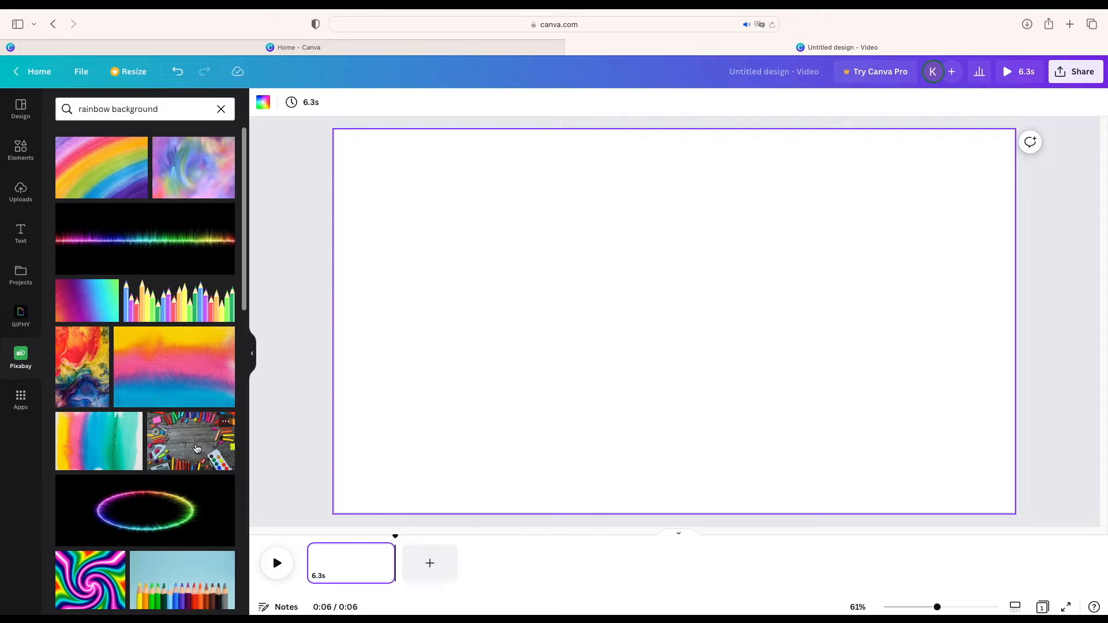
{"action": "scroll", "coordinate": [179, 439], "scroll_direction": "down", "scroll_amount": 15}
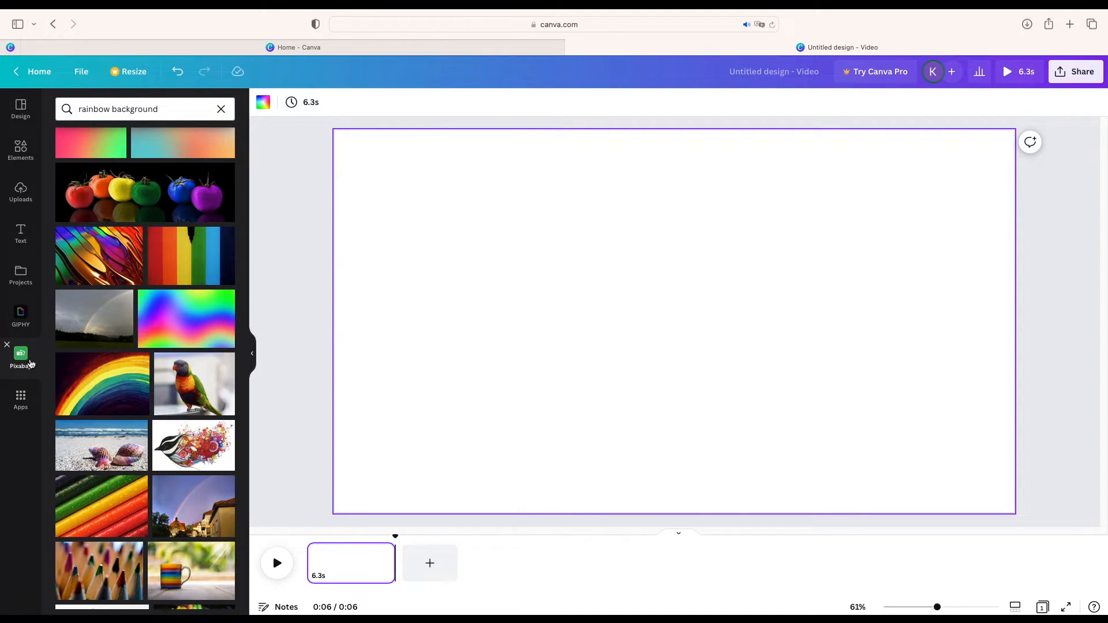
Step: Search the elements library for "red background" and limit the results to graphics
{"action": "left_click", "coordinate": [20, 150]}
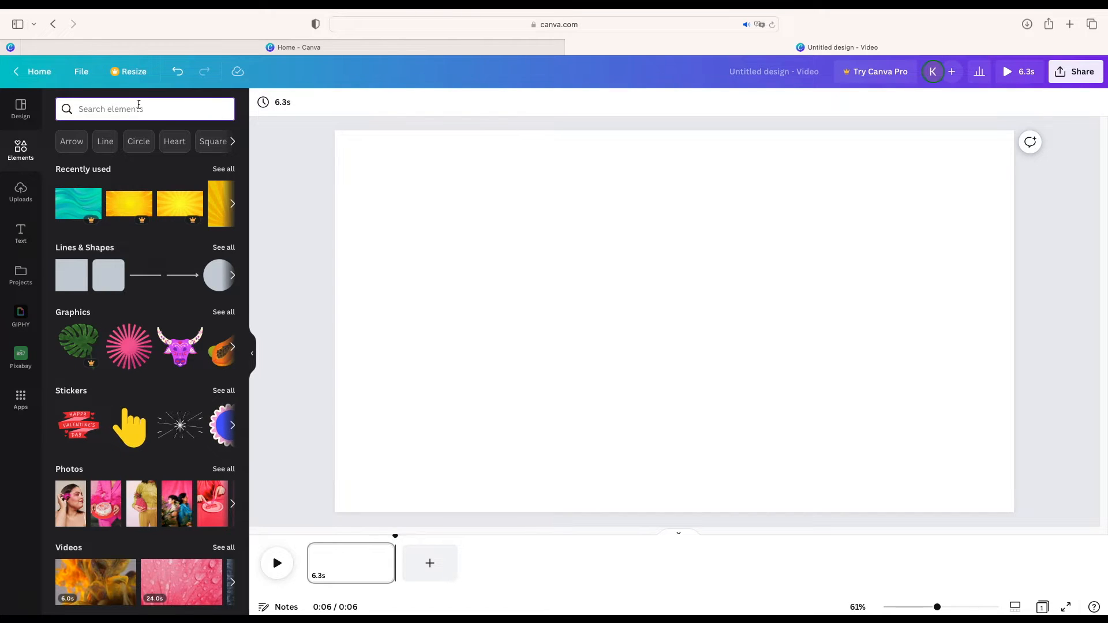
{"action": "type", "text": "red background"}
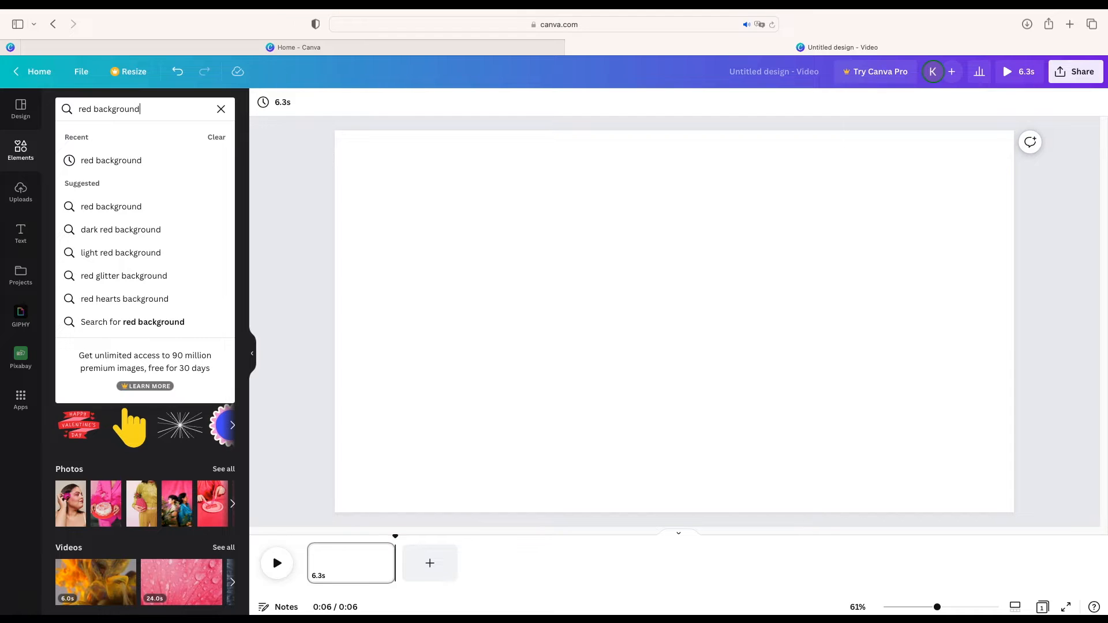
{"action": "key", "text": "Return"}
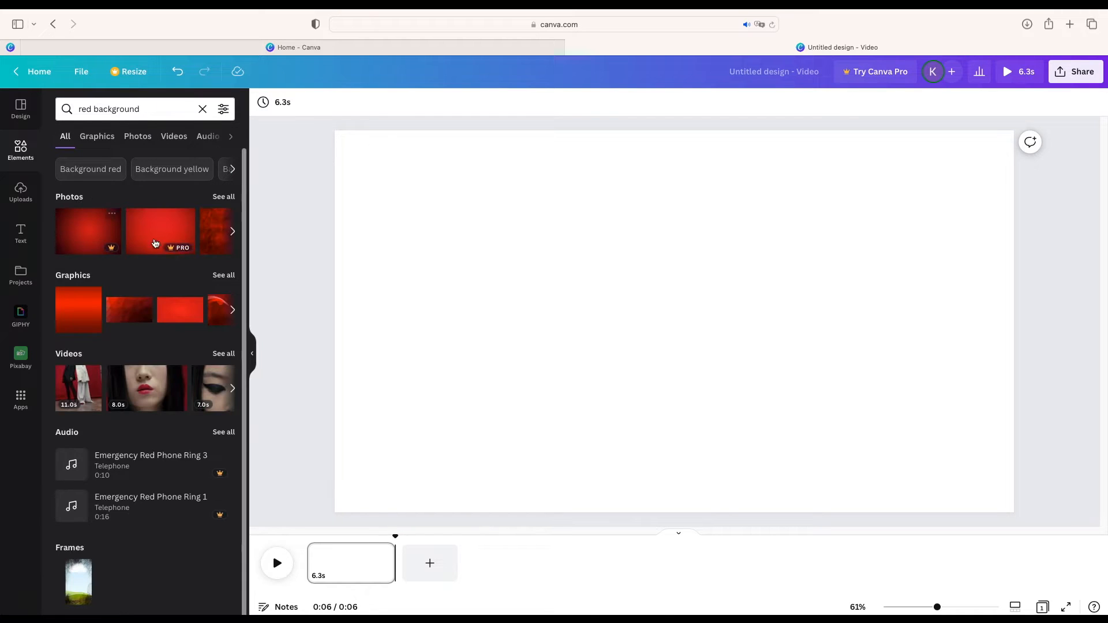
{"action": "left_click", "coordinate": [97, 136]}
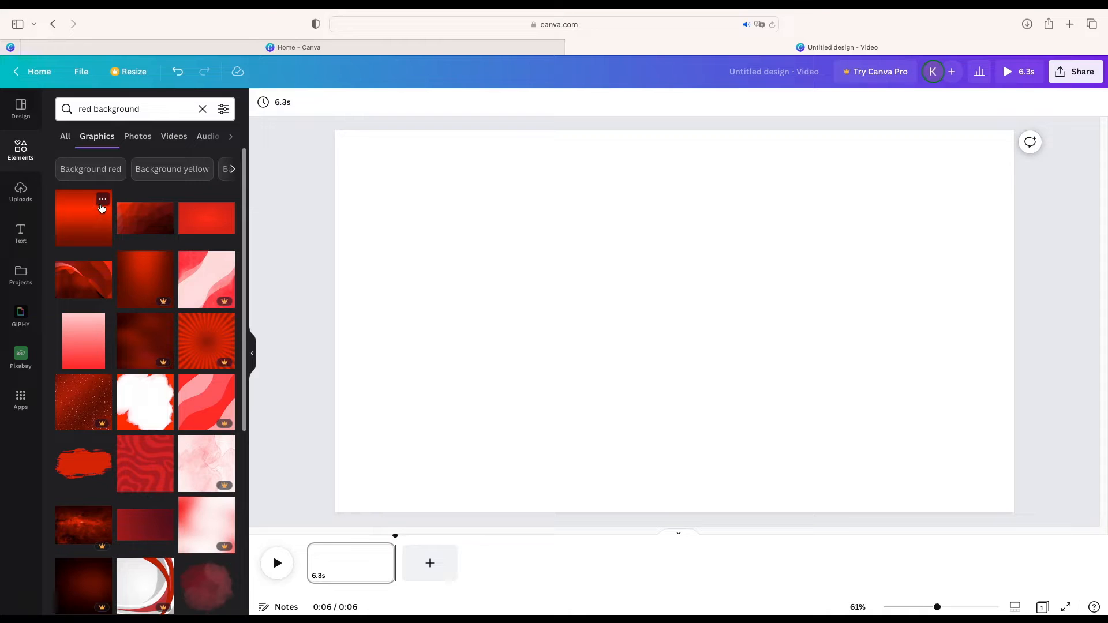
Step: Examine the creator's other elements and the licensing terms of the "gradient background red effect" graphic
{"action": "left_click", "coordinate": [103, 202]}
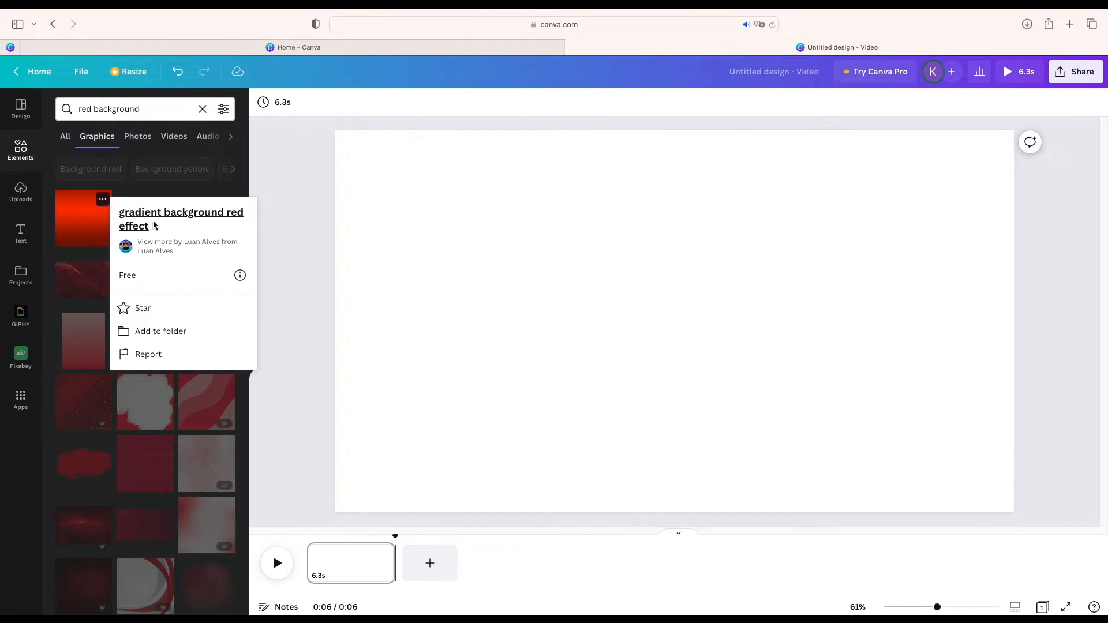
{"action": "left_click", "coordinate": [183, 246]}
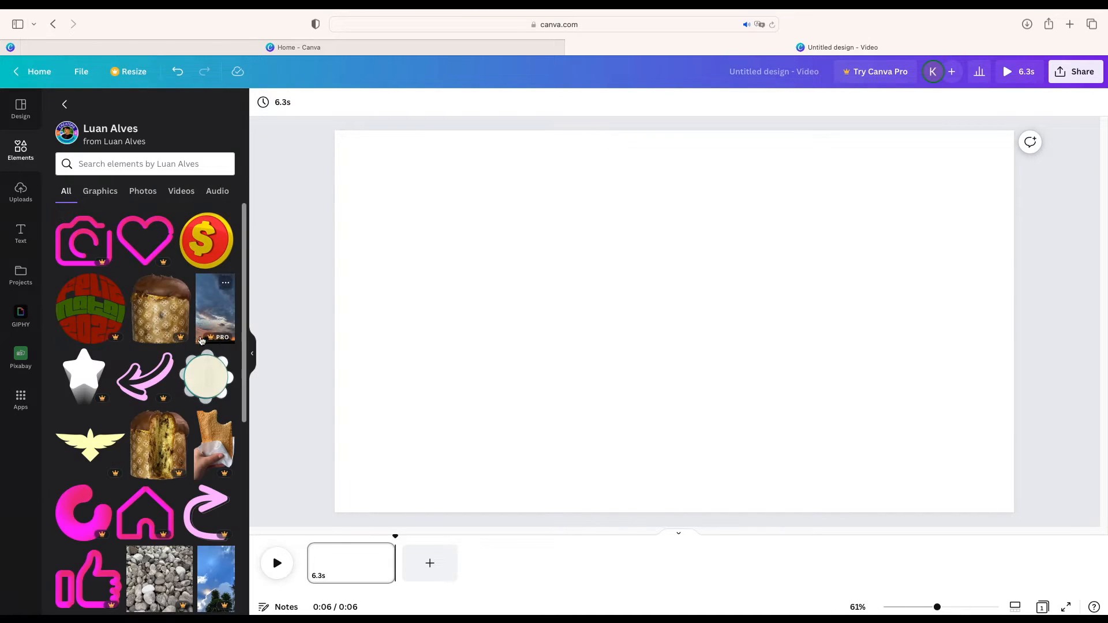
{"action": "scroll", "coordinate": [196, 360], "scroll_direction": "down", "scroll_amount": 10}
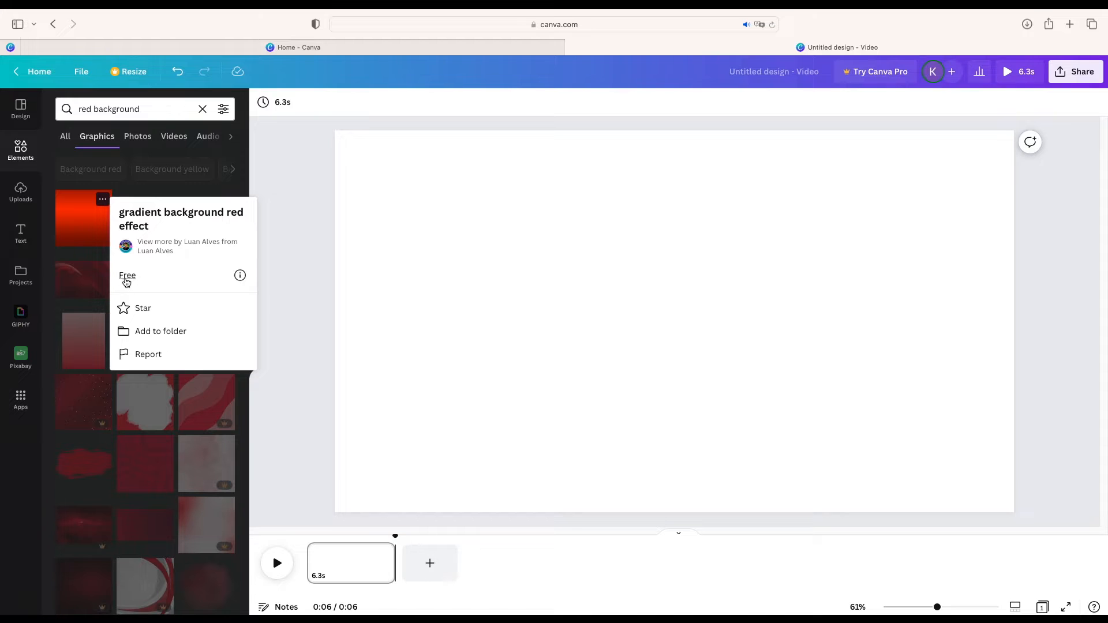
{"action": "left_click", "coordinate": [240, 277]}
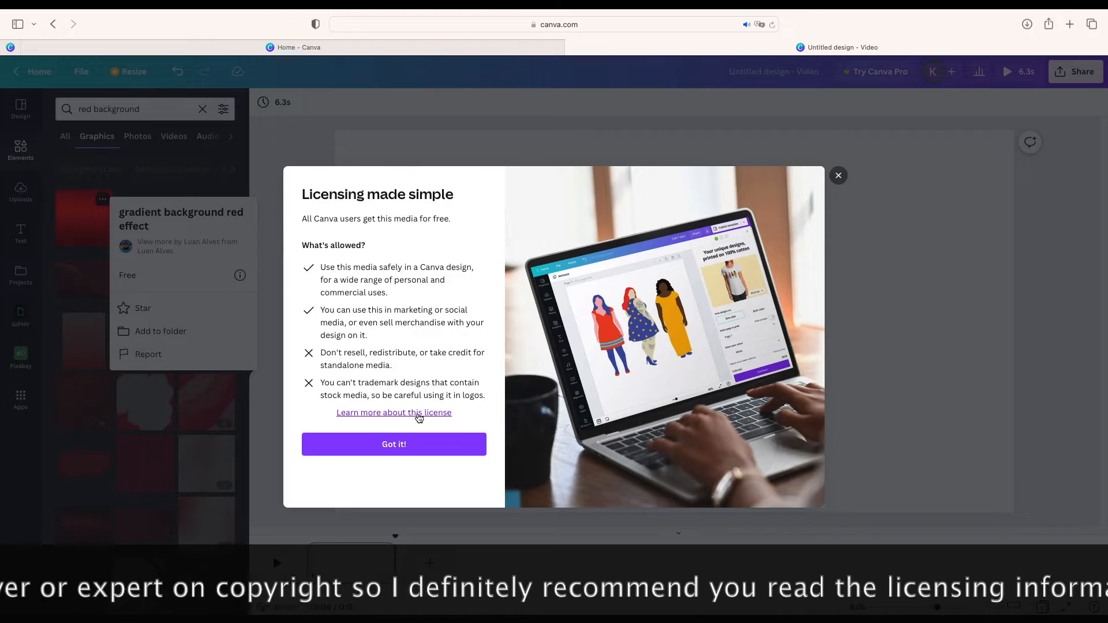
{"action": "left_click", "coordinate": [405, 448]}
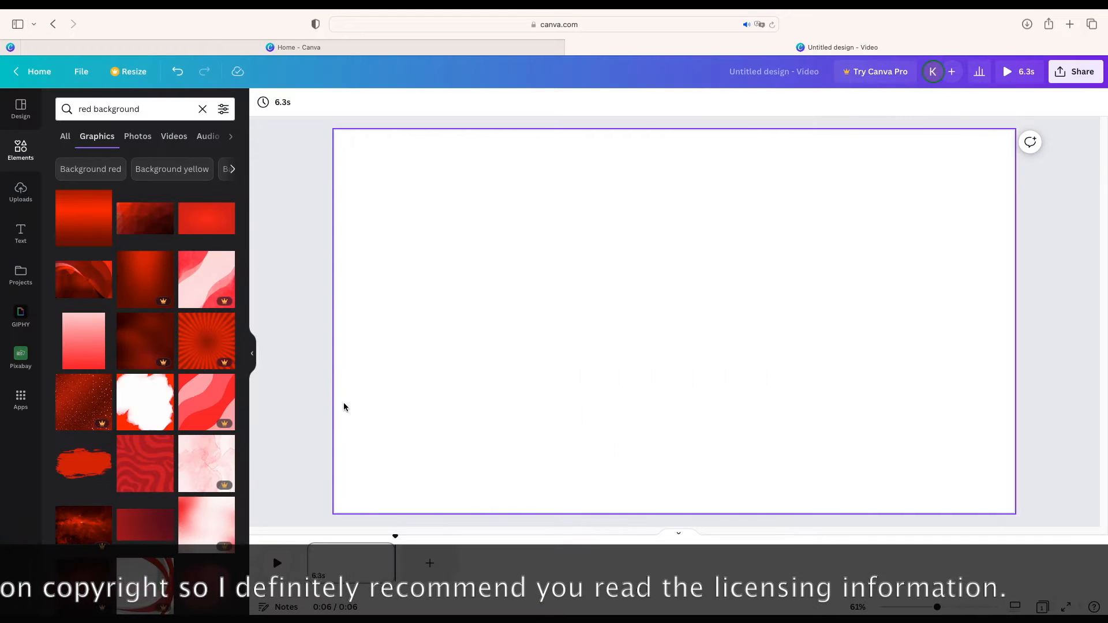
Step: Add the premium red sunburst graphic, align it with the page's upper-left corner and enlarge it to the full page height
{"action": "left_click", "coordinate": [206, 343]}
{"action": "left_click_drag", "start_coordinate": [623, 280], "coordinate": [442, 241]}
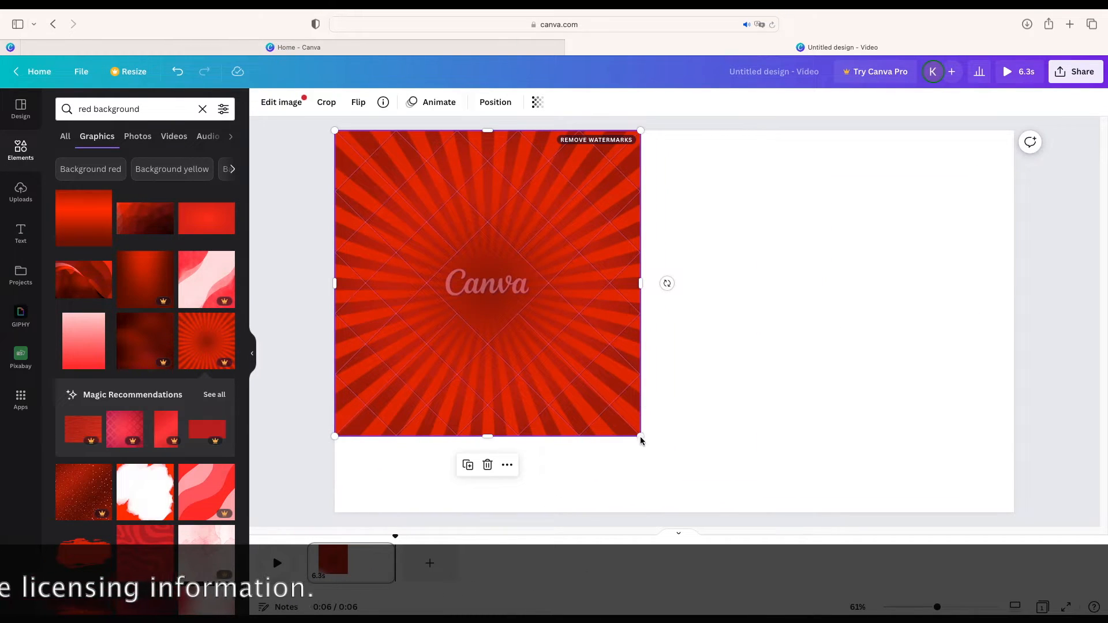
{"action": "left_click_drag", "start_coordinate": [642, 439], "coordinate": [717, 514]}
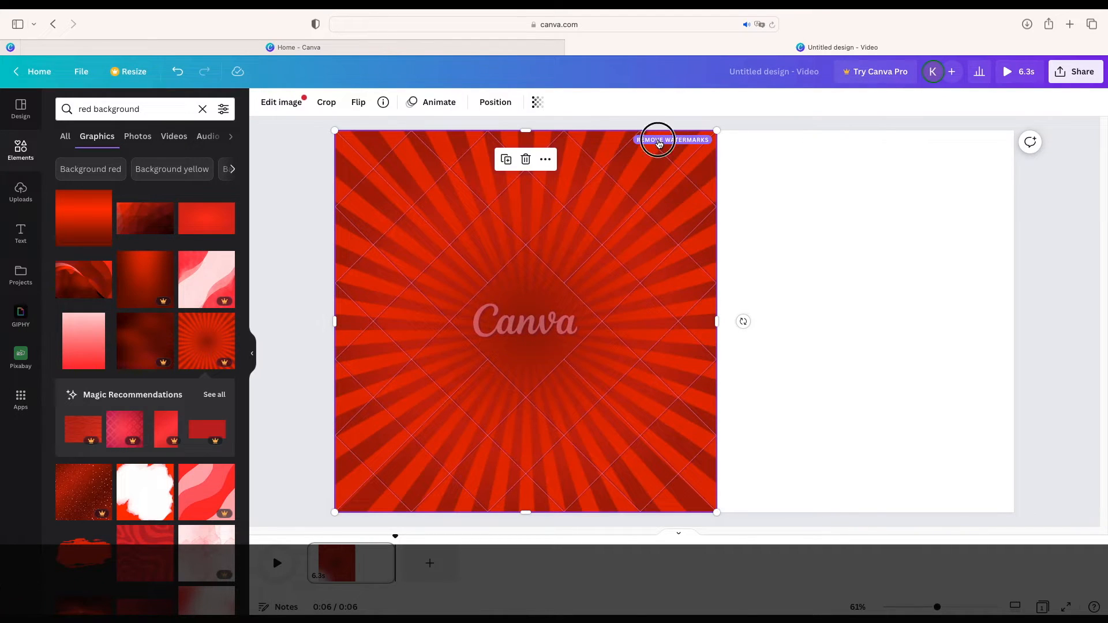
Step: Check the purchase price for removing the graphic's watermark and the Canva Pro free trial offer
{"action": "left_click", "coordinate": [660, 142]}
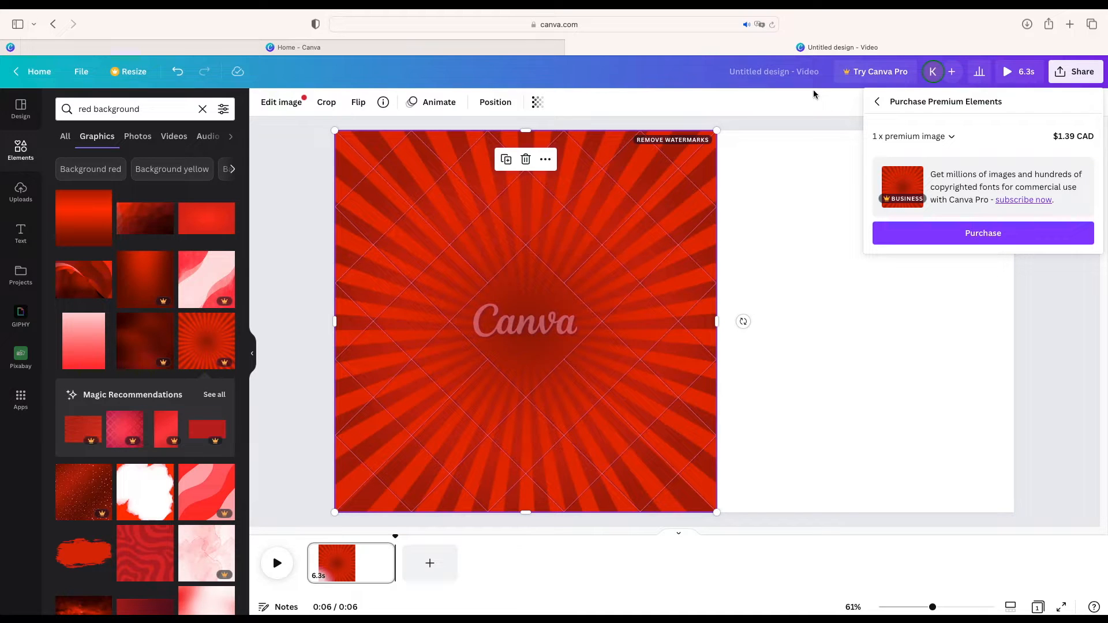
{"action": "left_click", "coordinate": [834, 114]}
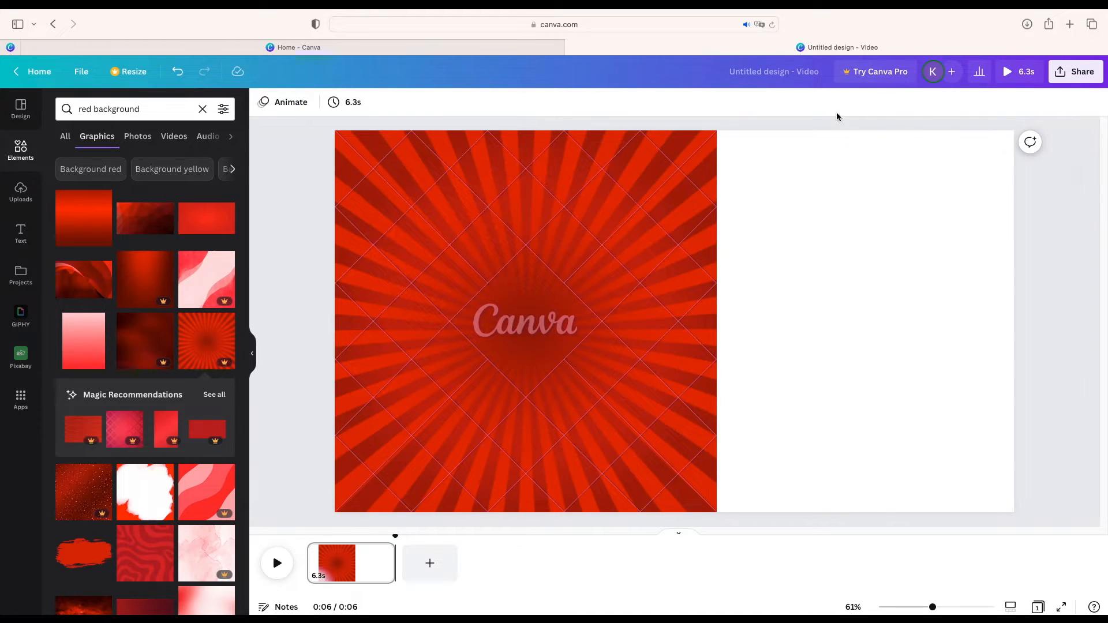
{"action": "left_click", "coordinate": [866, 77]}
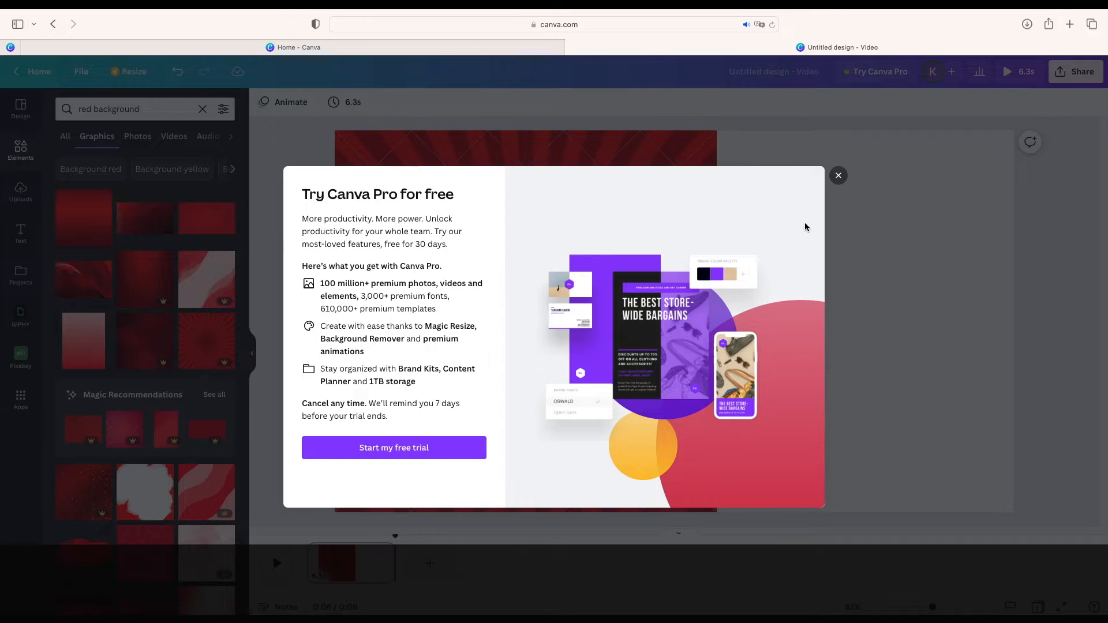
{"action": "left_click", "coordinate": [838, 175]}
Step: Replace the sunburst graphic with the free red wavy-pattern graphic, moved towards the page's upper-left corner and enlarged
{"action": "left_click", "coordinate": [668, 201]}
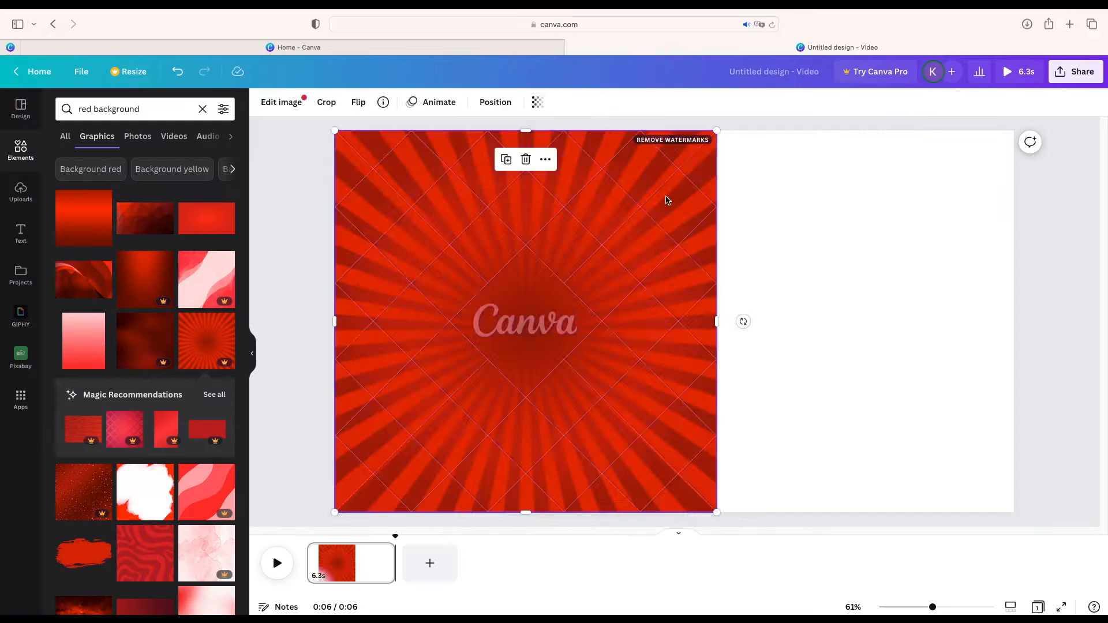
{"action": "key", "text": "BackSpace"}
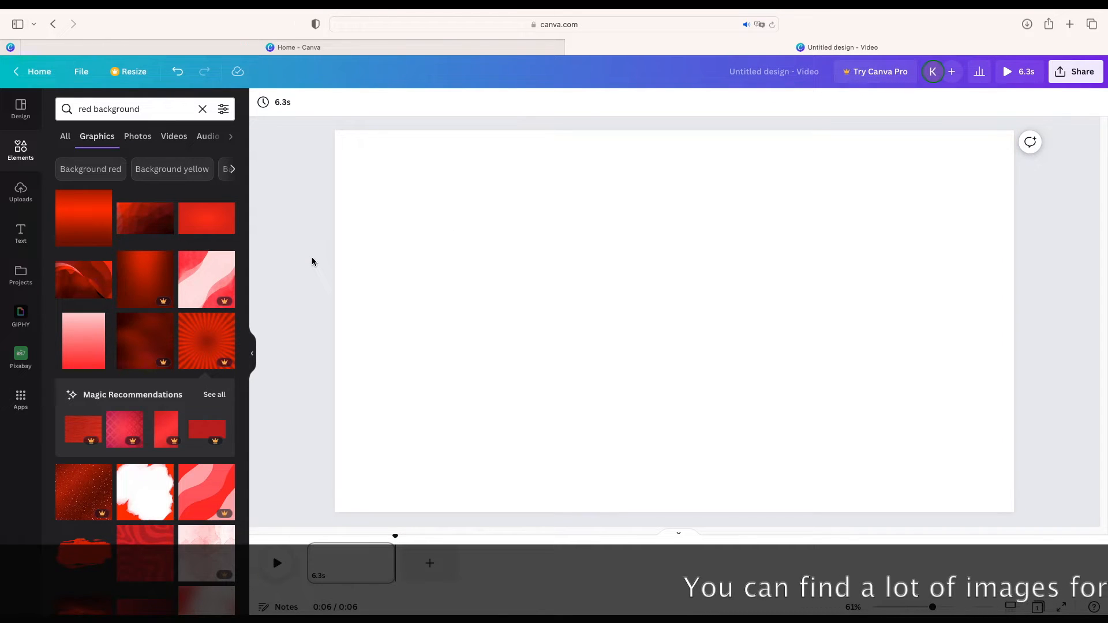
{"action": "left_click", "coordinate": [156, 568]}
{"action": "left_click_drag", "start_coordinate": [669, 329], "coordinate": [421, 223]}
{"action": "left_click_drag", "start_coordinate": [488, 281], "coordinate": [754, 482]}
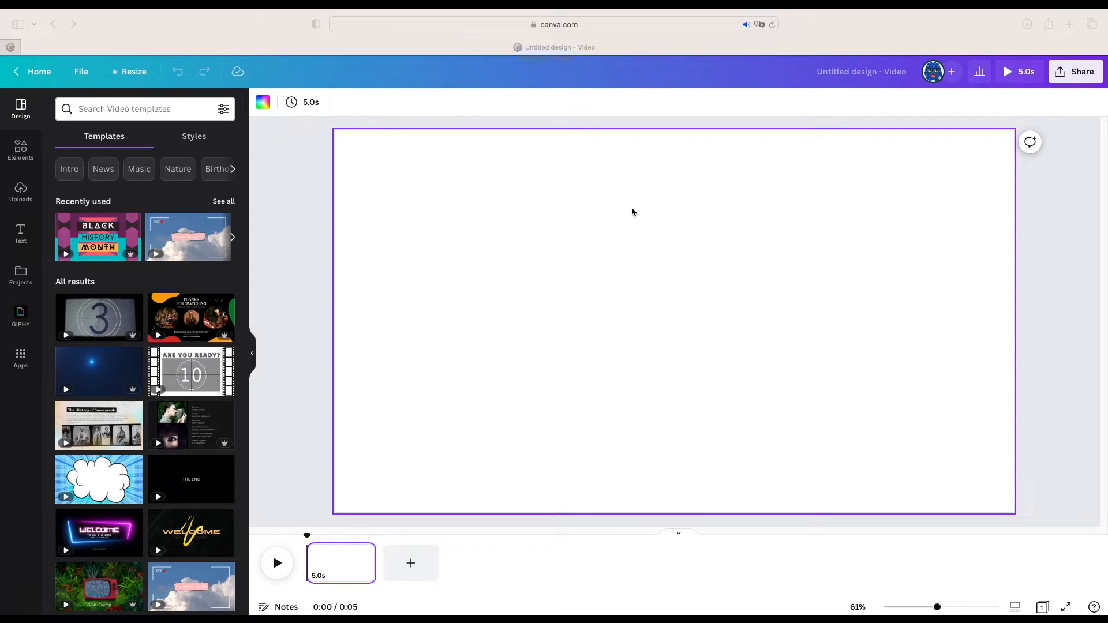
Step: Search the graphics for "red backgrounds" and add the coral sunburst graphic, aligned with the page's upper-left corner
{"action": "left_click", "coordinate": [20, 151]}
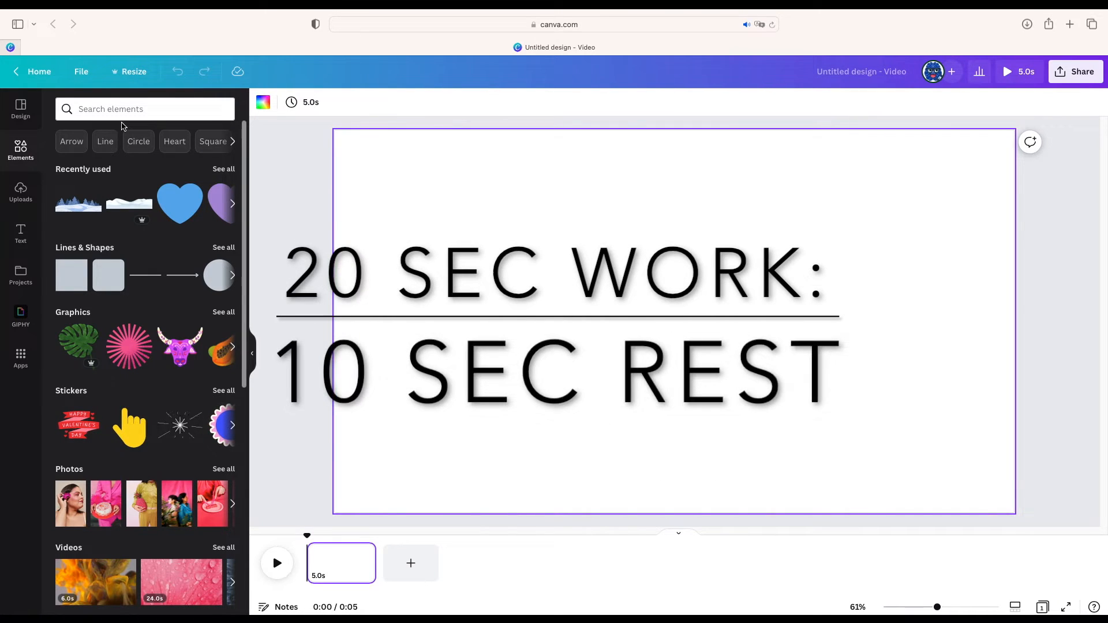
{"action": "left_click", "coordinate": [131, 109]}
{"action": "type", "text": "red backgrounds"}
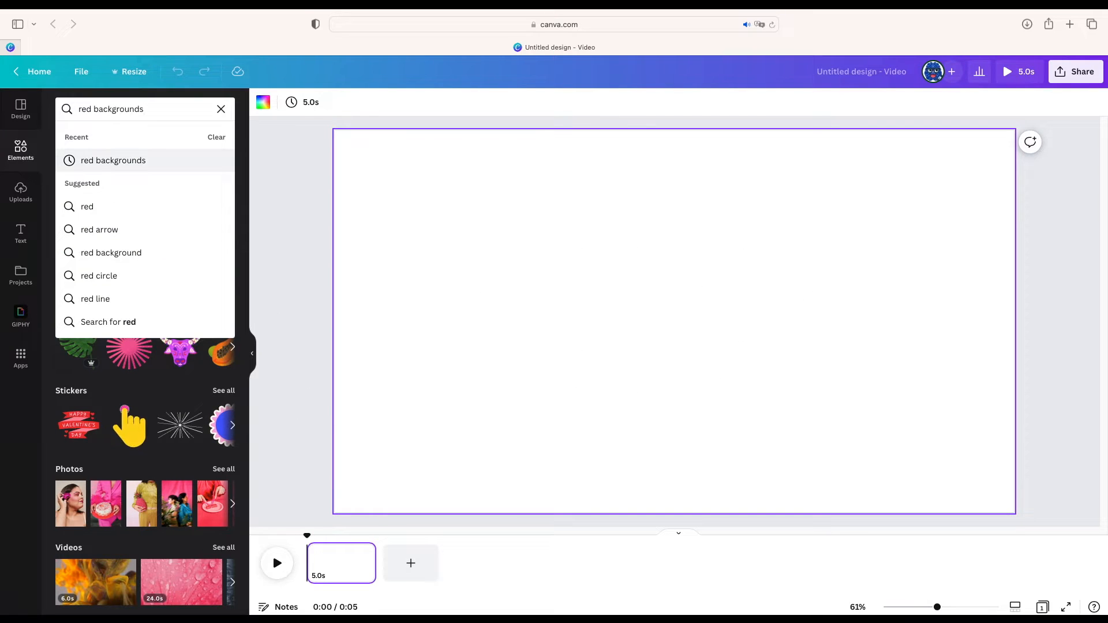
{"action": "key", "text": "Return"}
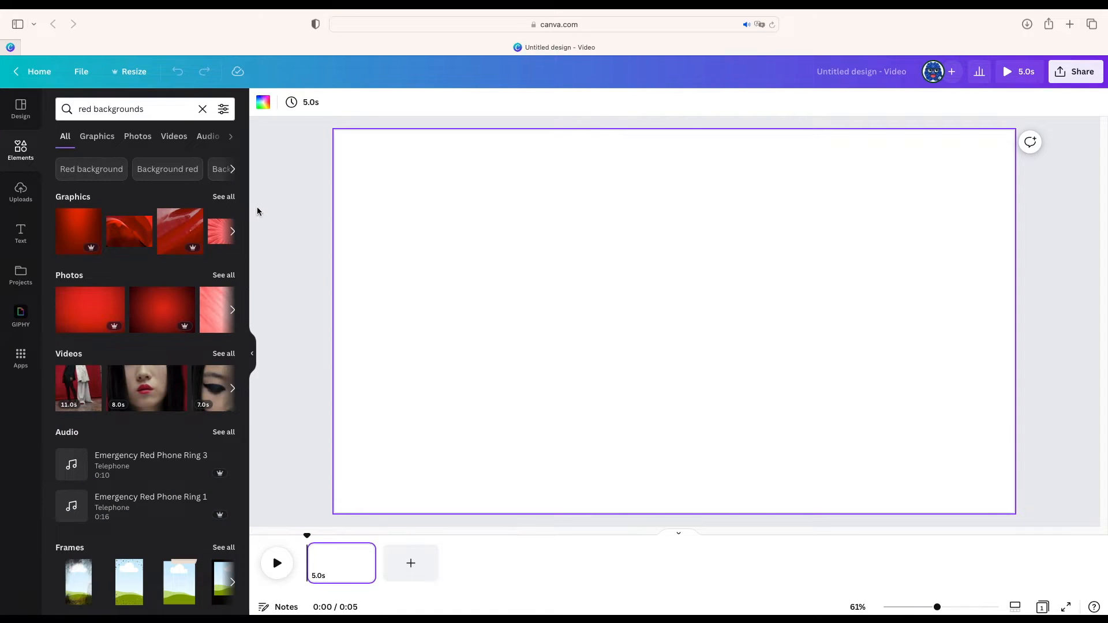
{"action": "left_click", "coordinate": [223, 197]}
{"action": "left_click", "coordinate": [84, 280]}
{"action": "left_click_drag", "start_coordinate": [673, 279], "coordinate": [607, 242]}
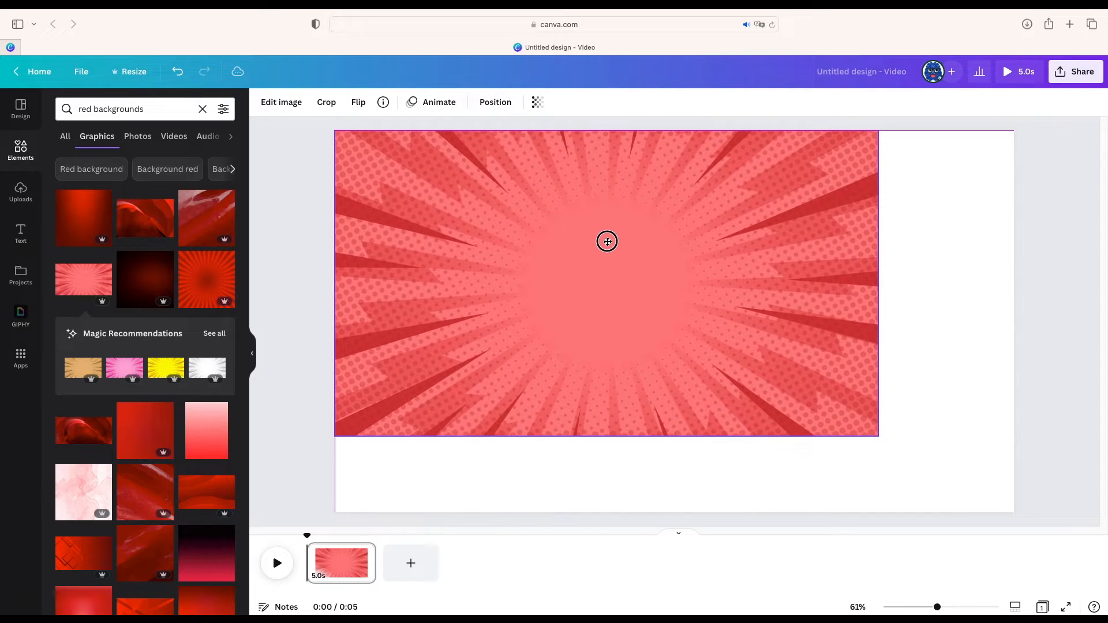
Step: Show all magic recommendations for the coral sunburst, realign the graphic with the page's upper-left corner and enlarge it to fill the page
{"action": "left_click", "coordinate": [214, 334]}
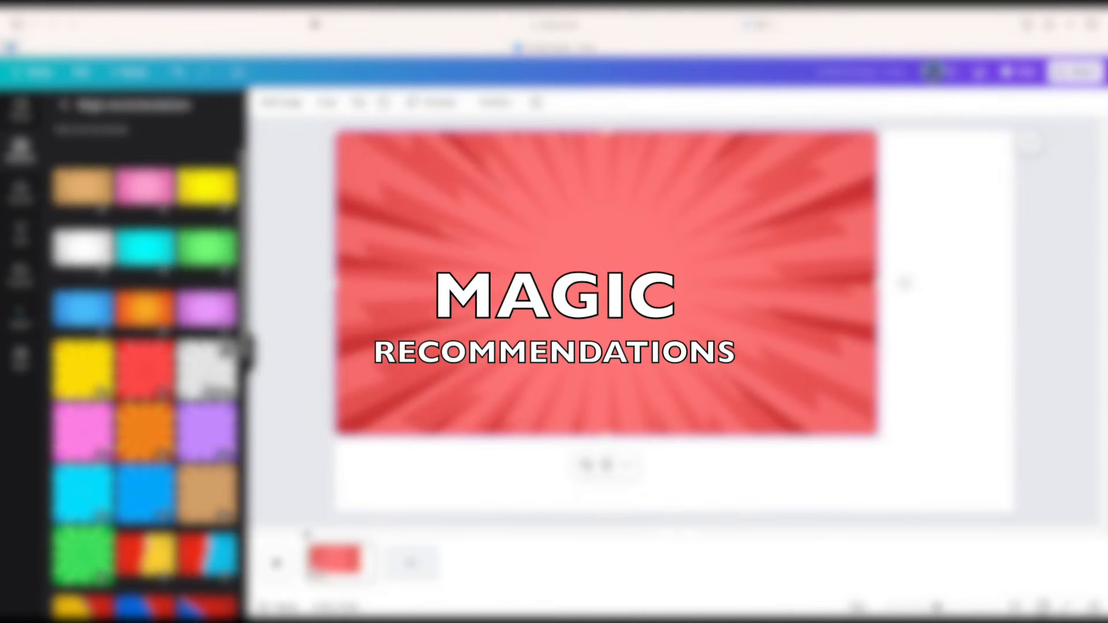
{"action": "scroll", "coordinate": [198, 481], "scroll_direction": "down", "scroll_amount": 7}
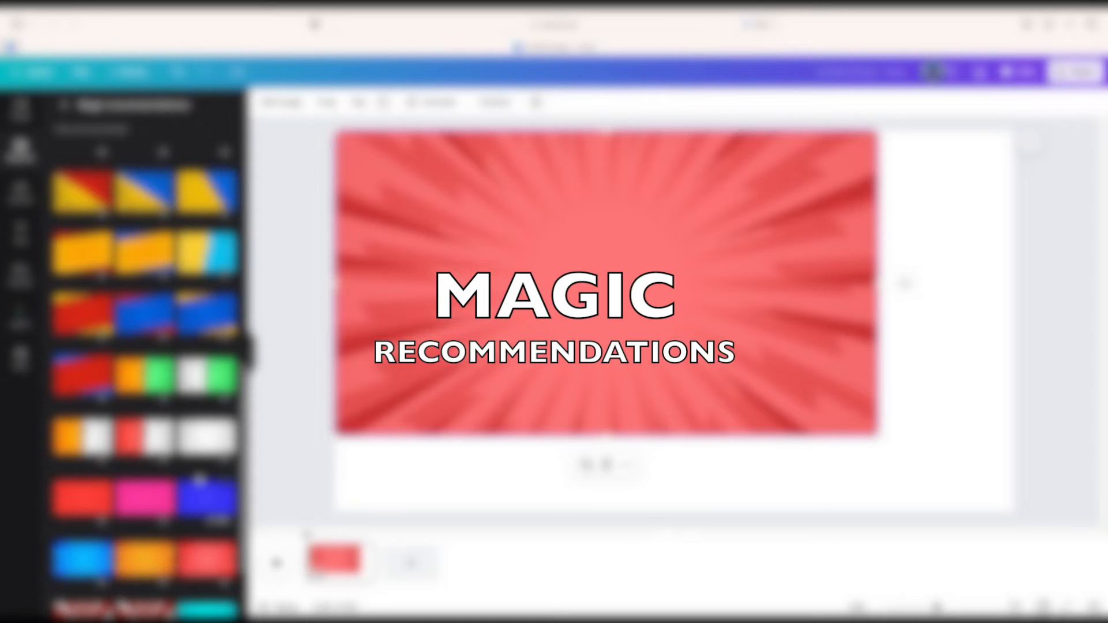
{"action": "scroll", "coordinate": [199, 479], "scroll_direction": "down", "scroll_amount": 3}
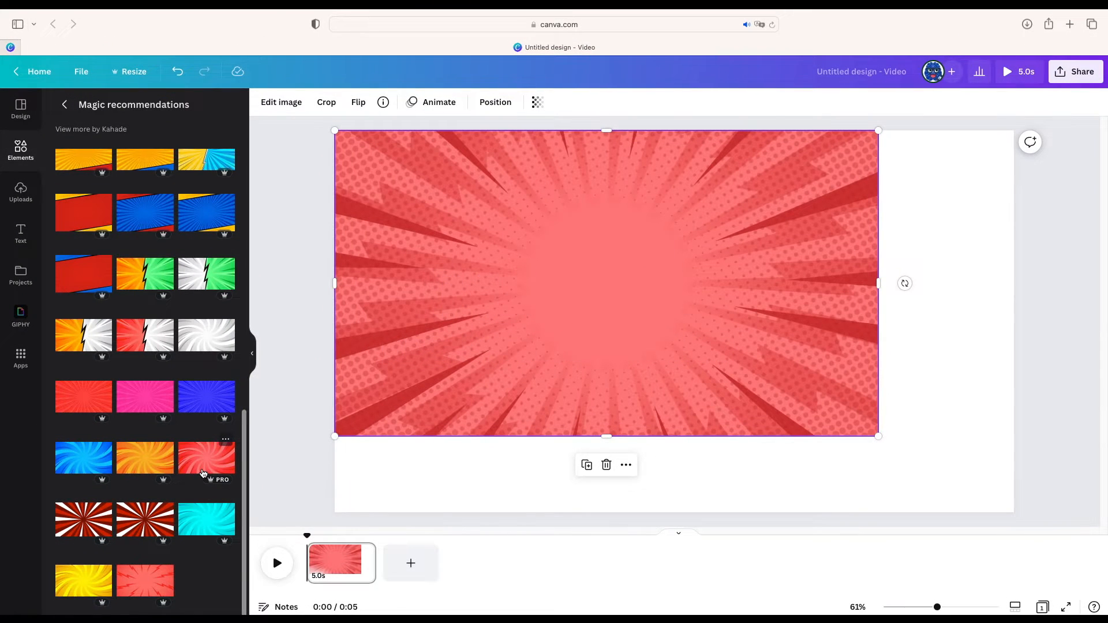
{"action": "left_click_drag", "start_coordinate": [500, 229], "coordinate": [520, 251]}
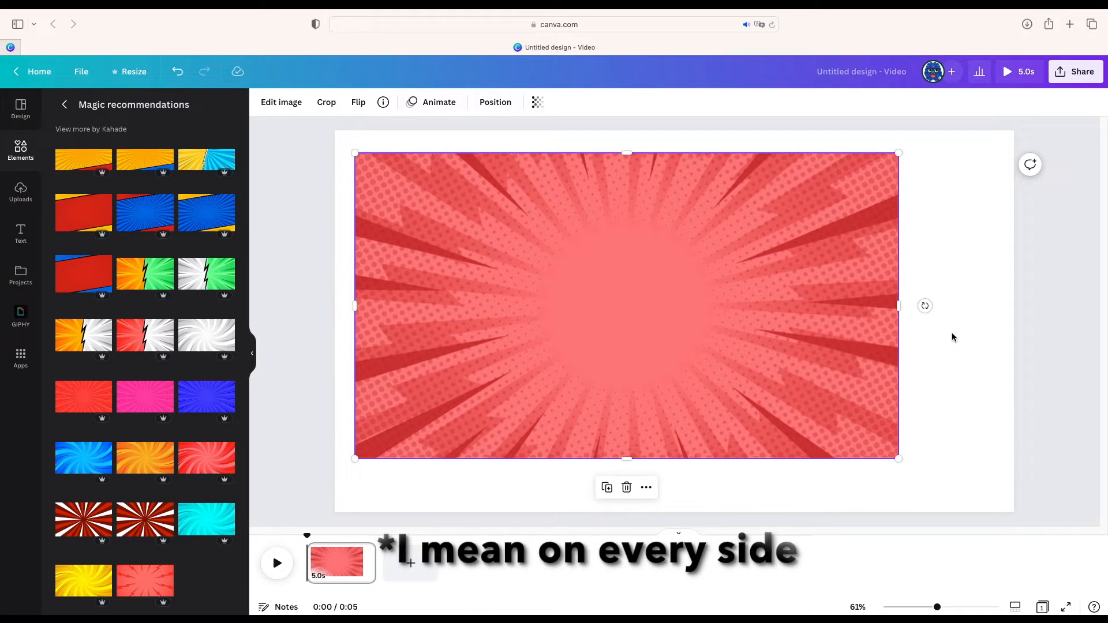
{"action": "left_click_drag", "start_coordinate": [604, 327], "coordinate": [580, 308]}
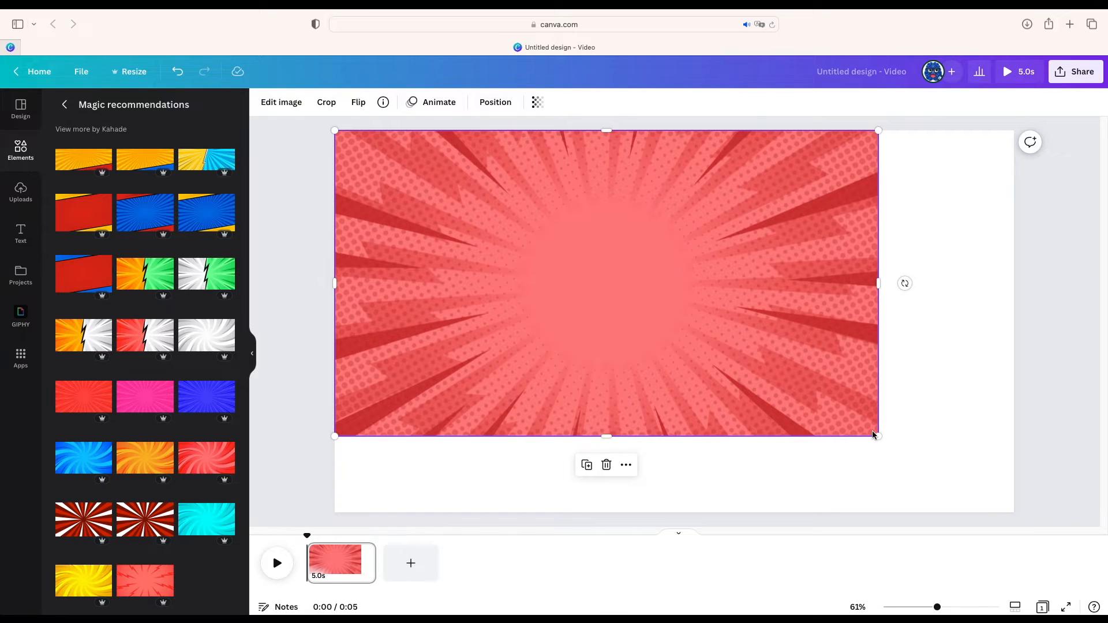
{"action": "left_click_drag", "start_coordinate": [898, 449], "coordinate": [1015, 512]}
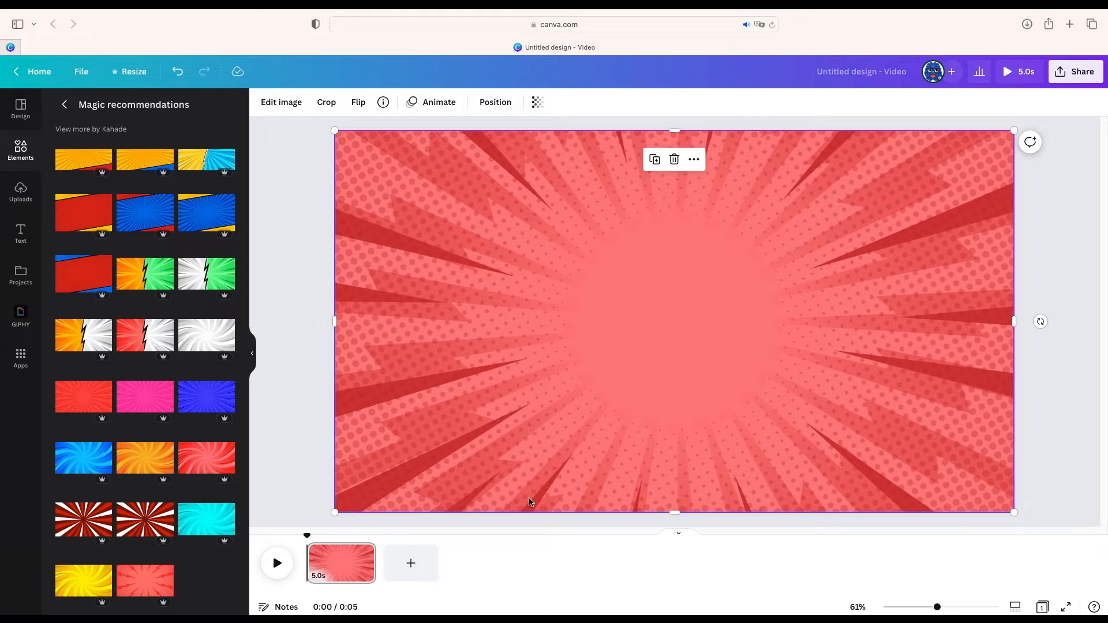
Step: Replace the coral sunburst with the bright red sunburst from the recommendations and enlarge it to fill the page
{"action": "left_click", "coordinate": [82, 398]}
{"action": "left_click", "coordinate": [473, 153]}
{"action": "key", "text": "BackSpace"}
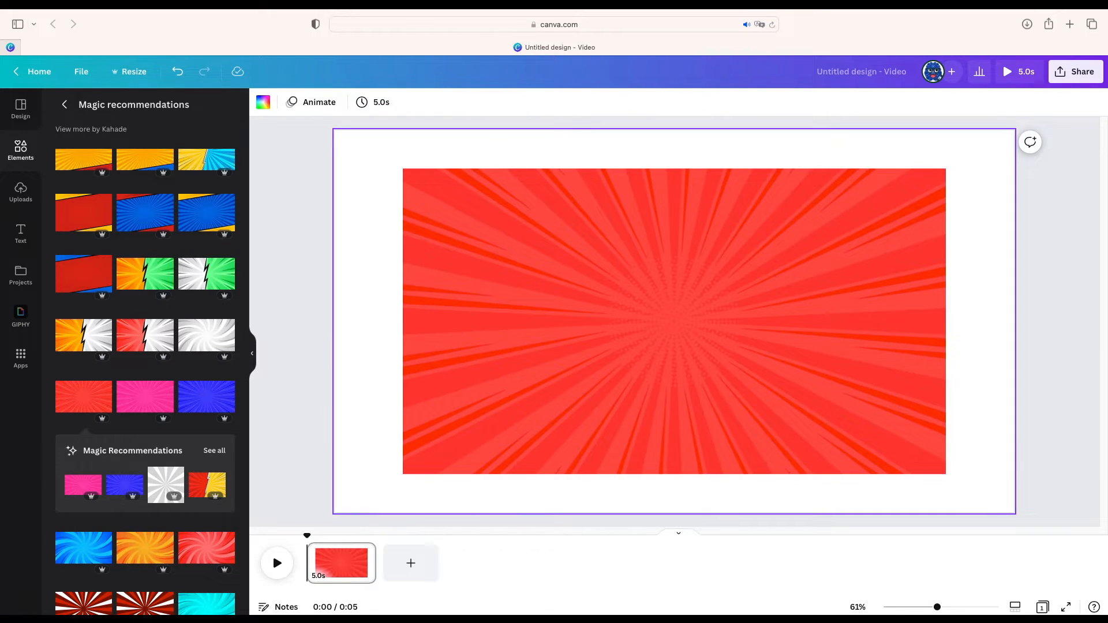
{"action": "left_click_drag", "start_coordinate": [529, 225], "coordinate": [461, 187]}
{"action": "left_click_drag", "start_coordinate": [898, 456], "coordinate": [1014, 514]}
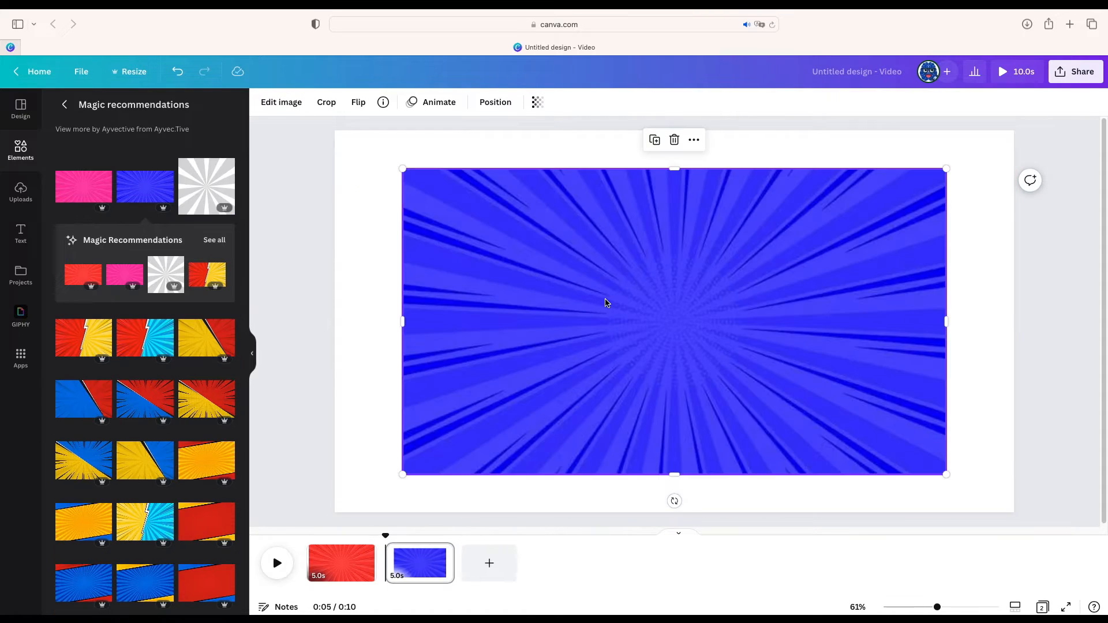
Step: Align the blue and yellow sunbursts with their pages' upper-left corners, and move the yellow and orange pages ahead of the blue page
{"action": "left_click_drag", "start_coordinate": [606, 304], "coordinate": [539, 260]}
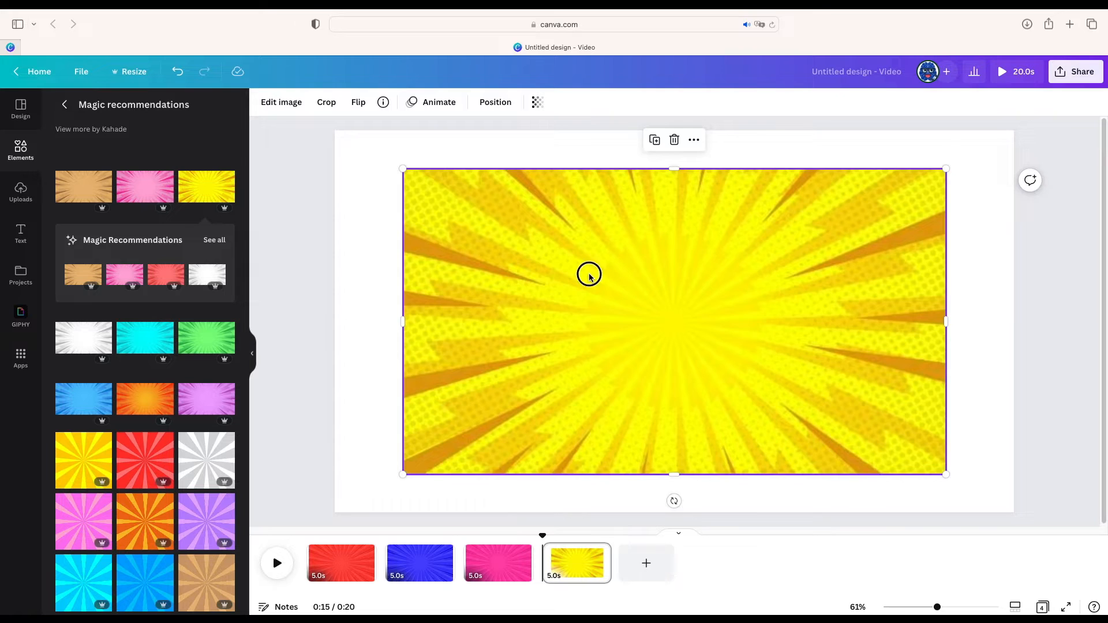
{"action": "left_click_drag", "start_coordinate": [586, 272], "coordinate": [537, 247]}
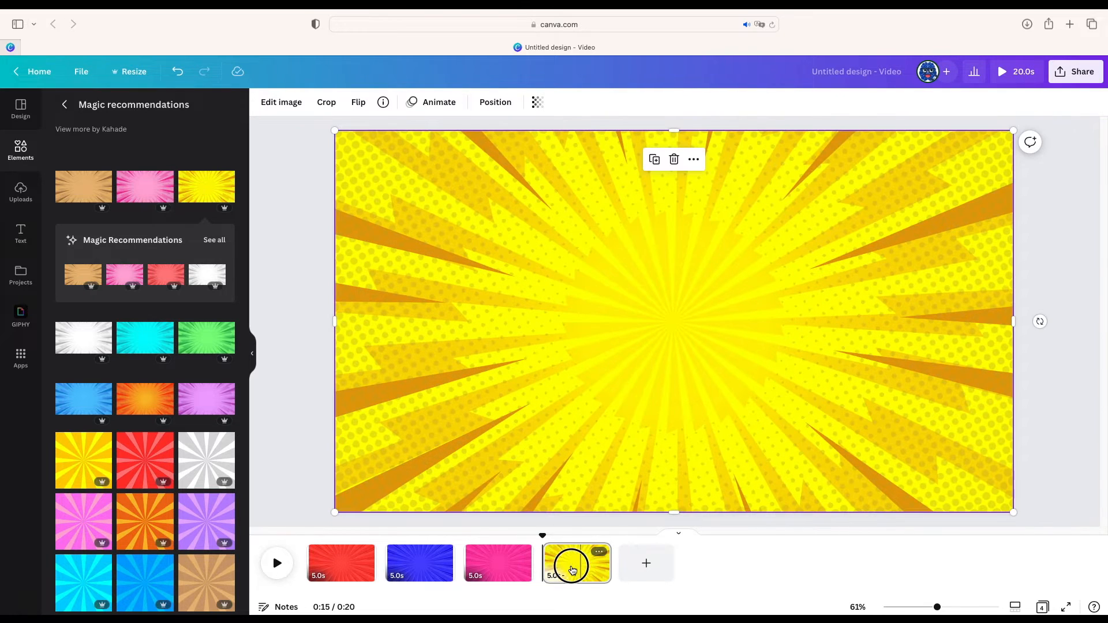
{"action": "left_click_drag", "start_coordinate": [573, 570], "coordinate": [453, 587]}
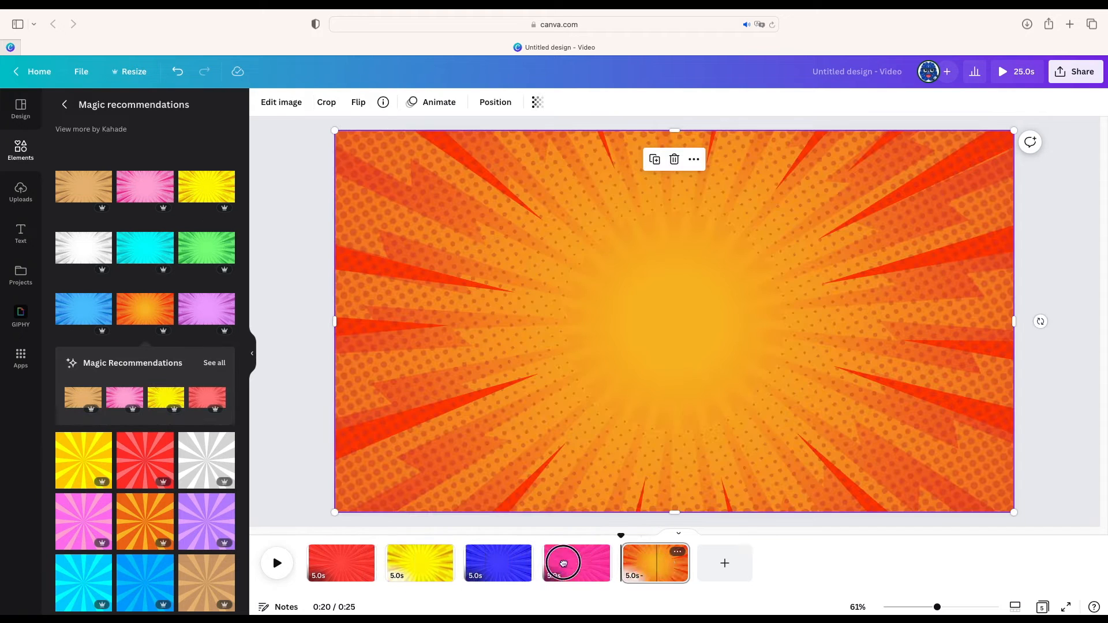
{"action": "left_click_drag", "start_coordinate": [653, 566], "coordinate": [428, 566]}
Step: Add a page with the green sunburst graphic, and move the purple page ahead of the pink page
{"action": "left_click", "coordinate": [714, 582]}
{"action": "left_click_drag", "start_coordinate": [206, 248], "coordinate": [579, 299]}
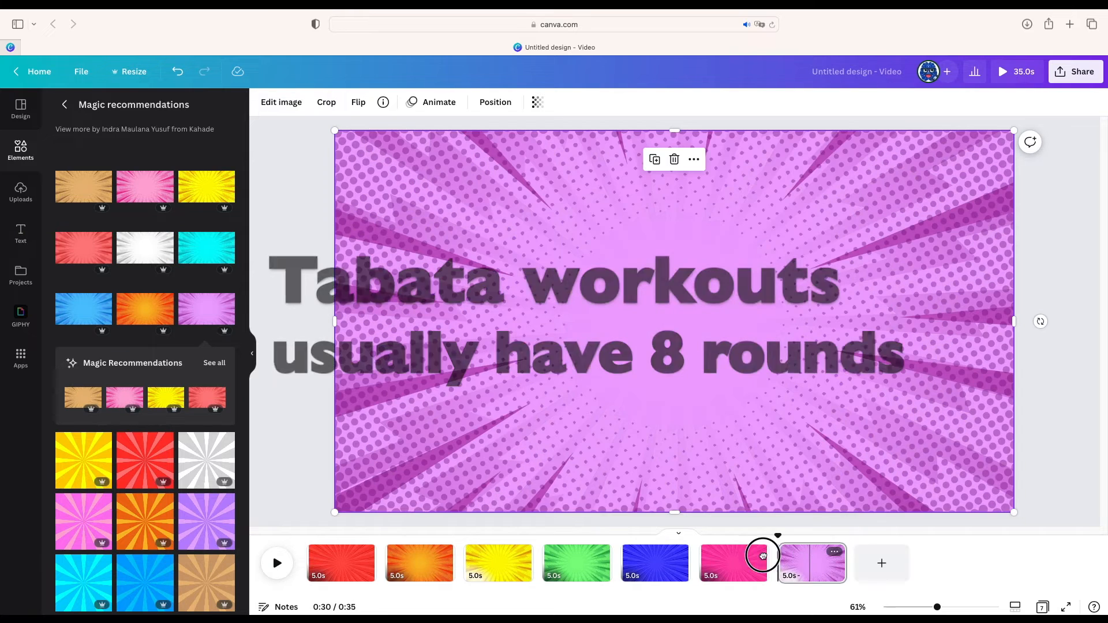
{"action": "left_click_drag", "start_coordinate": [760, 553], "coordinate": [721, 559]}
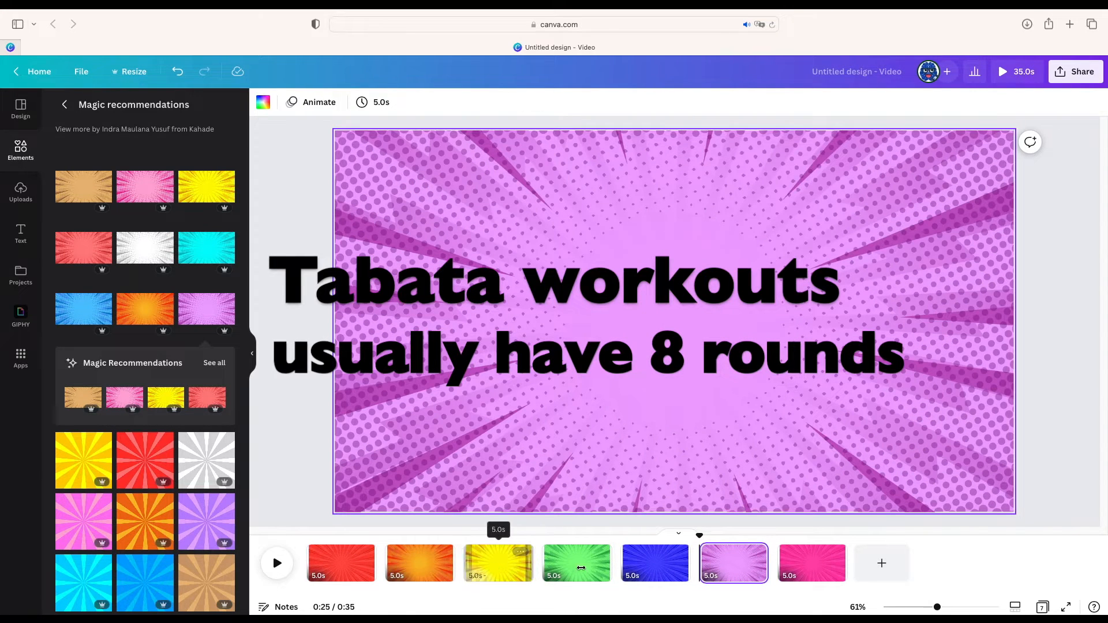
Step: Add an eighth page filled with the cyan sunburst graphic, and insert a blank page directly after the red page
{"action": "left_click", "coordinate": [898, 572]}
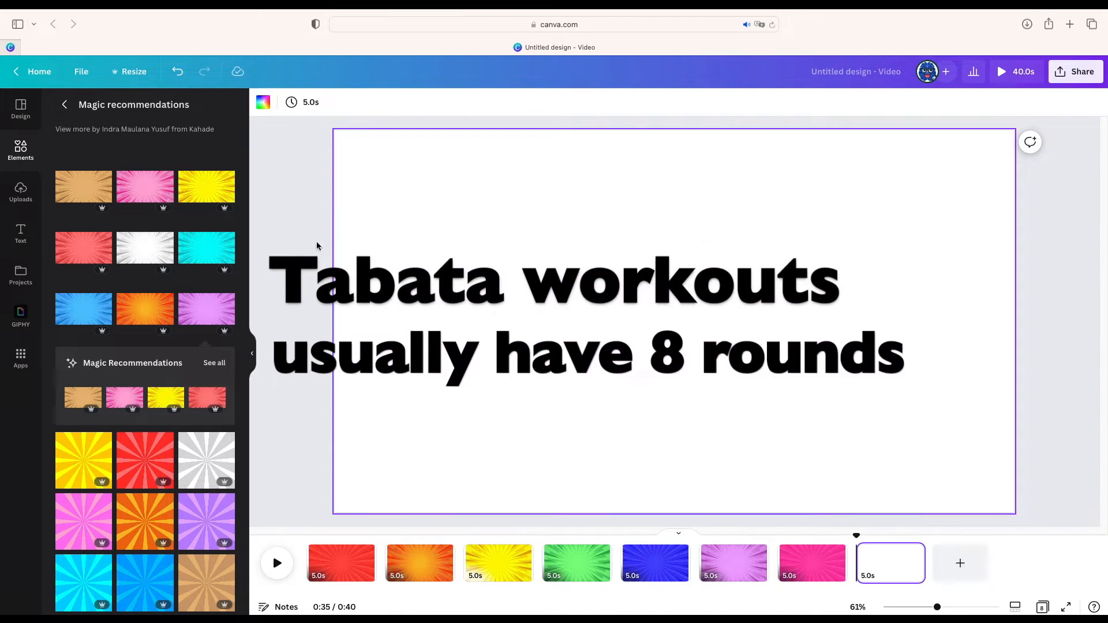
{"action": "left_click_drag", "start_coordinate": [233, 261], "coordinate": [767, 432]}
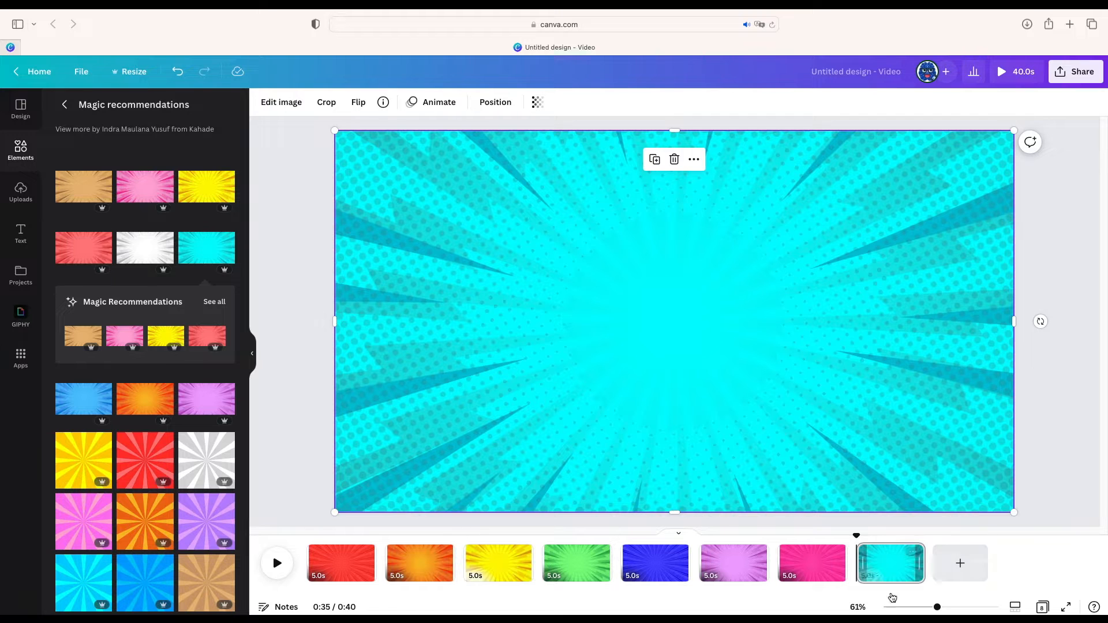
{"action": "left_click", "coordinate": [960, 563]}
{"action": "left_click_drag", "start_coordinate": [990, 587], "coordinate": [419, 564]}
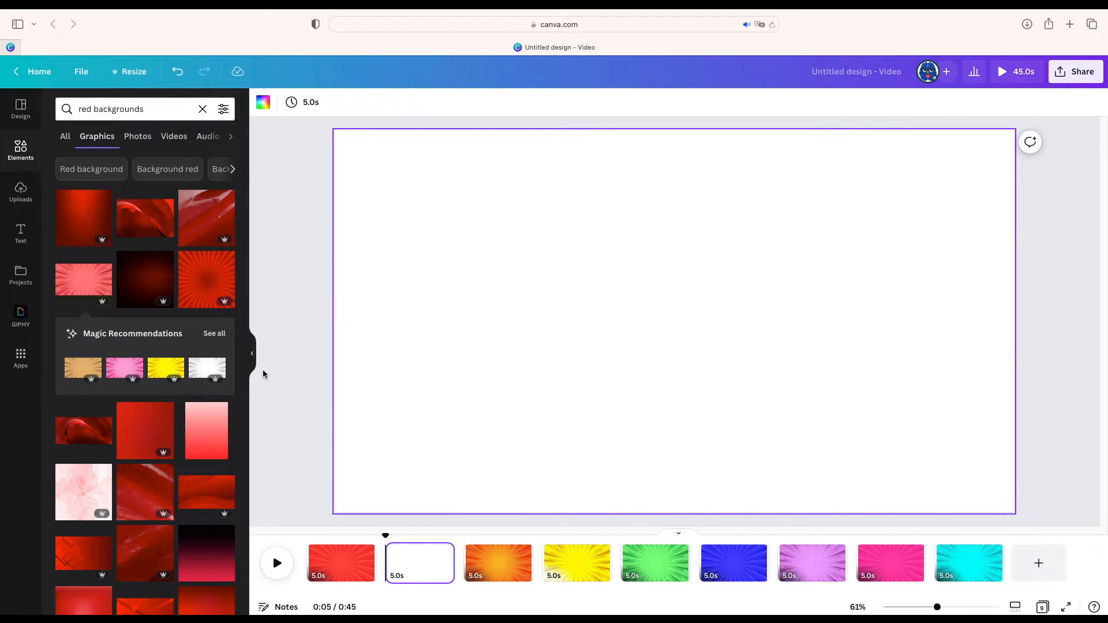
Step: Find a darker red halftone sunburst among the red background graphics and use it to fill the first page
{"action": "scroll", "coordinate": [115, 404], "scroll_direction": "down", "scroll_amount": 6}
{"action": "scroll", "coordinate": [167, 412], "scroll_direction": "down", "scroll_amount": 5}
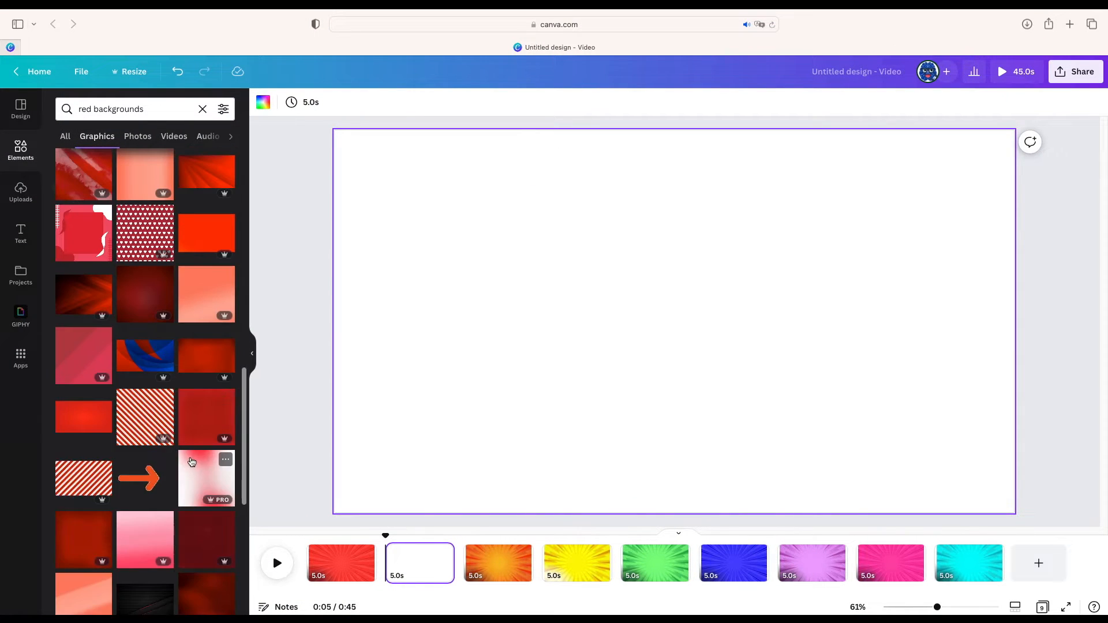
{"action": "scroll", "coordinate": [194, 462], "scroll_direction": "down", "scroll_amount": 6}
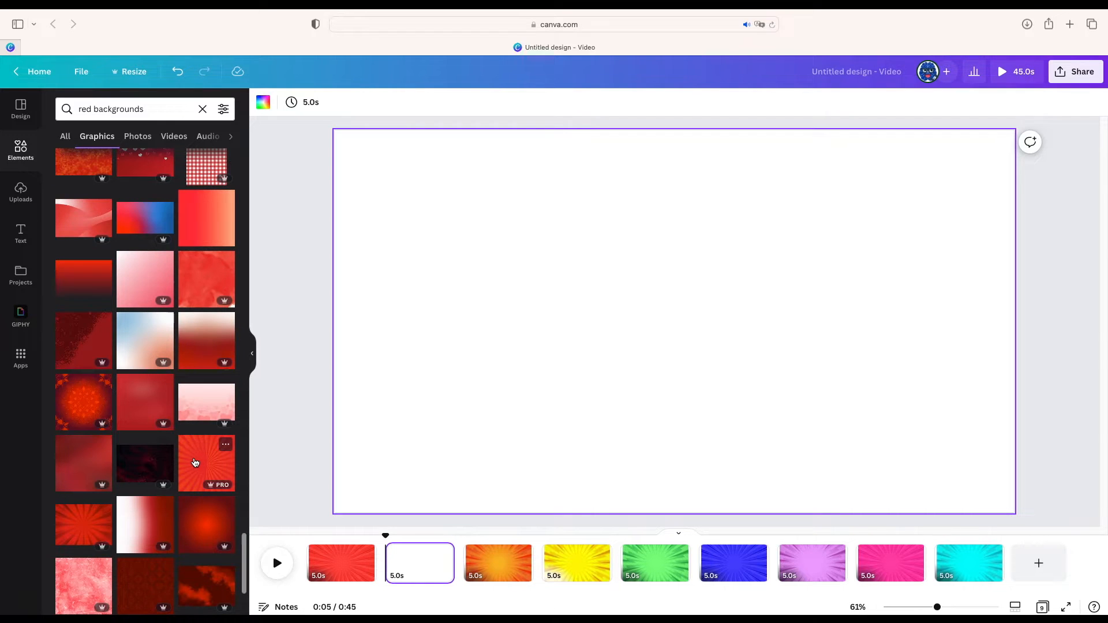
{"action": "left_click", "coordinate": [77, 539]}
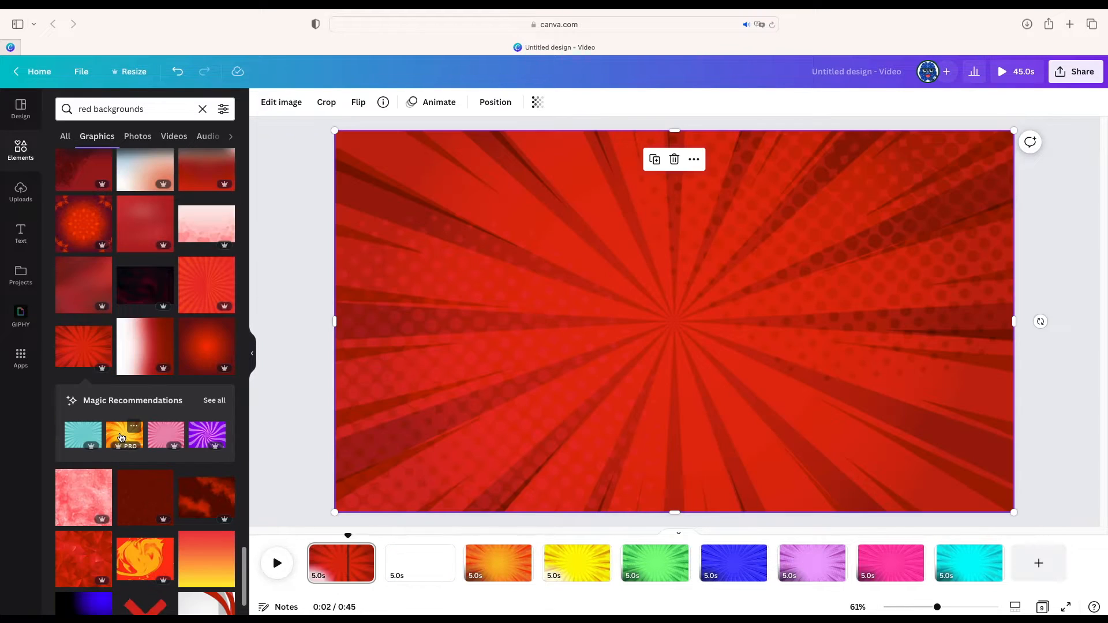
Step: Tile the second page with square orange, lime green and blue graphics from the recommendations, each sized to half the page height
{"action": "left_click", "coordinate": [216, 406]}
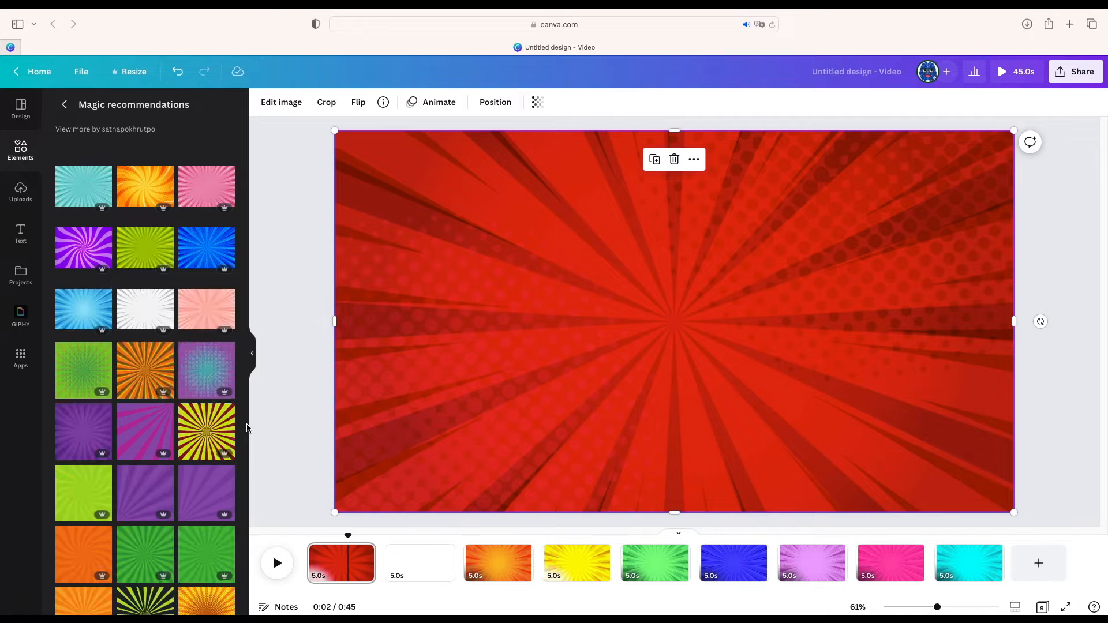
{"action": "scroll", "coordinate": [187, 482], "scroll_direction": "down", "scroll_amount": 5}
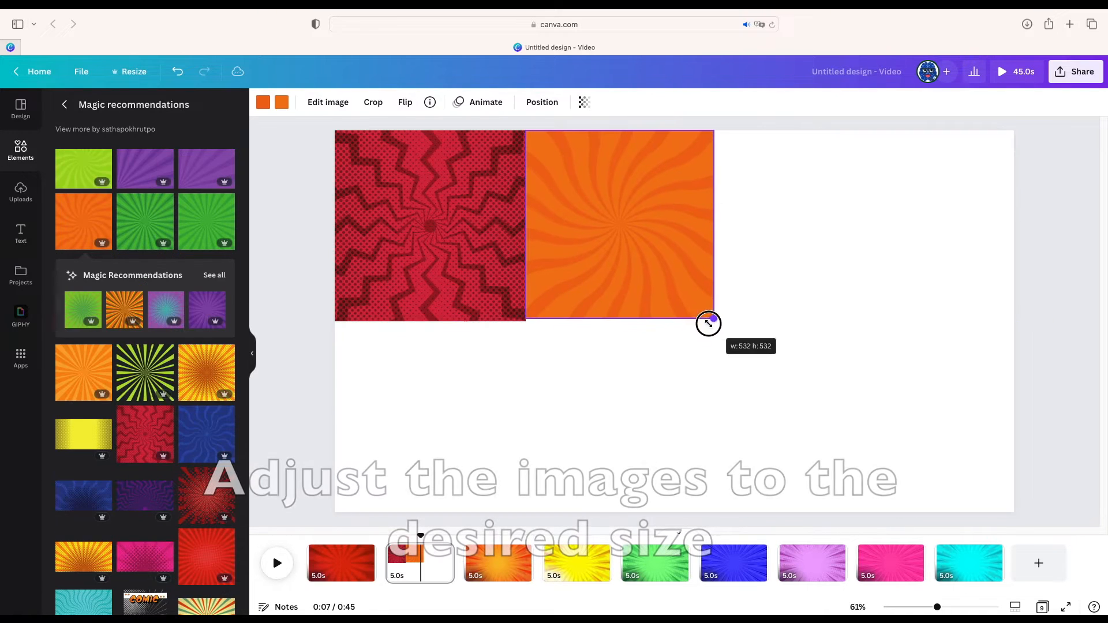
{"action": "left_click_drag", "start_coordinate": [709, 321], "coordinate": [717, 322]}
{"action": "scroll", "coordinate": [144, 347], "scroll_direction": "up", "scroll_amount": 5}
{"action": "left_click_drag", "start_coordinate": [84, 335], "coordinate": [552, 416]}
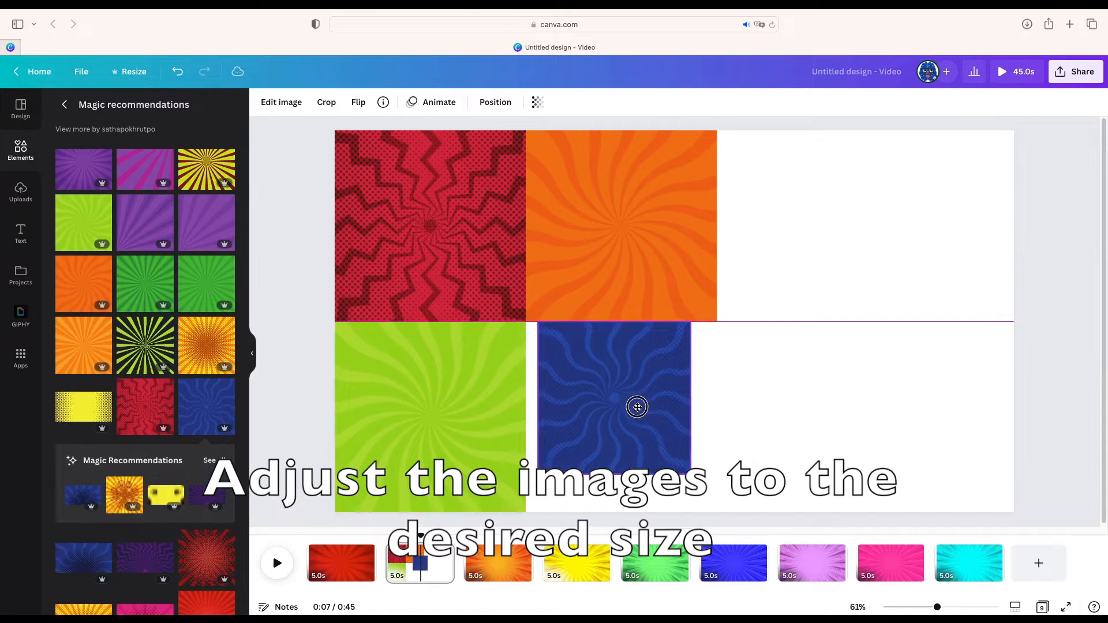
{"action": "left_click_drag", "start_coordinate": [693, 470], "coordinate": [718, 514]}
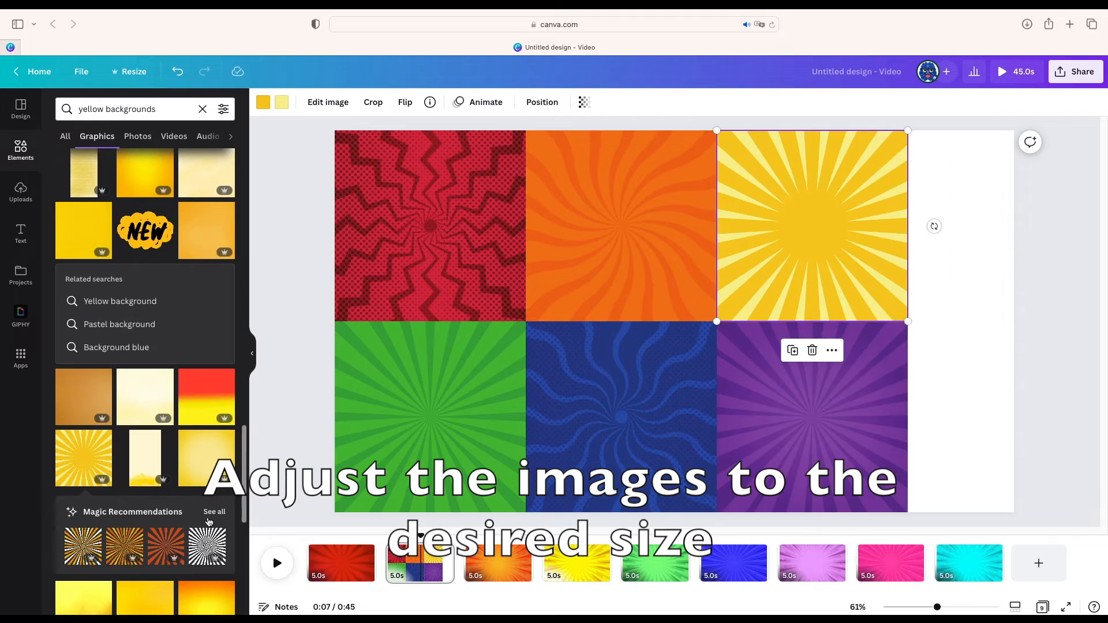
Step: Spread the orange, yellow, blue and purple squares across the second page's full width, enlarging the yellow, orange and purple ones
{"action": "left_click_drag", "start_coordinate": [908, 131], "coordinate": [936, 115]}
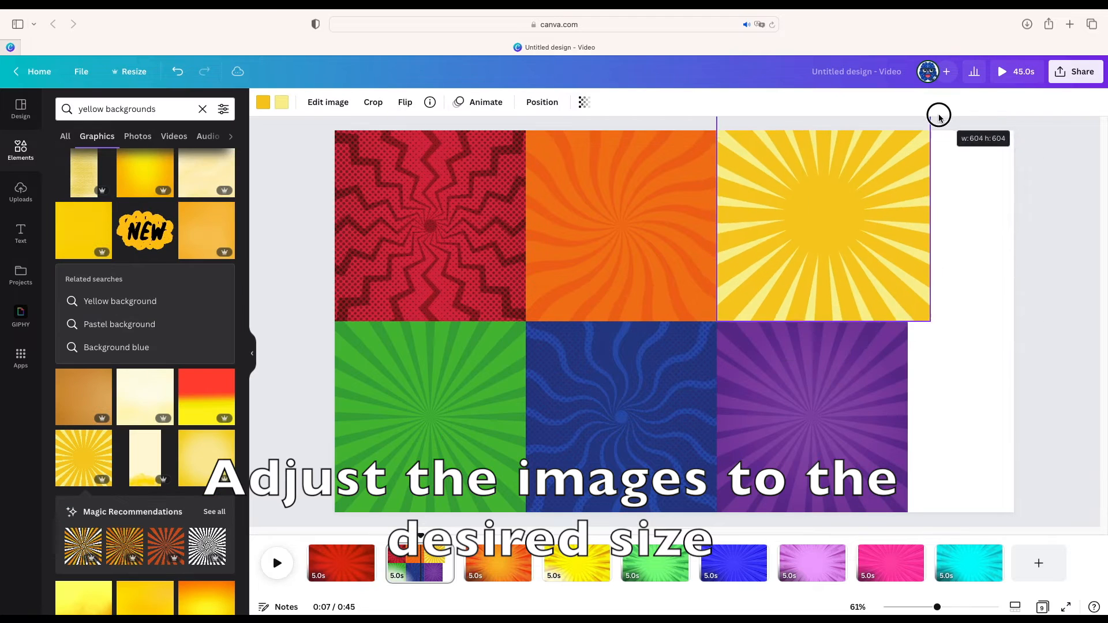
{"action": "left_click_drag", "start_coordinate": [848, 208], "coordinate": [934, 208]}
{"action": "left_click_drag", "start_coordinate": [717, 130], "coordinate": [739, 110]}
{"action": "left_click_drag", "start_coordinate": [676, 200], "coordinate": [717, 201]}
{"action": "left_click_drag", "start_coordinate": [526, 131], "coordinate": [548, 110]}
{"action": "left_click_drag", "start_coordinate": [813, 404], "coordinate": [898, 404]}
{"action": "left_click_drag", "start_coordinate": [993, 322], "coordinate": [1014, 299]}
{"action": "left_click_drag", "start_coordinate": [704, 348], "coordinate": [746, 348]}
{"action": "right_click", "coordinate": [528, 335]}
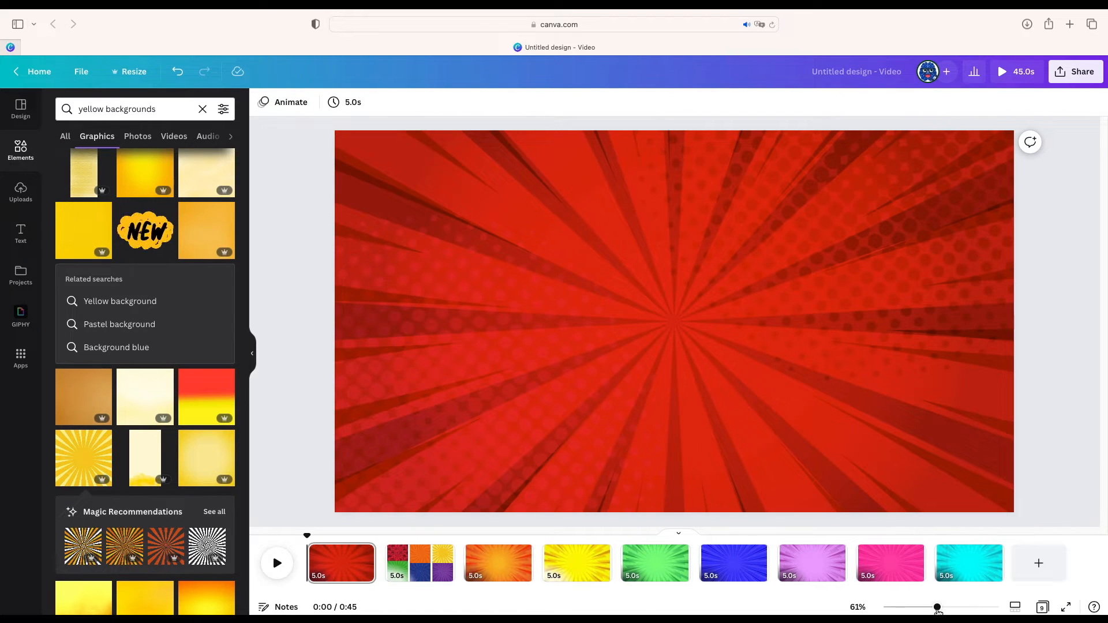
Step: Resize the red, orange and yellow squares on the second page to about 625 by 625, extending above the page with even gaps
{"action": "left_click_drag", "start_coordinate": [938, 607], "coordinate": [924, 608]}
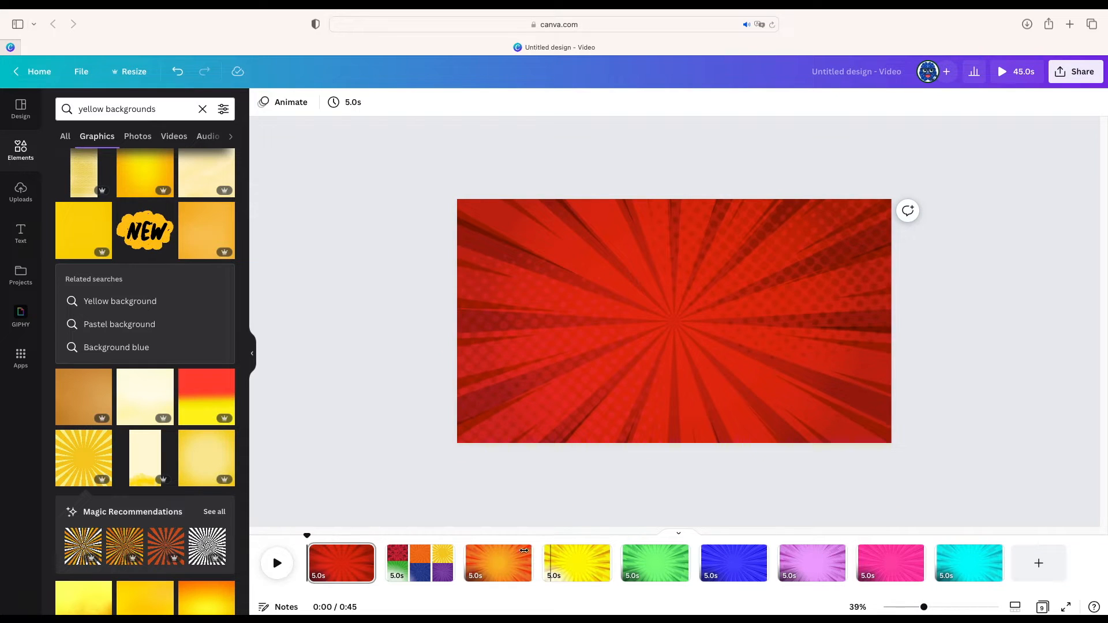
{"action": "left_click", "coordinate": [426, 570]}
{"action": "left_click", "coordinate": [493, 237]}
{"action": "left_click_drag", "start_coordinate": [457, 186], "coordinate": [436, 164]}
{"action": "left_click_drag", "start_coordinate": [512, 247], "coordinate": [518, 247]}
{"action": "left_click_drag", "start_coordinate": [441, 164], "coordinate": [457, 180]}
{"action": "left_click", "coordinate": [635, 231]}
{"action": "left_click_drag", "start_coordinate": [607, 185], "coordinate": [601, 180]}
{"action": "left_click_drag", "start_coordinate": [756, 185], "coordinate": [751, 180]}
{"action": "left_click", "coordinate": [577, 219]}
{"action": "left_click_drag", "start_coordinate": [600, 179], "coordinate": [601, 177]}
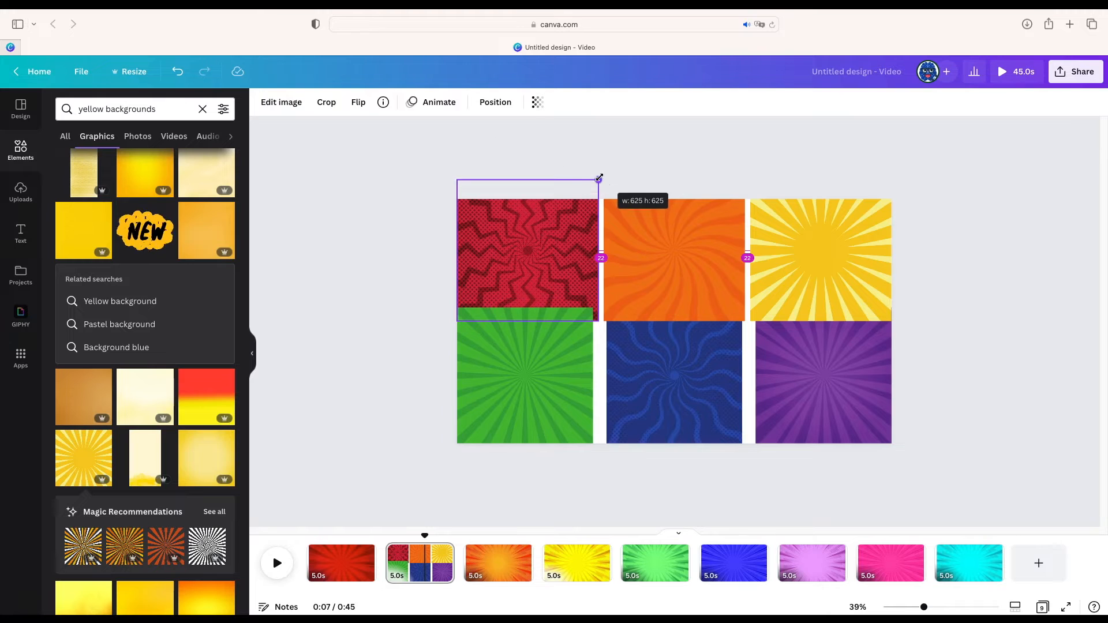
Step: Enlarge the green, blue and purple squares to match the width and gaps of the upper row
{"action": "left_click", "coordinate": [525, 376]}
{"action": "left_click_drag", "start_coordinate": [593, 307], "coordinate": [599, 302]}
{"action": "left_click_drag", "start_coordinate": [606, 307], "coordinate": [604, 302]}
{"action": "left_click_drag", "start_coordinate": [756, 308], "coordinate": [751, 303]}
Step: Replace the wavy blue and red zigzag squares on the second page with sky-blue and bright red straight-ray sunburst squares
{"action": "left_click", "coordinate": [132, 109]}
{"action": "left_click", "coordinate": [115, 173]}
{"action": "scroll", "coordinate": [180, 430], "scroll_direction": "down", "scroll_amount": 15}
{"action": "scroll", "coordinate": [194, 433], "scroll_direction": "down", "scroll_amount": 5}
{"action": "left_click", "coordinate": [83, 265]}
{"action": "left_click_drag", "start_coordinate": [656, 322], "coordinate": [677, 347]}
{"action": "right_click", "coordinate": [720, 276]}
{"action": "left_click_drag", "start_coordinate": [795, 248], "coordinate": [527, 208]}
{"action": "left_click", "coordinate": [218, 322]}
{"action": "left_click", "coordinate": [83, 248]}
{"action": "scroll", "coordinate": [190, 310], "scroll_direction": "down", "scroll_amount": 8}
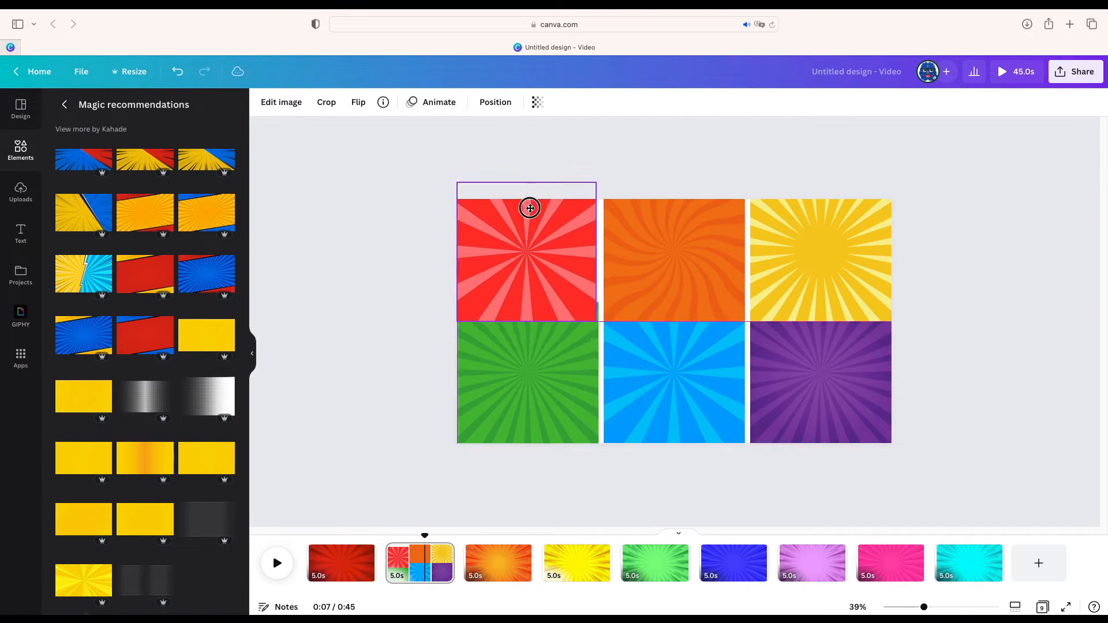
{"action": "left_click", "coordinate": [278, 357]}
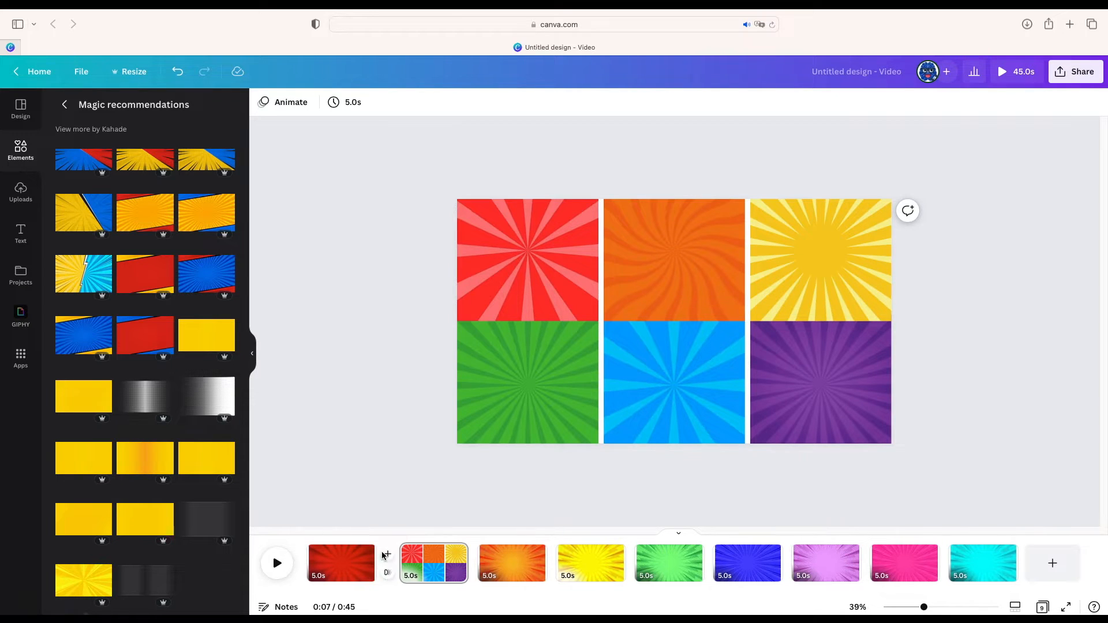
Step: Insert a page at the start of the video and fill it with the blue sunburst graphic that has yellow corners
{"action": "left_click", "coordinate": [387, 556]}
{"action": "left_click_drag", "start_coordinate": [404, 563], "coordinate": [351, 563]}
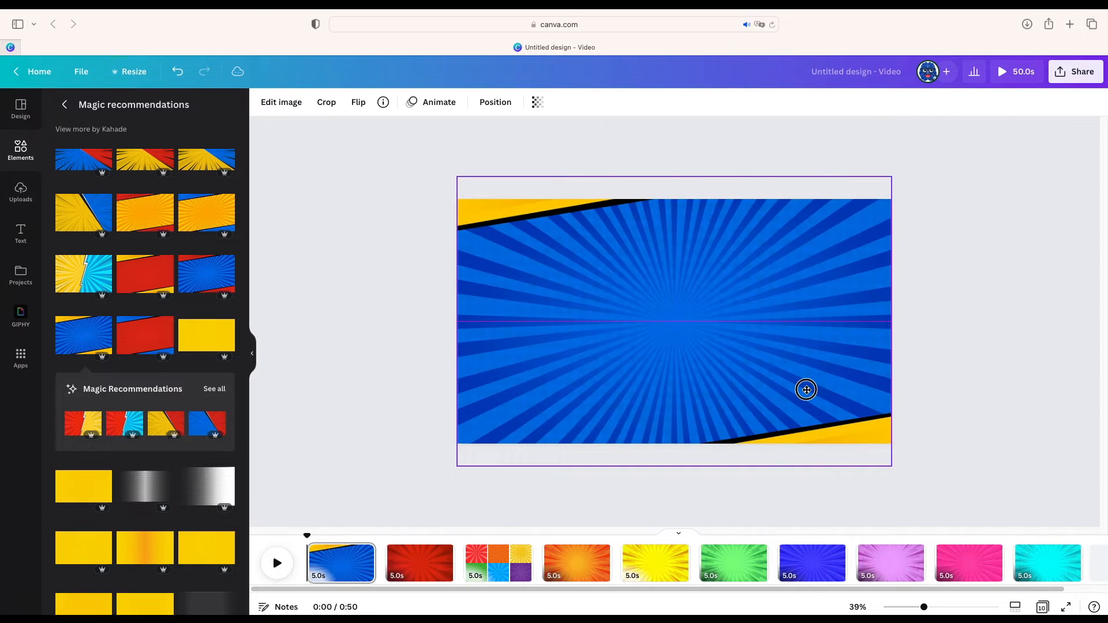
{"action": "scroll", "coordinate": [804, 391], "scroll_direction": "down", "scroll_amount": 5}
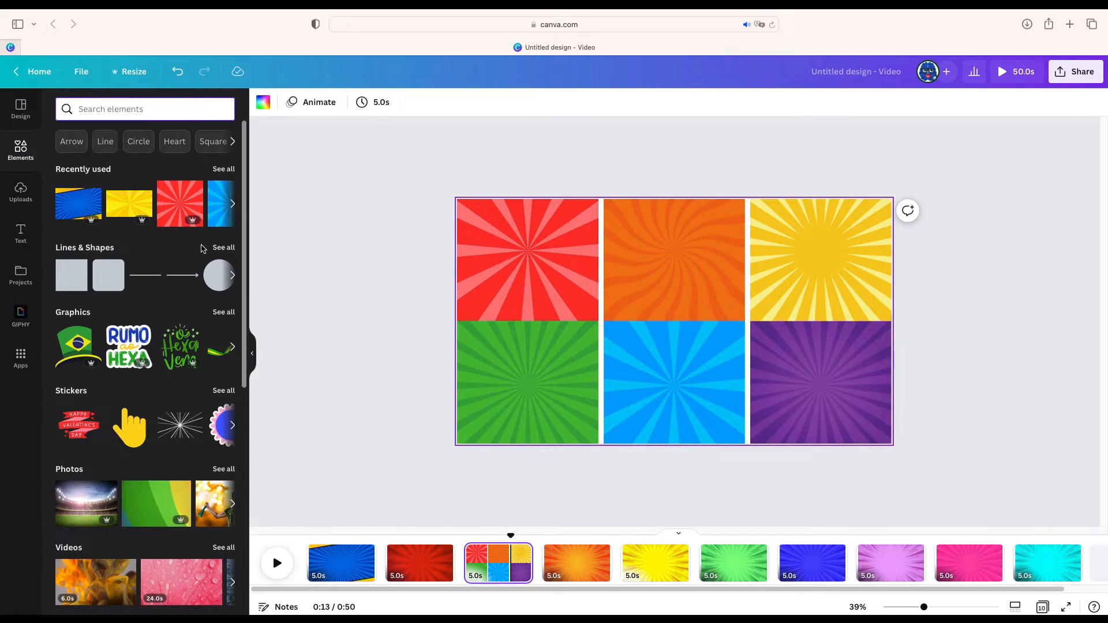
Step: Draw a black horizontal line across the full page width between the two rows of squares, with line weight 20
{"action": "left_click", "coordinate": [221, 249]}
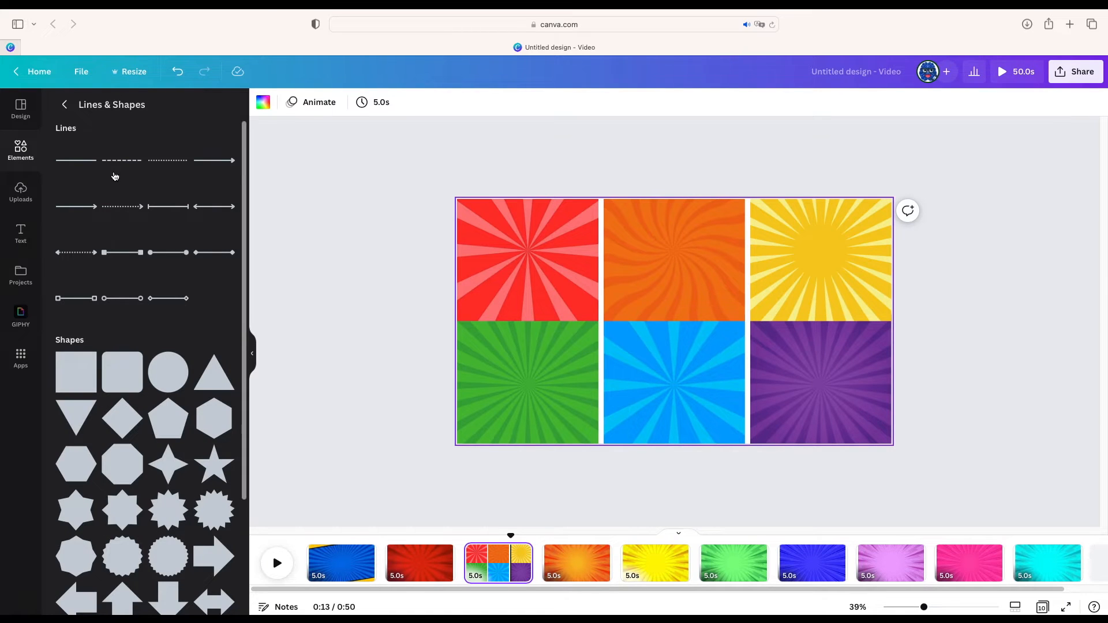
{"action": "left_click", "coordinate": [89, 162]}
{"action": "left_click_drag", "start_coordinate": [615, 322], "coordinate": [692, 324]}
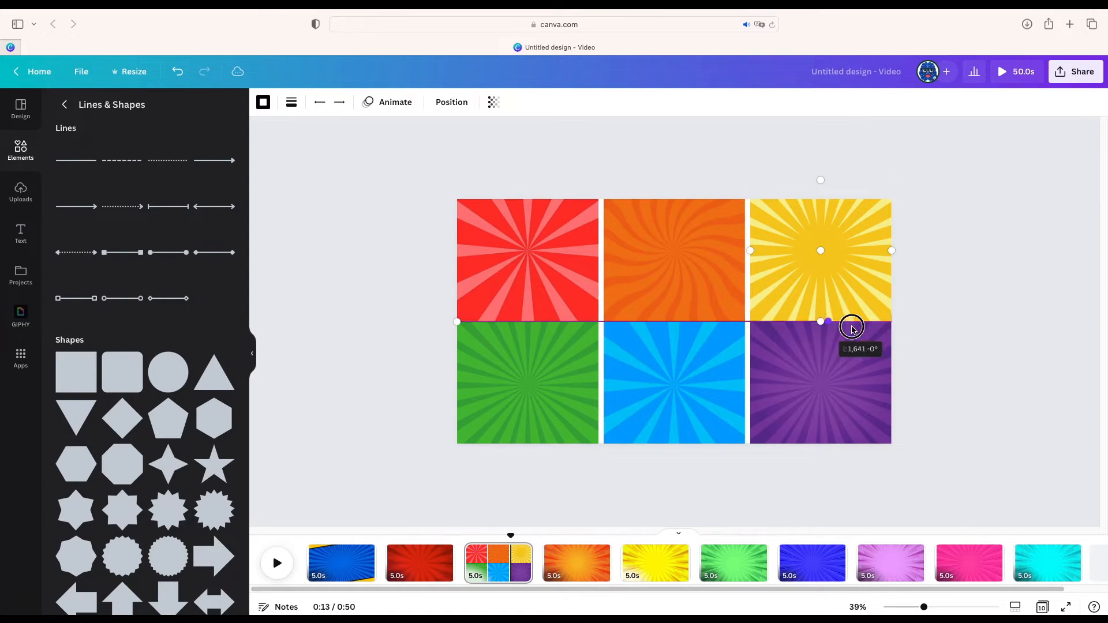
{"action": "left_click_drag", "start_coordinate": [852, 328], "coordinate": [891, 322]}
{"action": "left_click", "coordinate": [292, 102]}
{"action": "left_click_drag", "start_coordinate": [297, 204], "coordinate": [326, 208]}
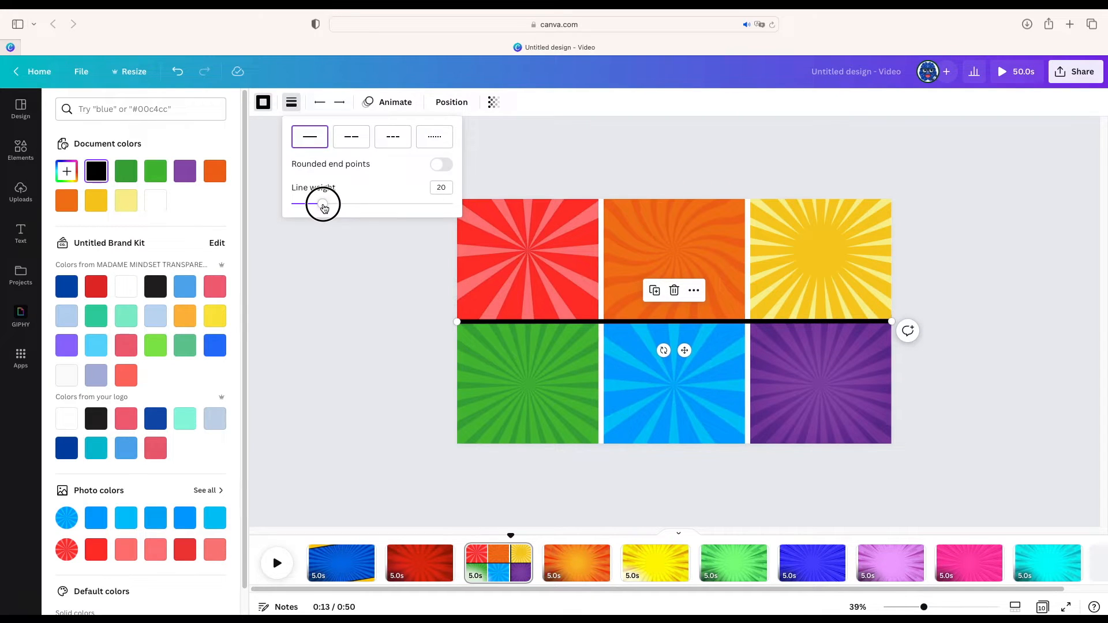
Step: Duplicate the black line into two full-height vertical dividers, one in each gap between the three columns of squares
{"action": "left_click", "coordinate": [522, 276]}
{"action": "key", "text": "super+d"}
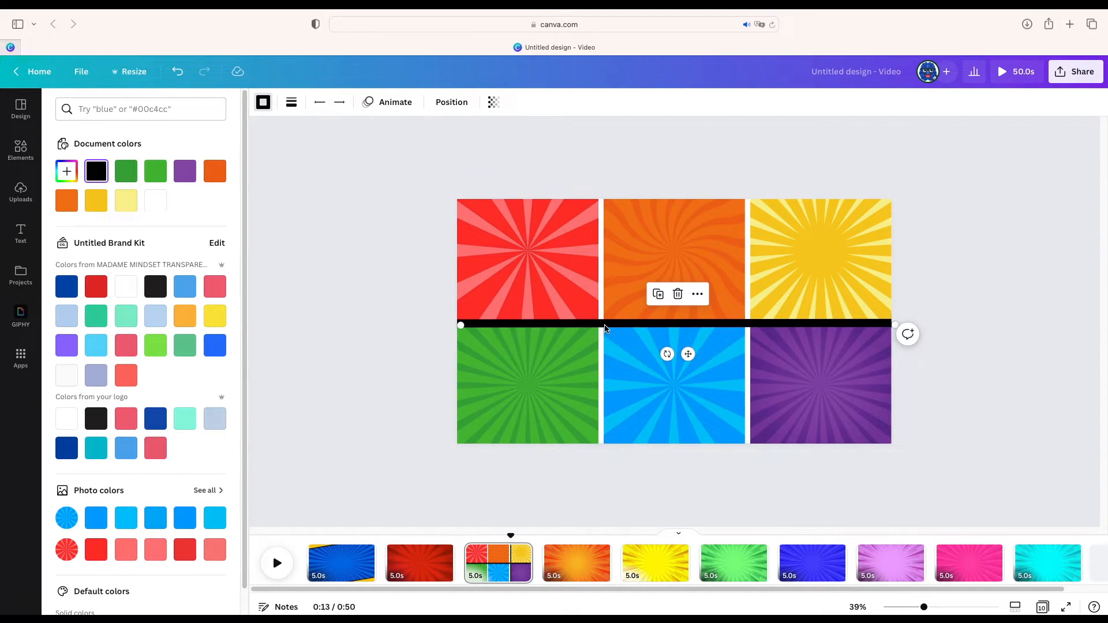
{"action": "left_click_drag", "start_coordinate": [605, 328], "coordinate": [583, 279]}
{"action": "left_click_drag", "start_coordinate": [431, 278], "coordinate": [599, 199]}
{"action": "left_click_drag", "start_coordinate": [867, 278], "coordinate": [599, 444]}
{"action": "left_click_drag", "start_coordinate": [598, 358], "coordinate": [603, 358]}
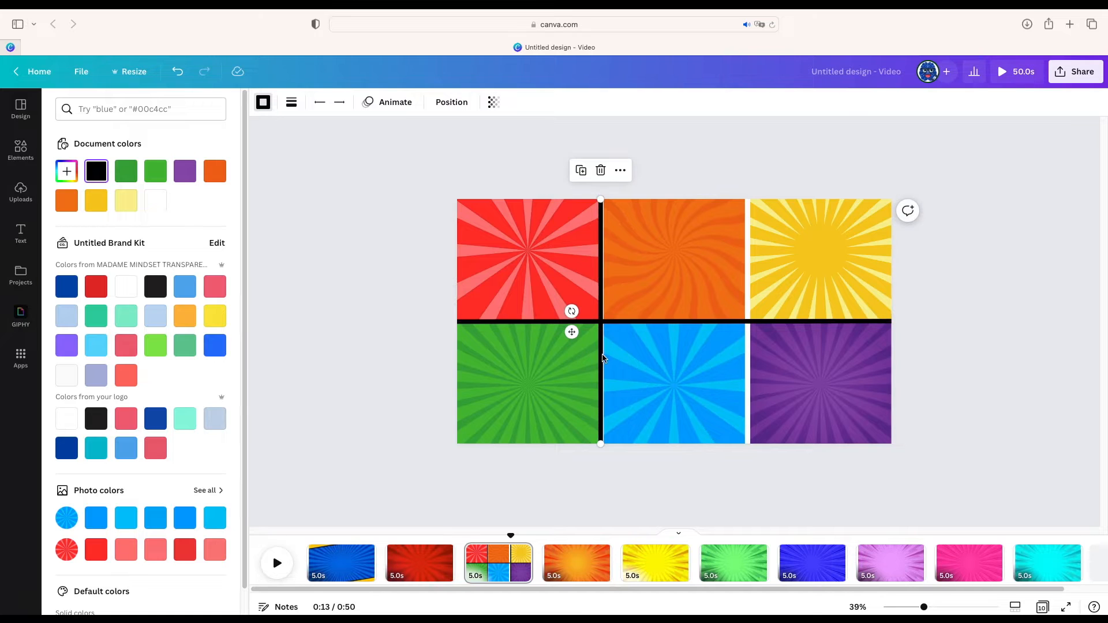
{"action": "left_click", "coordinate": [581, 172]}
{"action": "left_click_drag", "start_coordinate": [622, 292], "coordinate": [745, 292]}
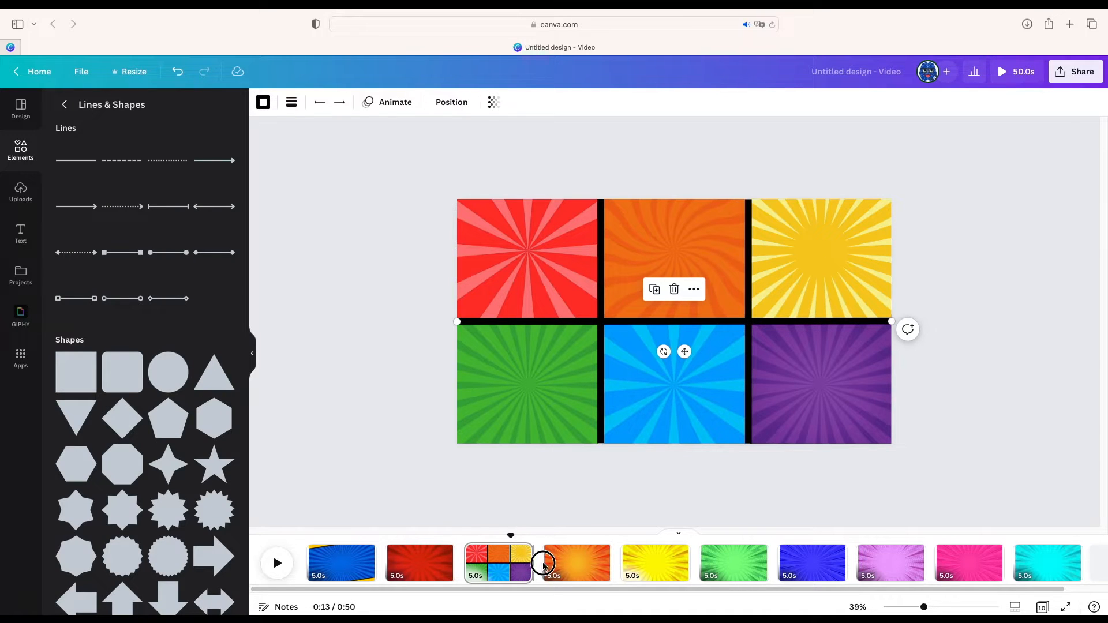
Step: Extend the six-square grid page to 20 seconds and place a duplicate of it after the orange page
{"action": "left_click", "coordinate": [543, 564]}
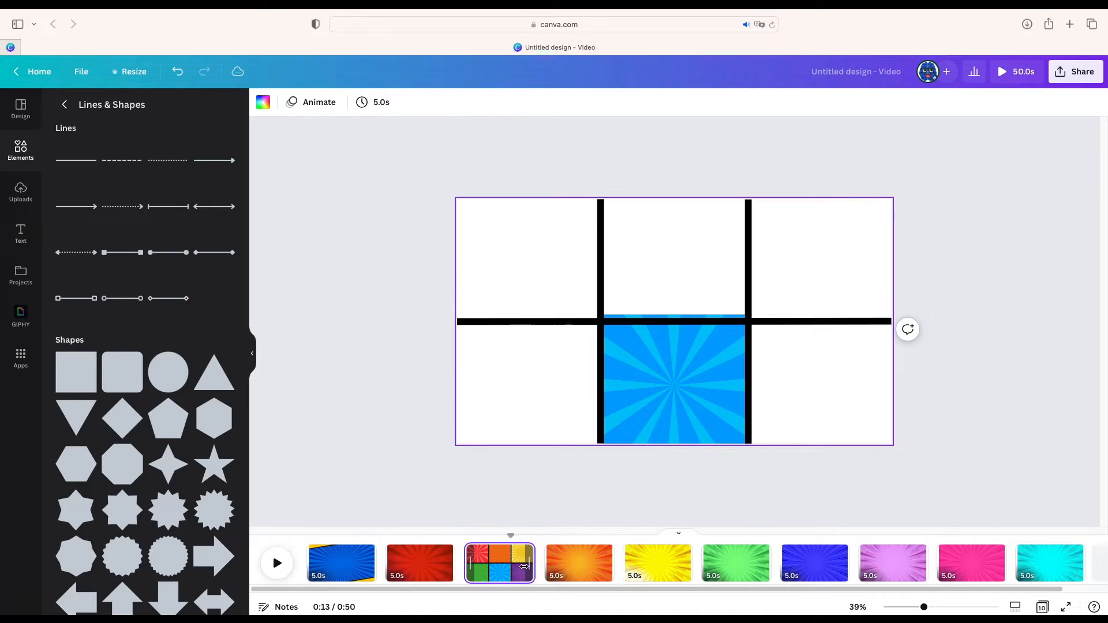
{"action": "left_click_drag", "start_coordinate": [574, 565], "coordinate": [741, 568]}
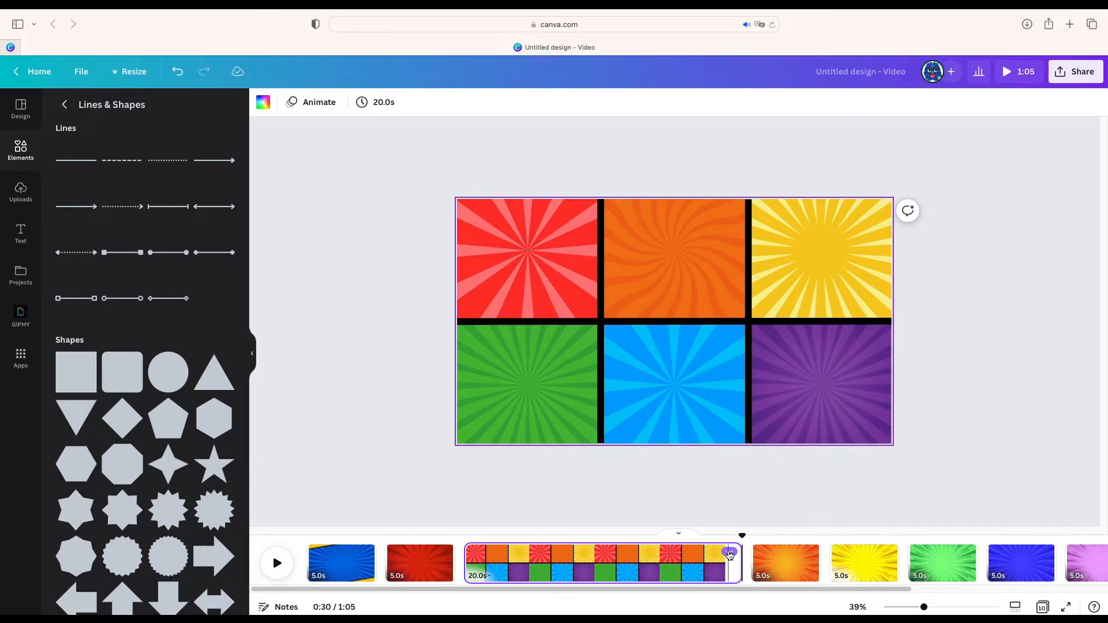
{"action": "left_click", "coordinate": [730, 553]}
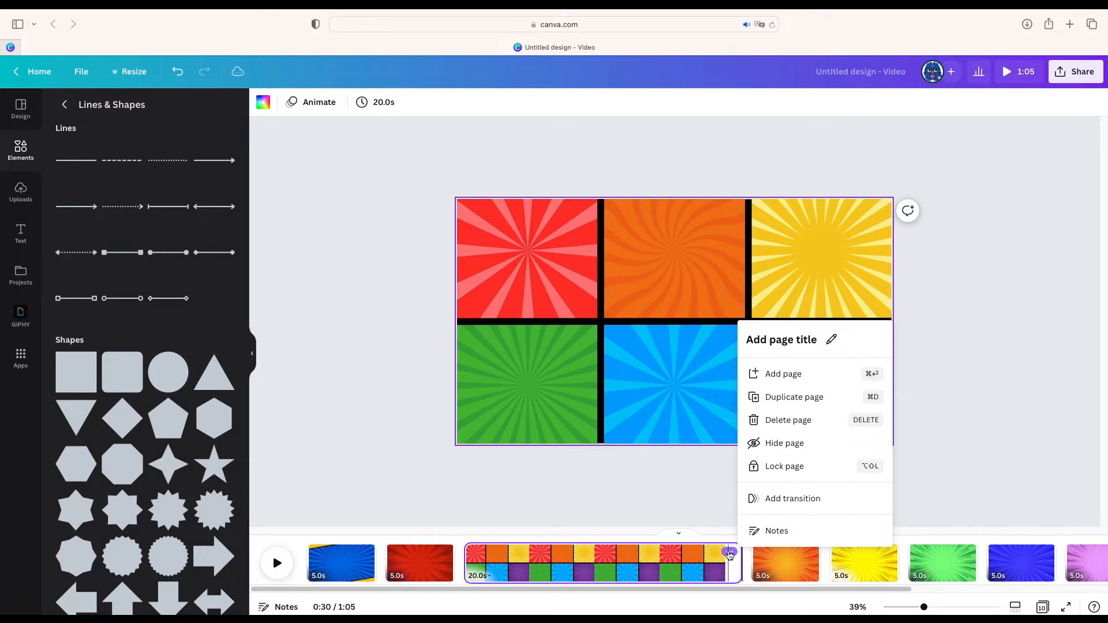
{"action": "left_click", "coordinate": [794, 398]}
{"action": "left_click_drag", "start_coordinate": [766, 589], "coordinate": [702, 560]}
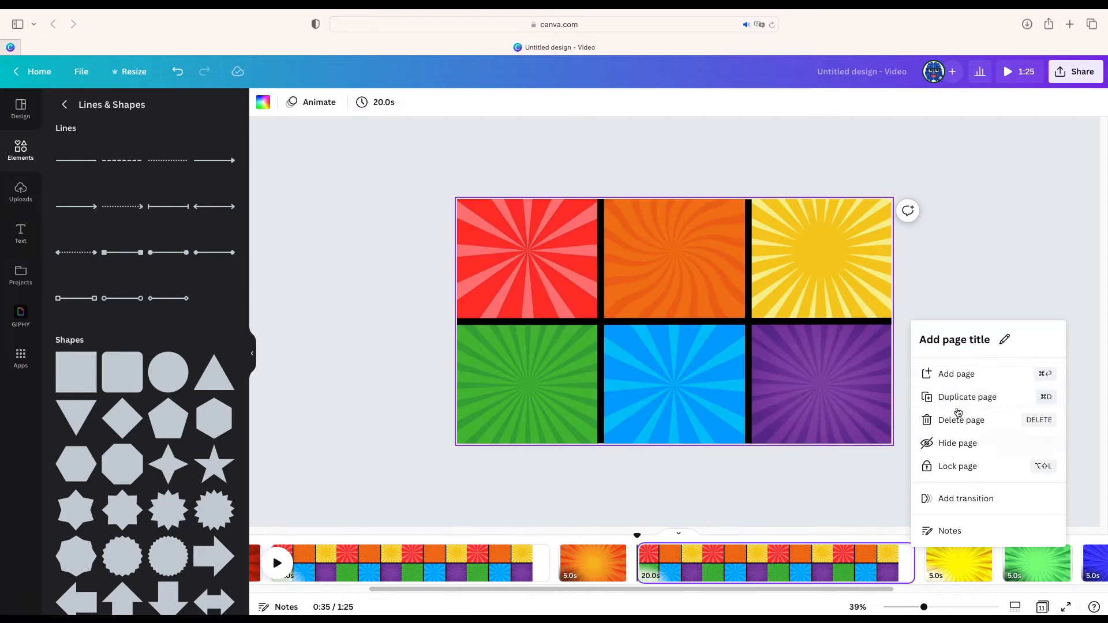
Step: Duplicate the grid page for the remaining rounds and order the pages so a grid copy follows each coloured sunburst page
{"action": "left_click", "coordinate": [965, 396]}
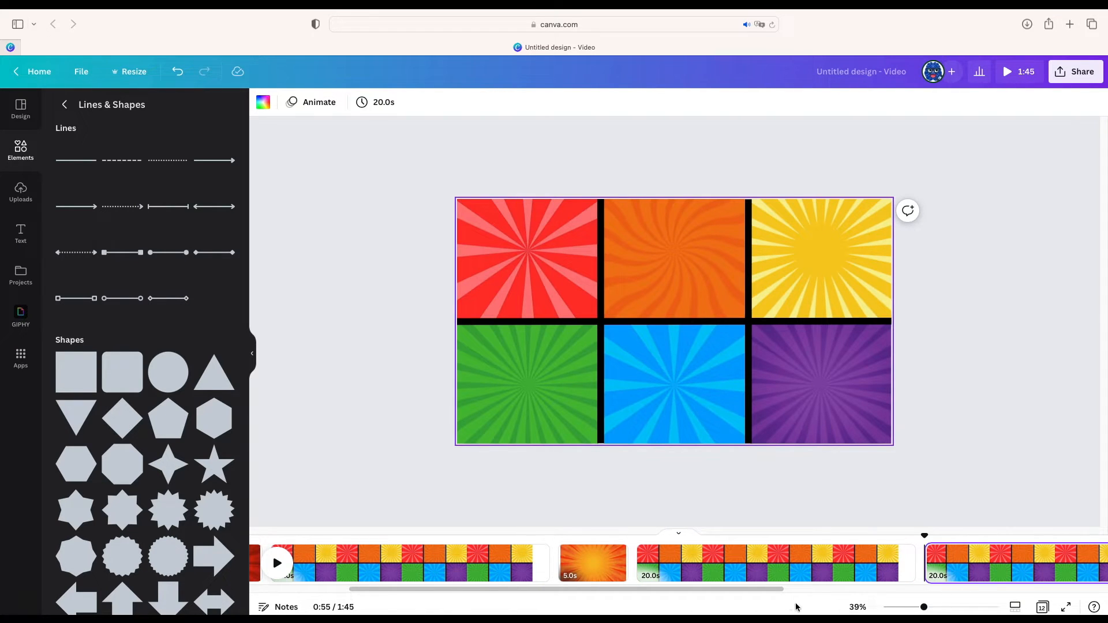
{"action": "left_click_drag", "start_coordinate": [769, 590], "coordinate": [937, 590]}
{"action": "left_click_drag", "start_coordinate": [926, 564], "coordinate": [701, 560]}
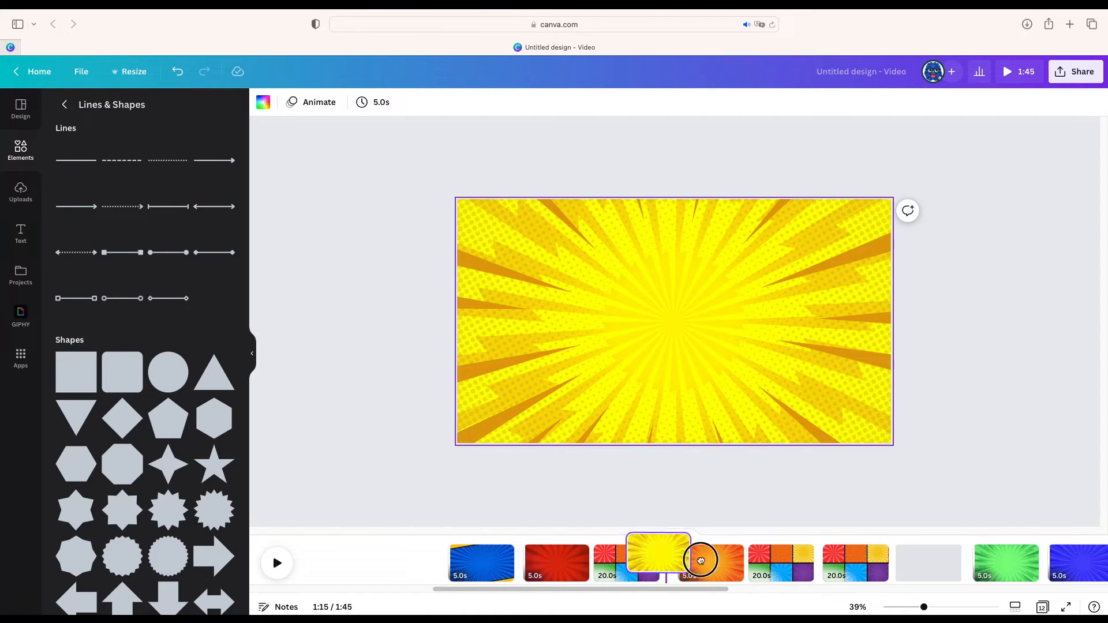
{"action": "left_click_drag", "start_coordinate": [832, 565], "coordinate": [829, 565]}
{"action": "left_click_drag", "start_coordinate": [571, 590], "coordinate": [527, 599]}
{"action": "left_click_drag", "start_coordinate": [629, 601], "coordinate": [717, 599]}
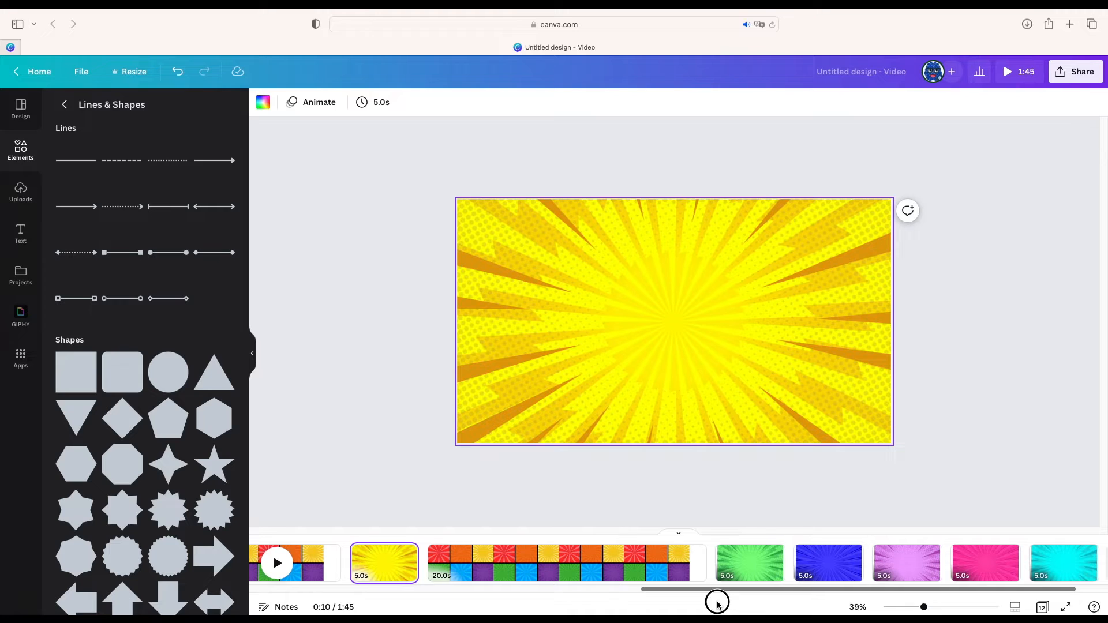
{"action": "left_click", "coordinate": [695, 549]}
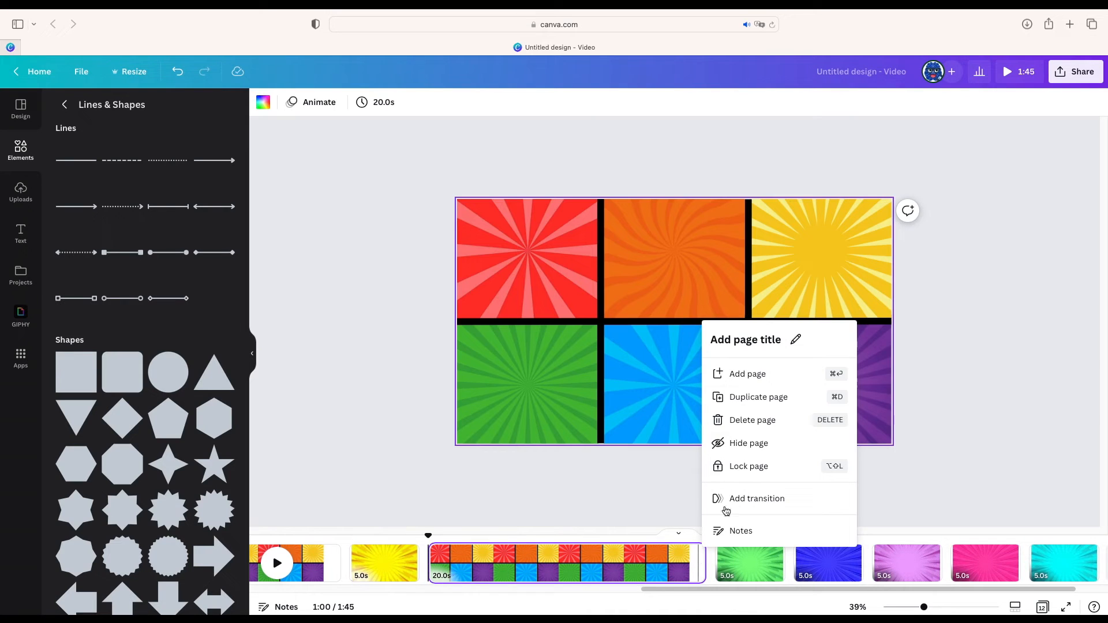
{"action": "left_click", "coordinate": [748, 398]}
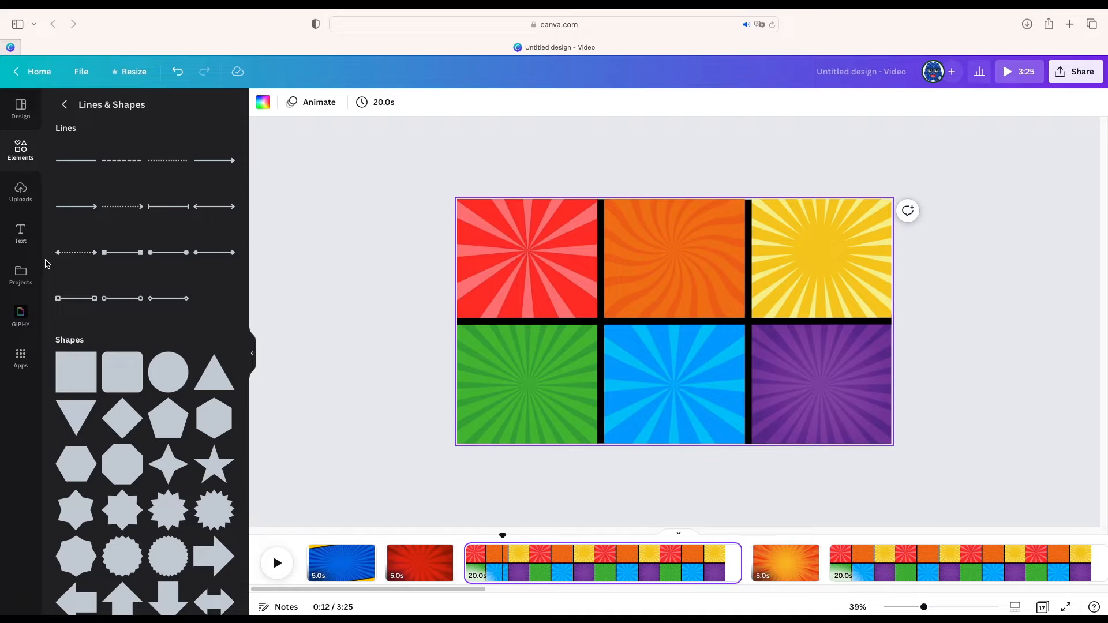
Step: Find dice graphics and place small faces one to four in the lower-left corners of the red, orange, yellow and green squares
{"action": "left_click", "coordinate": [21, 150]}
{"action": "left_click", "coordinate": [223, 205]}
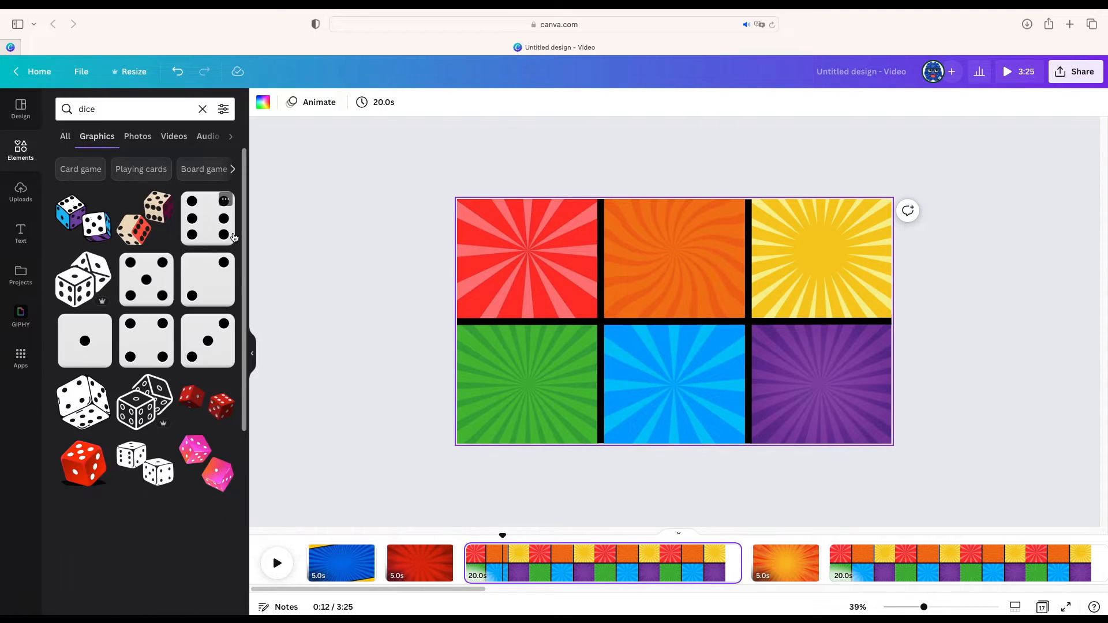
{"action": "left_click", "coordinate": [106, 350]}
{"action": "left_click_drag", "start_coordinate": [208, 279], "coordinate": [627, 296]}
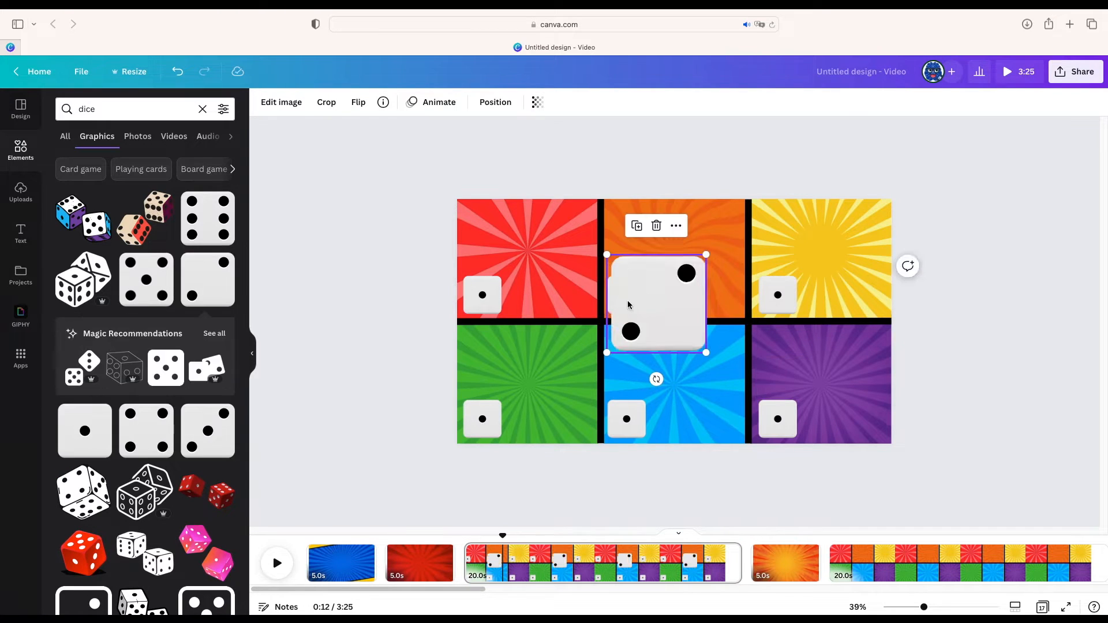
{"action": "left_click_drag", "start_coordinate": [638, 301], "coordinate": [638, 294]}
{"action": "left_click_drag", "start_coordinate": [814, 278], "coordinate": [791, 318]}
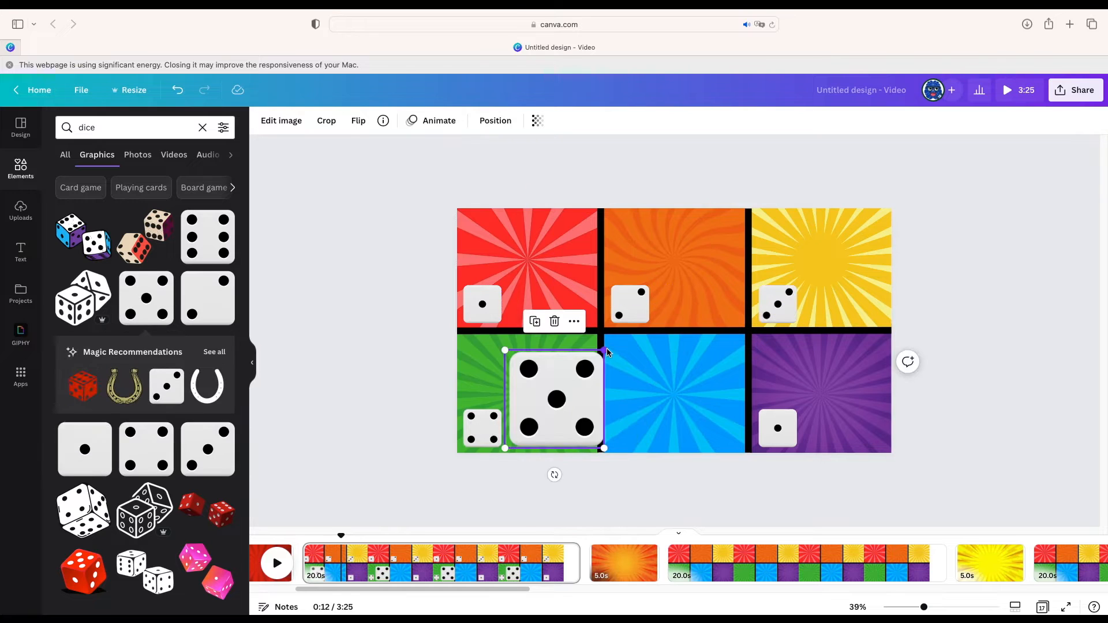
Step: Shrink the five- and six-dot dice faces to match the others in the lower-left corners of the blue and purple squares
{"action": "left_click_drag", "start_coordinate": [604, 350], "coordinate": [634, 439]}
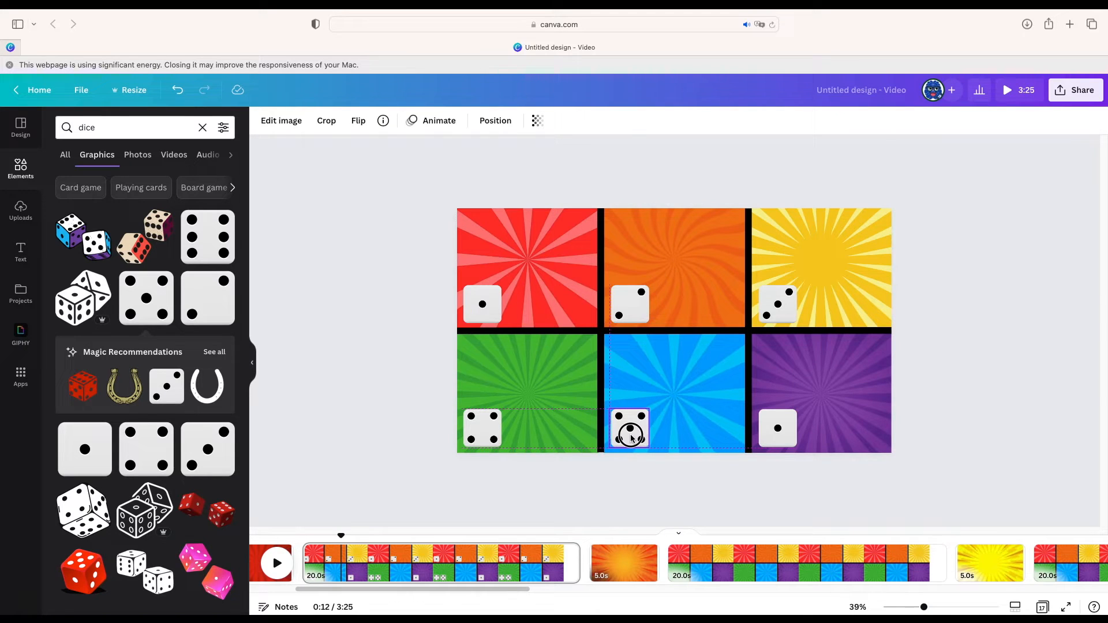
{"action": "left_click_drag", "start_coordinate": [631, 438], "coordinate": [631, 436]}
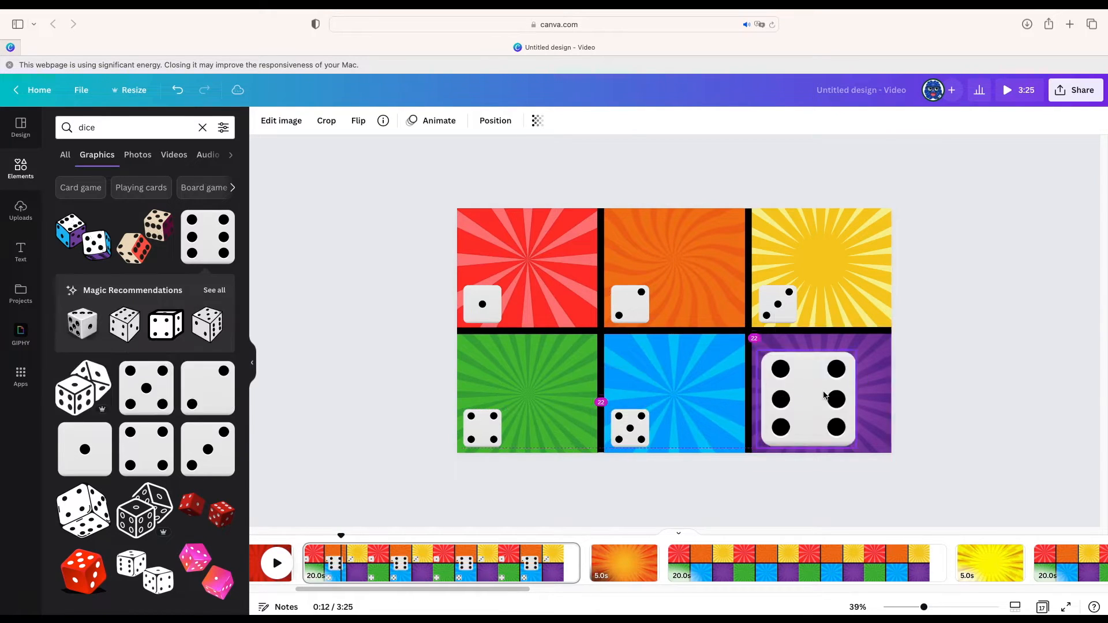
{"action": "left_click_drag", "start_coordinate": [855, 352], "coordinate": [794, 408]}
Step: Search videos for "dice roll", centre a reduced green tumbling-dice clip on the green sunburst page, and shorten that page to 10 seconds
{"action": "left_click", "coordinate": [138, 128]}
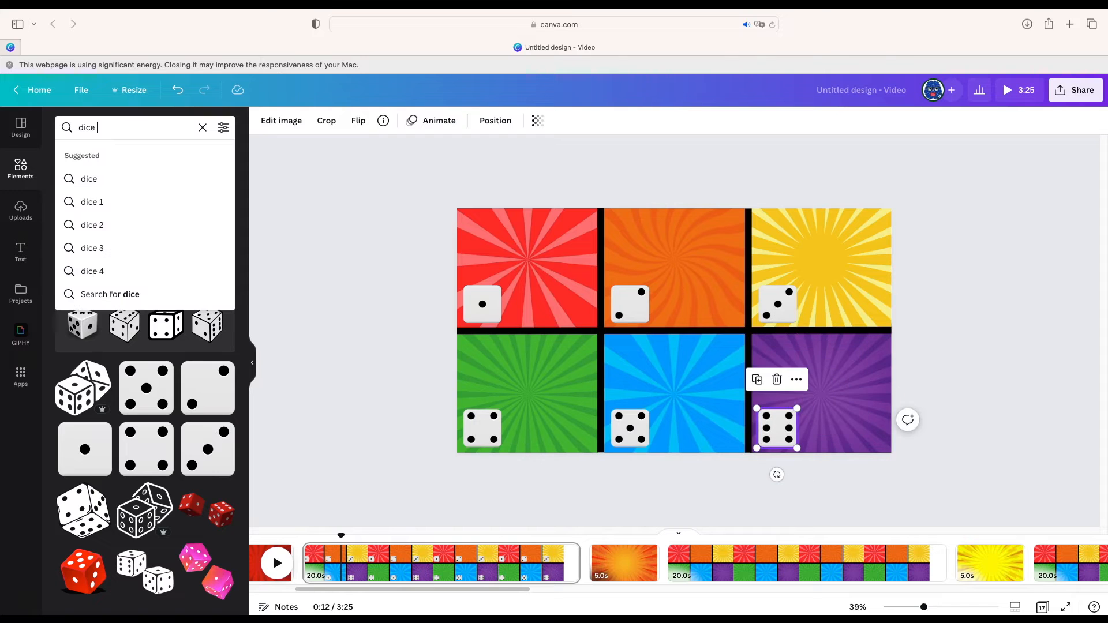
{"action": "type", "text": "roll"}
{"action": "key", "text": "Return"}
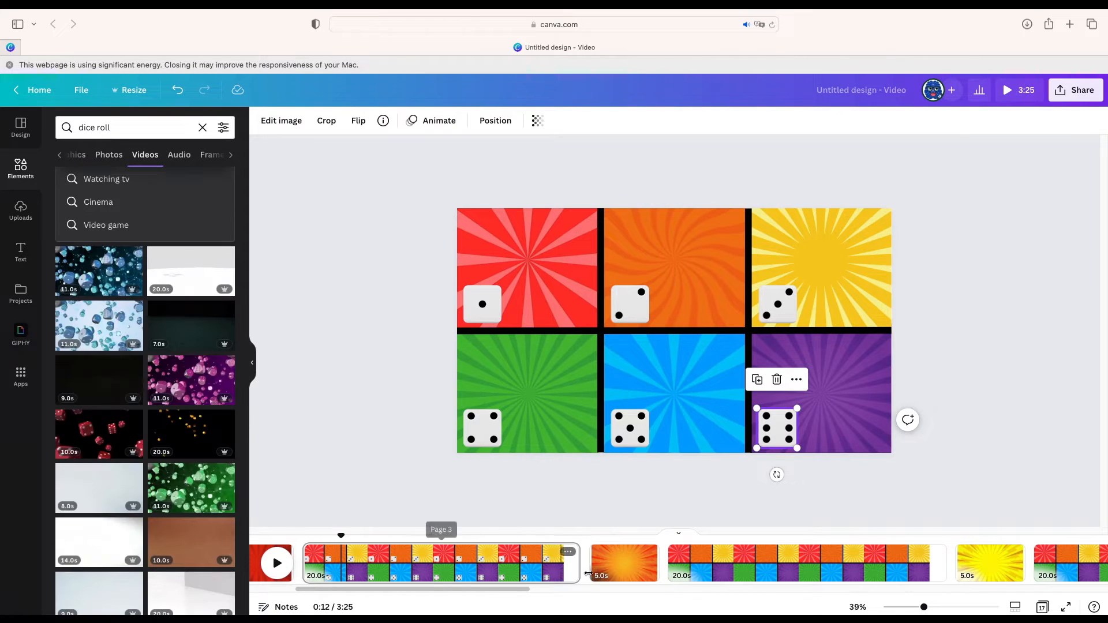
{"action": "left_click_drag", "start_coordinate": [425, 586], "coordinate": [366, 586]}
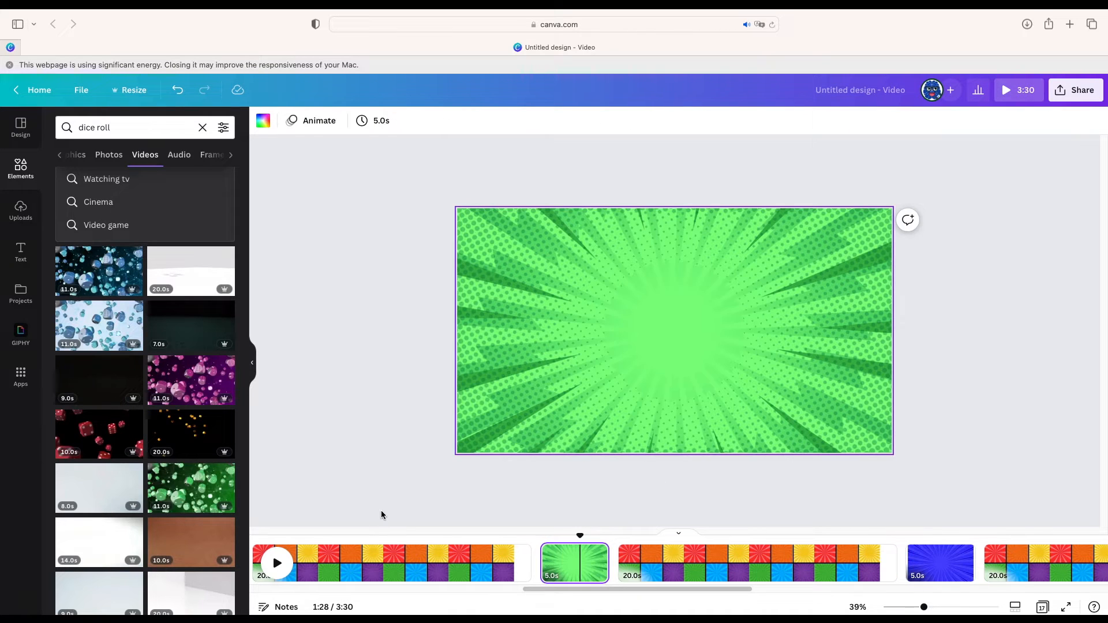
{"action": "left_click", "coordinate": [191, 489]}
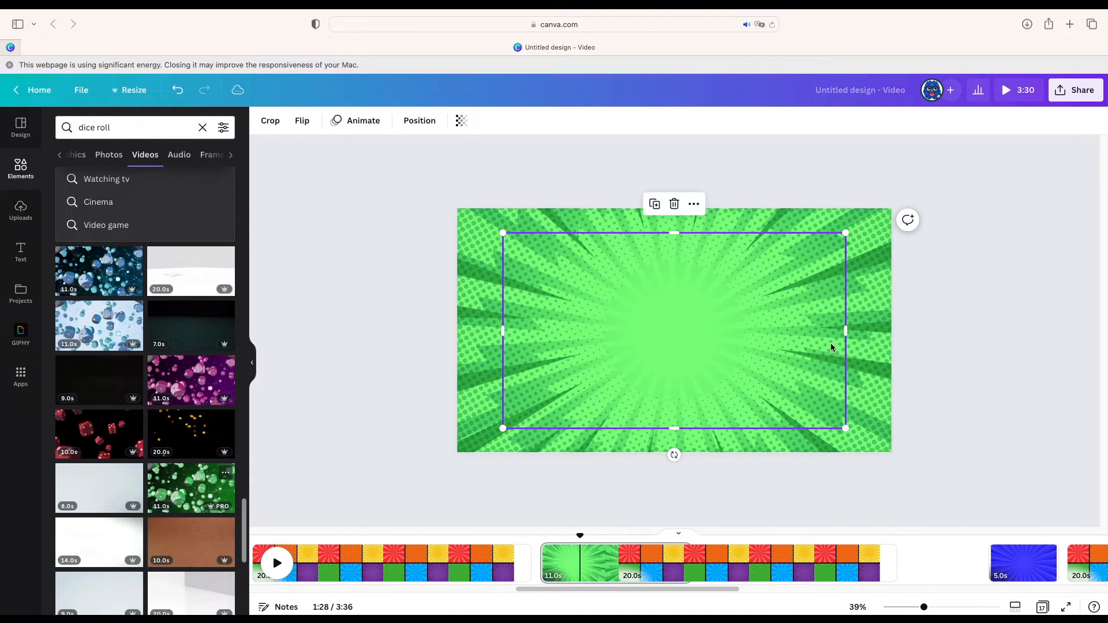
{"action": "left_click_drag", "start_coordinate": [846, 234], "coordinate": [814, 251]}
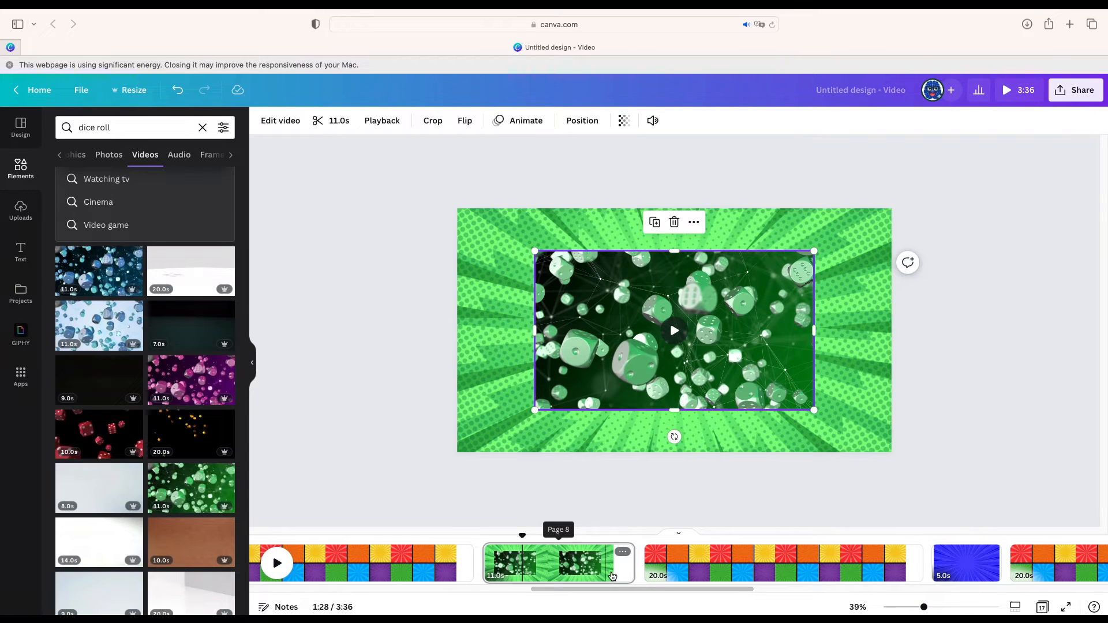
{"action": "left_click_drag", "start_coordinate": [630, 570], "coordinate": [618, 570]}
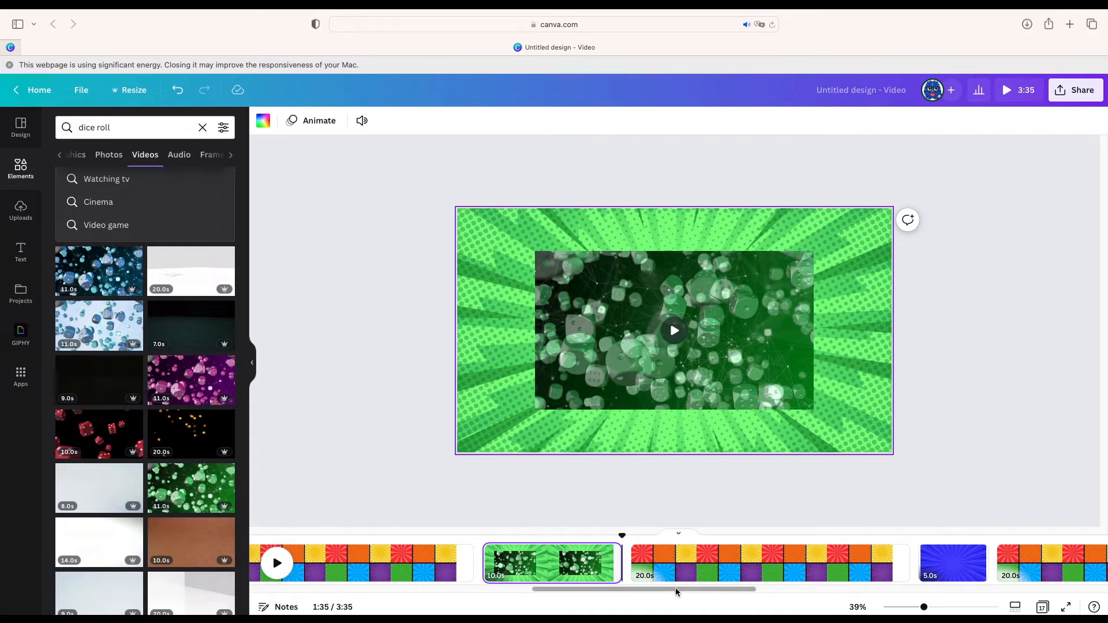
Step: Add the dark blue tumbling-dice clip to the blue sunburst page
{"action": "left_click_drag", "start_coordinate": [676, 589], "coordinate": [746, 589]}
{"action": "left_click", "coordinate": [696, 563]}
{"action": "left_click", "coordinate": [97, 263]}
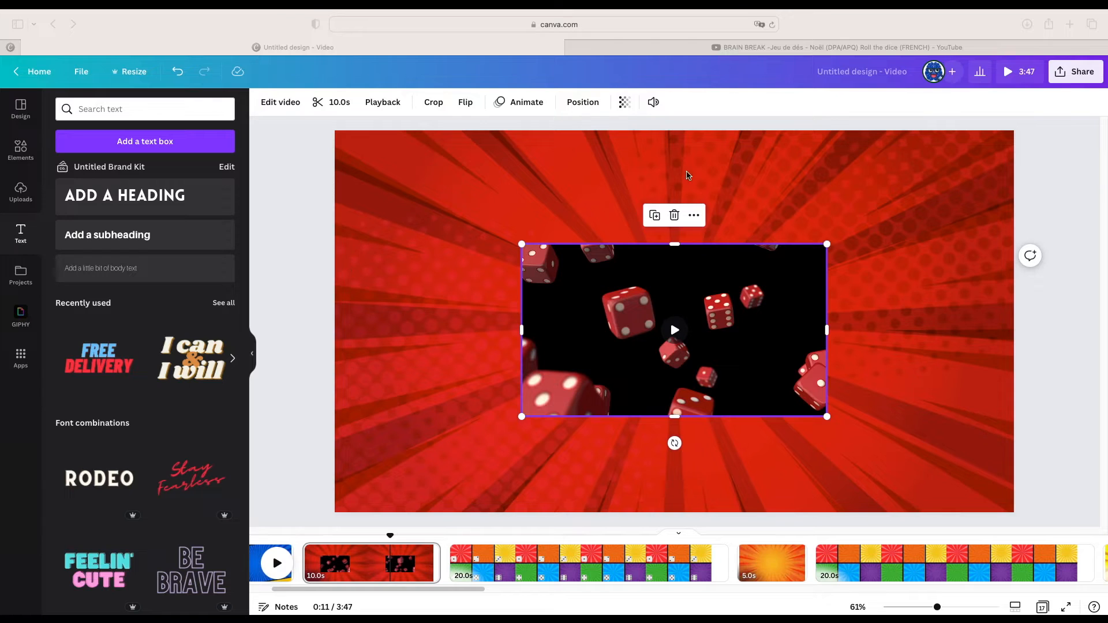
Step: Add the heading "Lance le dé!" above the dice clip on the red page
{"action": "left_click_drag", "start_coordinate": [134, 200], "coordinate": [684, 424]}
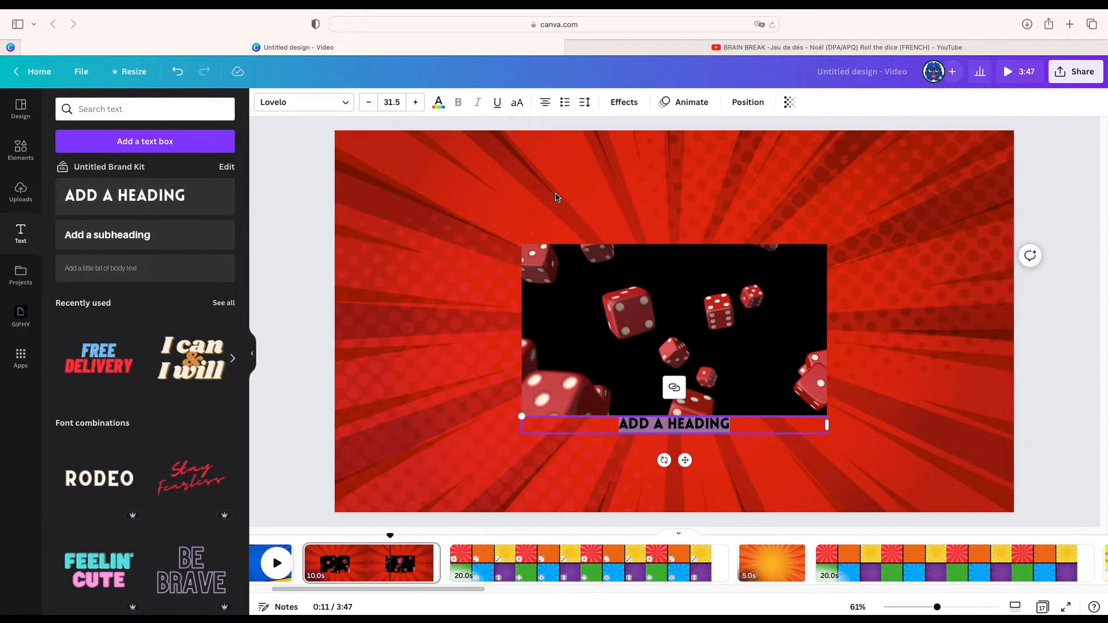
{"action": "left_click", "coordinate": [772, 427]}
{"action": "left_click_drag", "start_coordinate": [797, 434], "coordinate": [803, 176]}
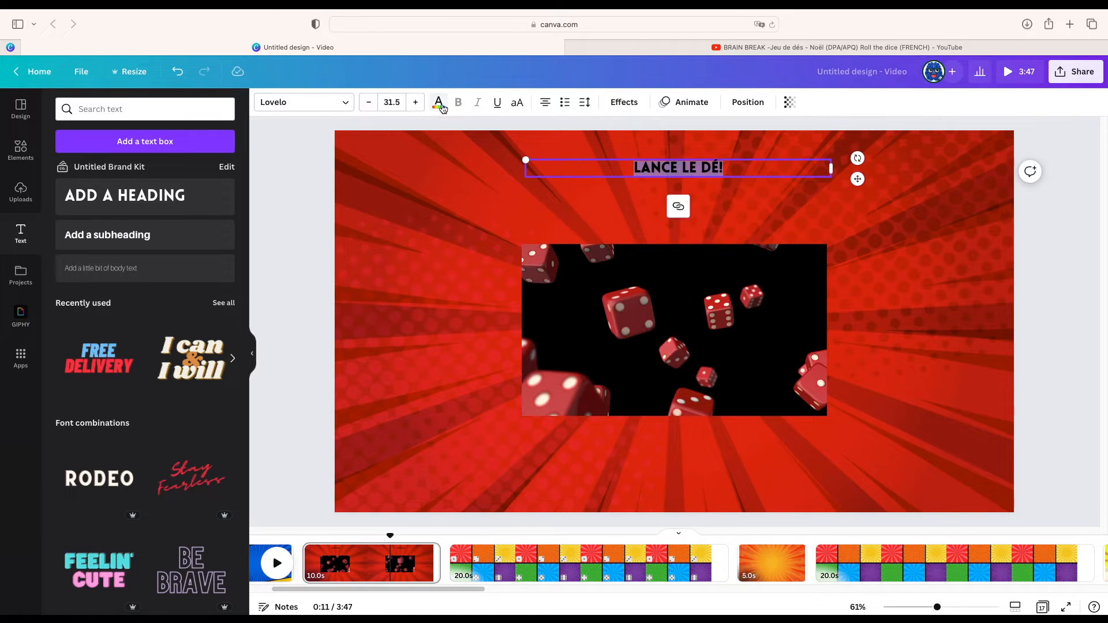
Step: Colour the "Lance le dé!" heading white, set its size to 120, and widen its box so it fits on one line
{"action": "left_click", "coordinate": [439, 103]}
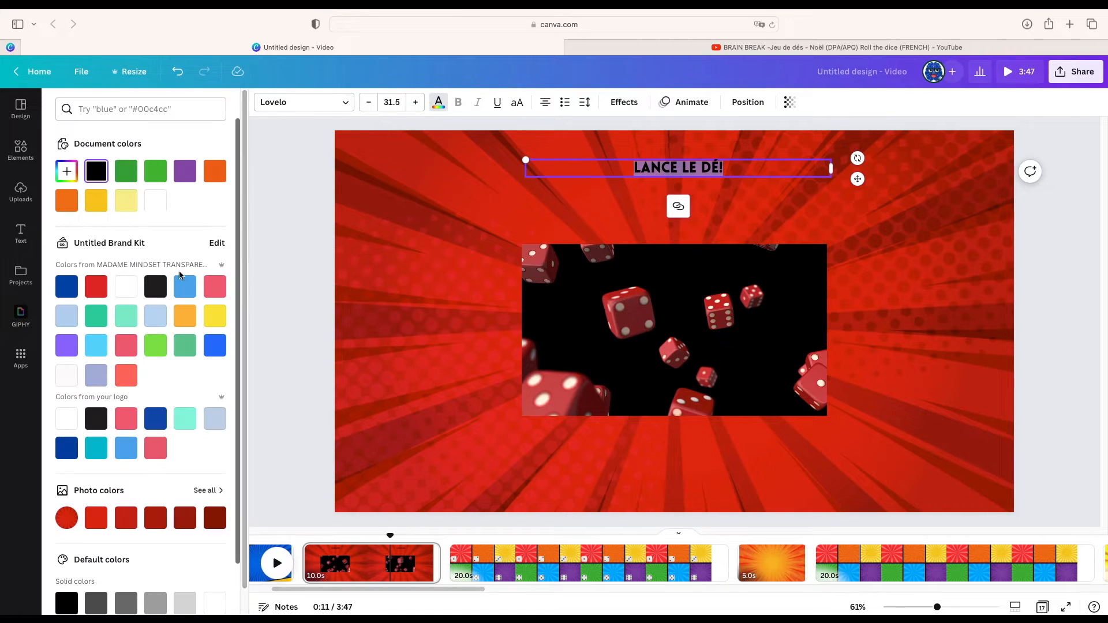
{"action": "left_click", "coordinate": [155, 201]}
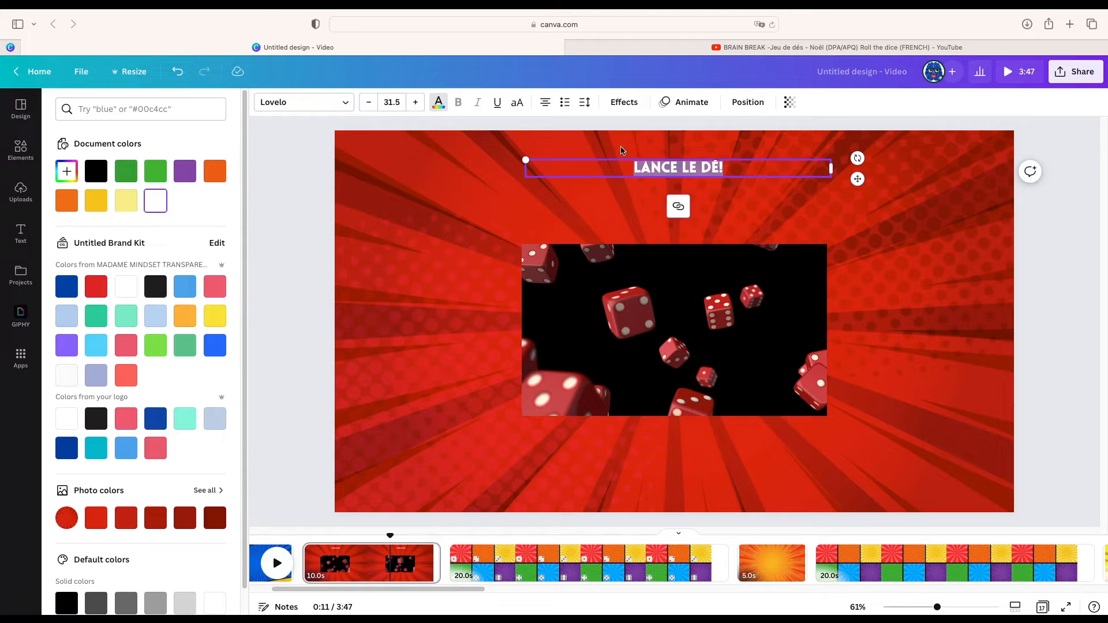
{"action": "left_click", "coordinate": [391, 102]}
{"action": "scroll", "coordinate": [419, 347], "scroll_direction": "down", "scroll_amount": 5}
{"action": "left_click", "coordinate": [415, 404]}
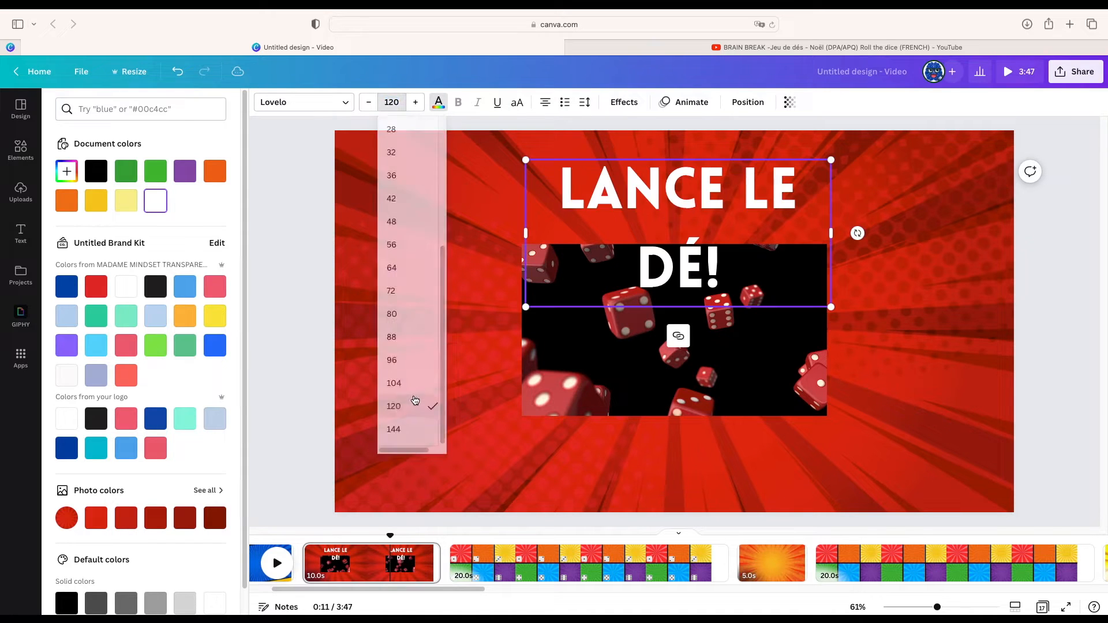
{"action": "left_click_drag", "start_coordinate": [834, 235], "coordinate": [850, 209]}
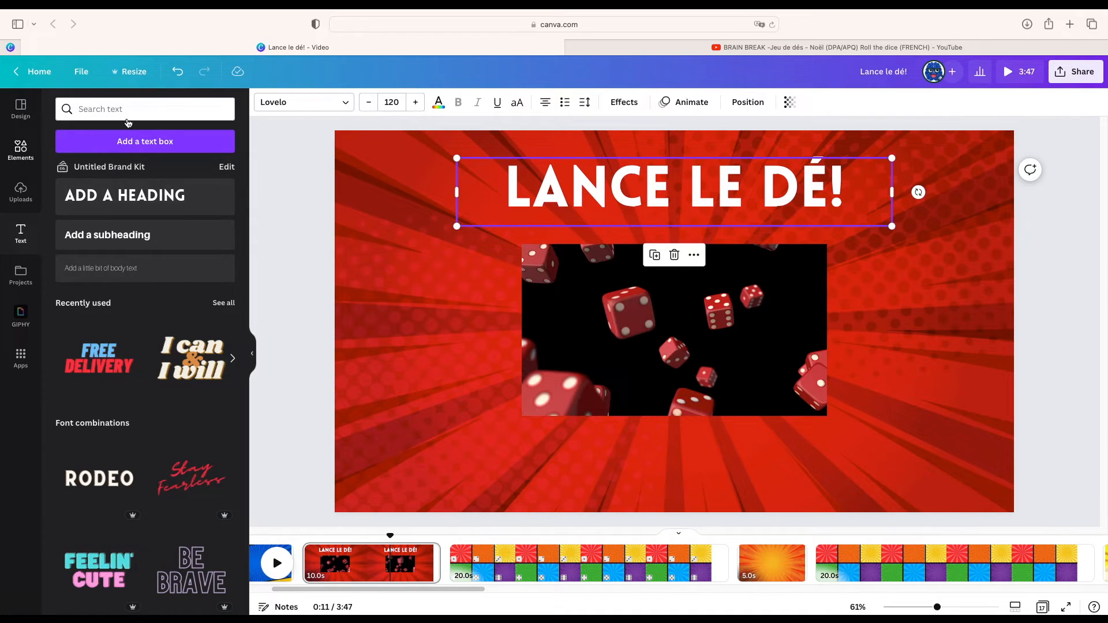
Step: Search the videos for "countdown" and insert a circular black-on-white countdown clip below the dice clip
{"action": "left_click", "coordinate": [21, 149]}
{"action": "left_click", "coordinate": [133, 109]}
{"action": "type", "text": "countdown"}
{"action": "key", "text": "Return"}
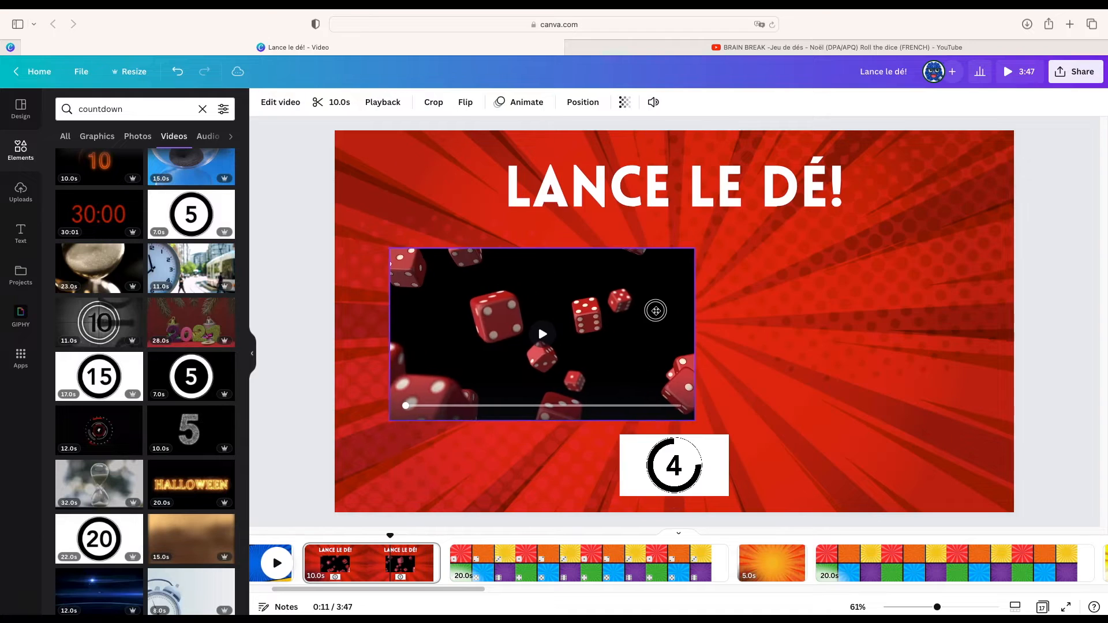
Step: Arrange the dice clip enlarged on the left half of the red page with the enlarged countdown clip beside it
{"action": "left_click_drag", "start_coordinate": [656, 311], "coordinate": [630, 312]}
{"action": "left_click", "coordinate": [717, 442]}
{"action": "left_click_drag", "start_coordinate": [717, 443], "coordinate": [916, 330]}
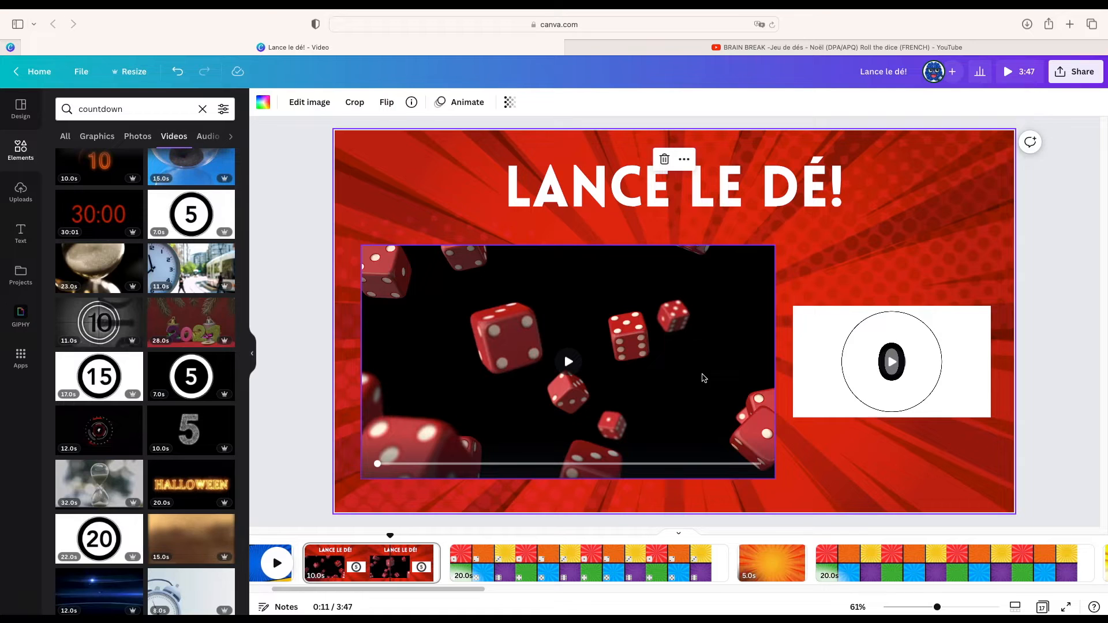
Step: Copy the countdown clip from the red page onto the orange, yellow, green and blue roll pages
{"action": "left_click", "coordinate": [849, 329]}
{"action": "left_click", "coordinate": [913, 279]}
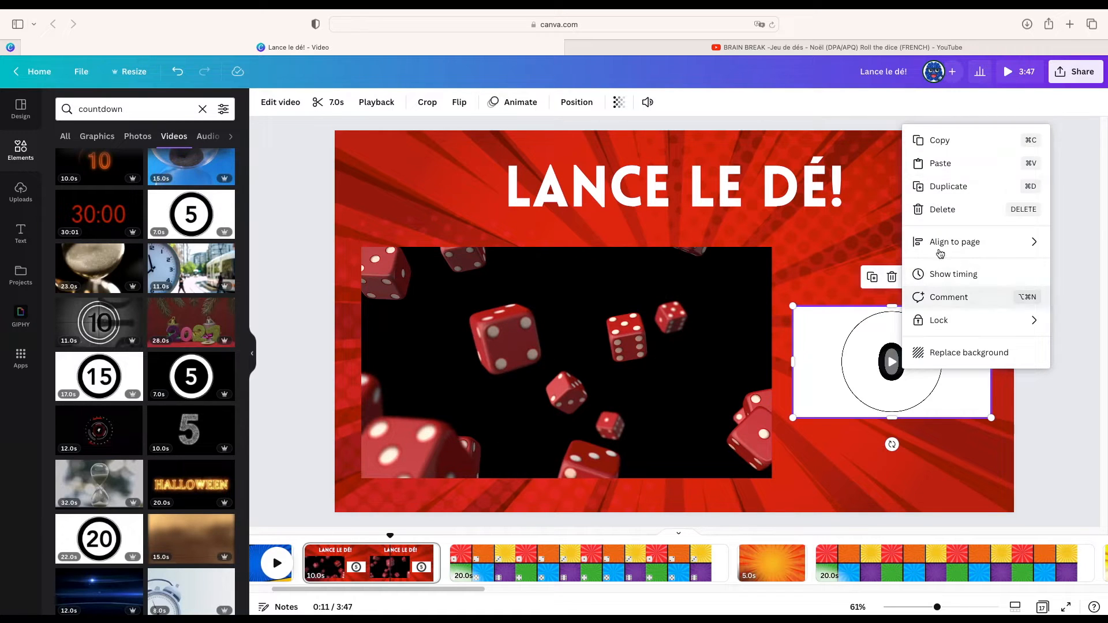
{"action": "left_click", "coordinate": [782, 564]}
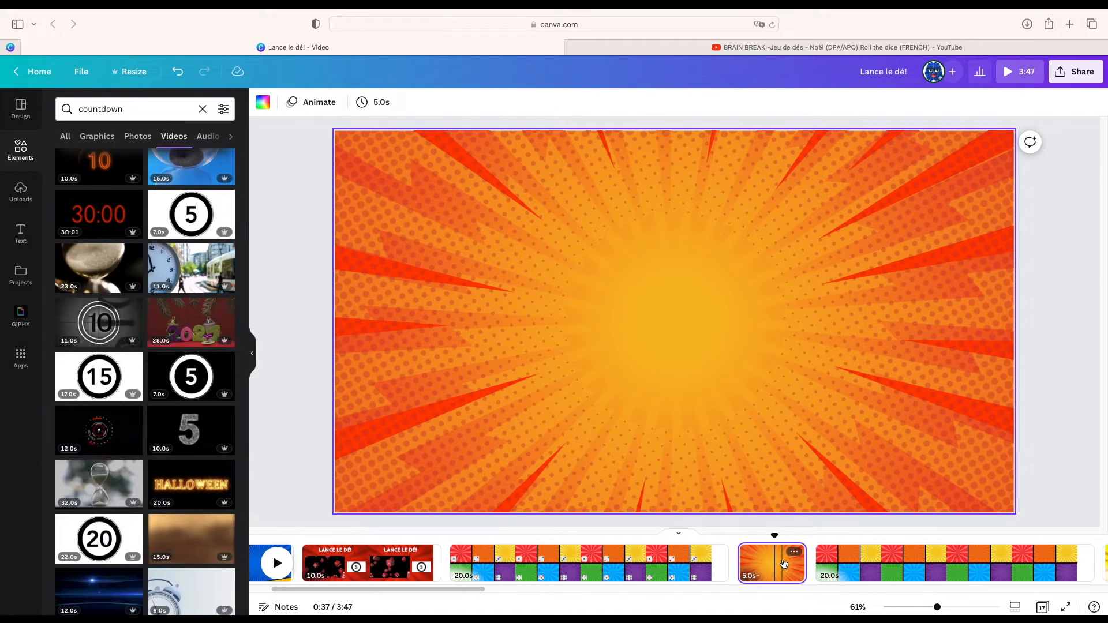
{"action": "key", "text": "super+v"}
{"action": "scroll", "coordinate": [865, 572], "scroll_direction": "right", "scroll_amount": 10}
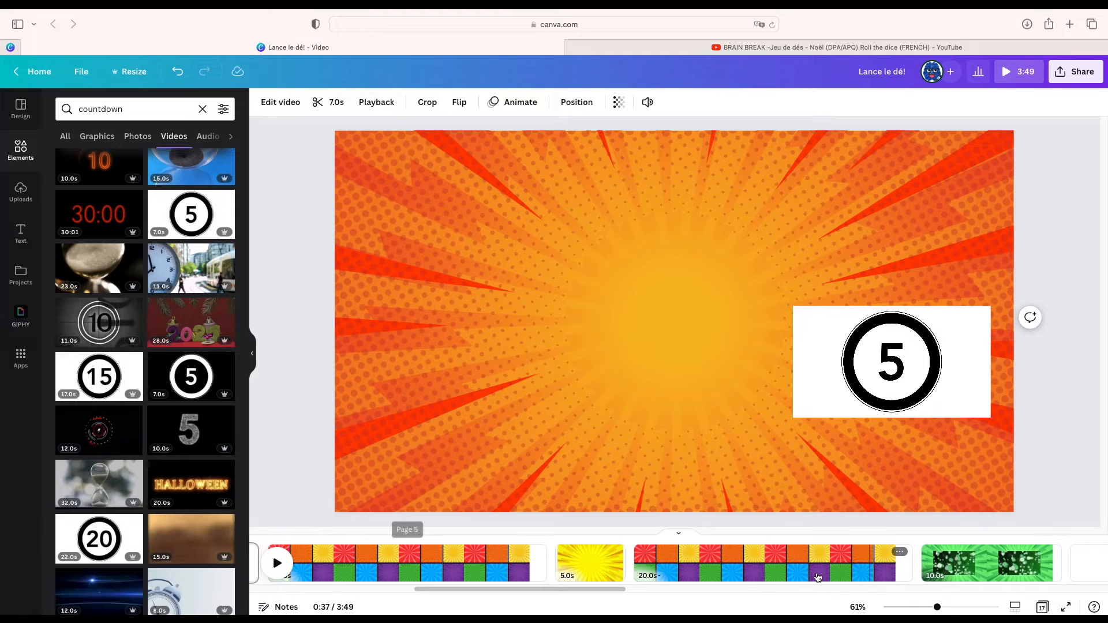
{"action": "left_click", "coordinate": [600, 562]}
{"action": "key", "text": "super+v"}
{"action": "scroll", "coordinate": [791, 562], "scroll_direction": "right", "scroll_amount": 8}
{"action": "left_click", "coordinate": [528, 563]}
{"action": "key", "text": "super+v"}
{"action": "left_click", "coordinate": [961, 571]}
{"action": "key", "text": "super+v"}
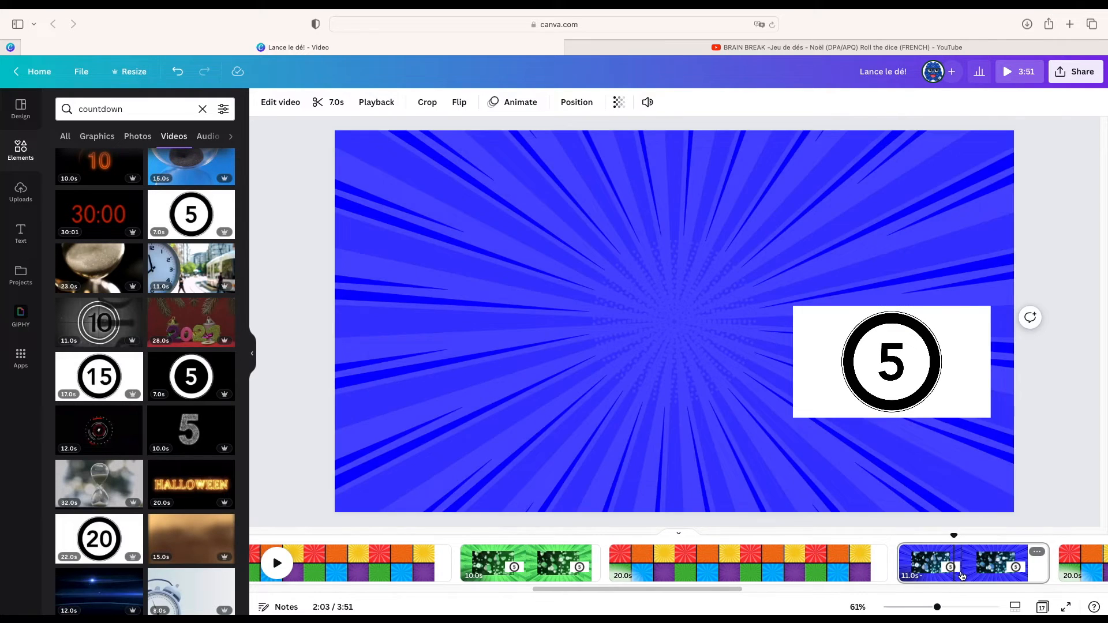
Step: Resize the dice clip on the red page to about 1,161 × 655
{"action": "scroll", "coordinate": [961, 562], "scroll_direction": "left", "scroll_amount": 15}
{"action": "left_click", "coordinate": [454, 563]}
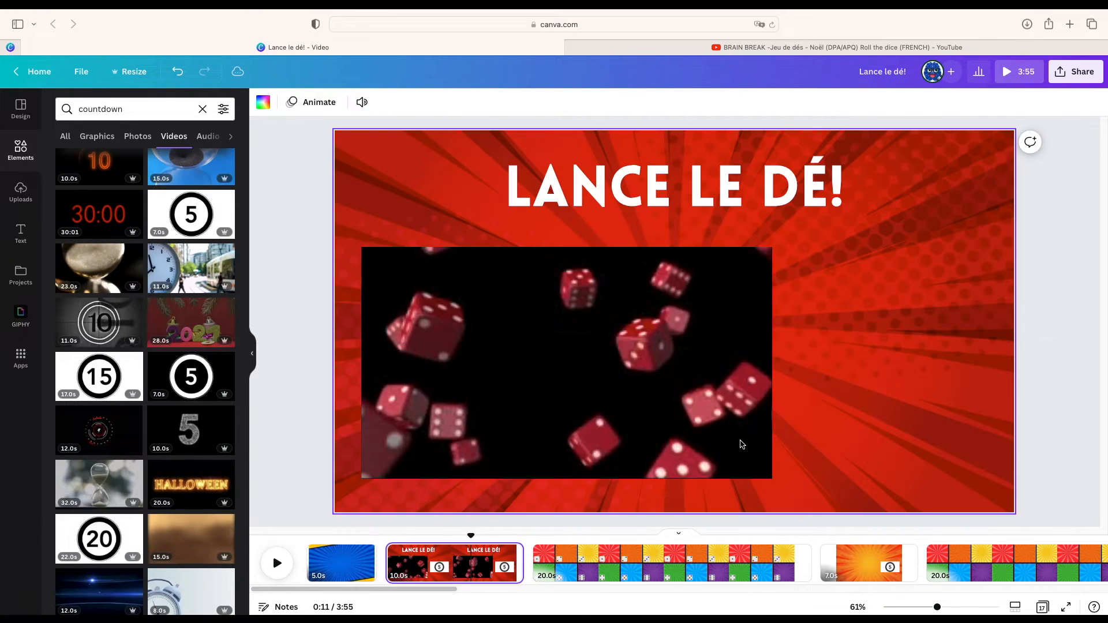
{"action": "left_click", "coordinate": [791, 205]}
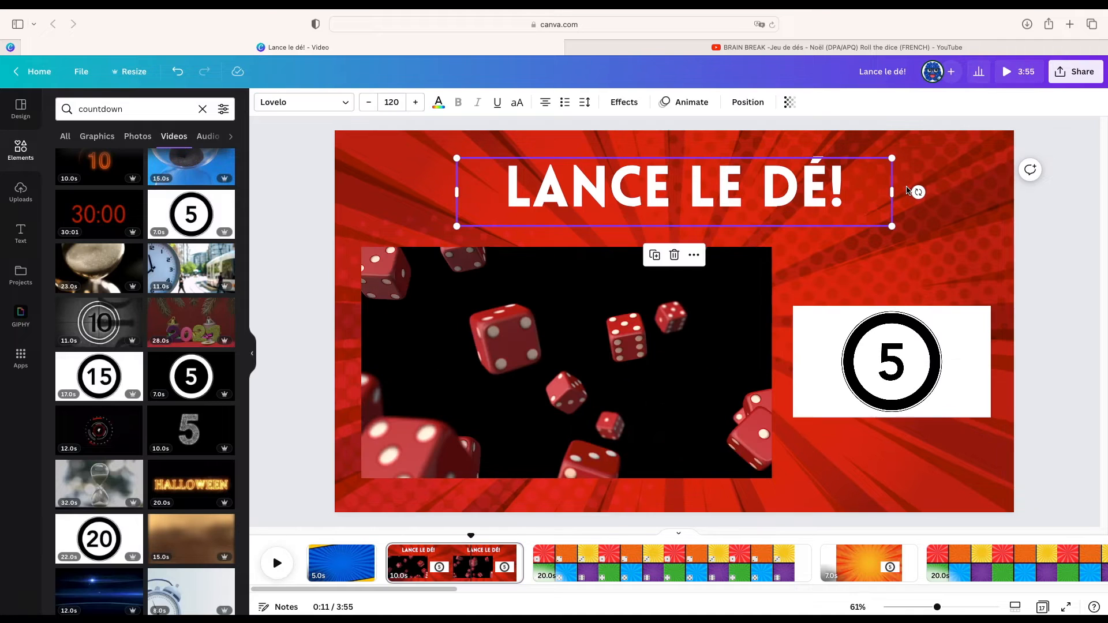
{"action": "left_click", "coordinate": [697, 261]}
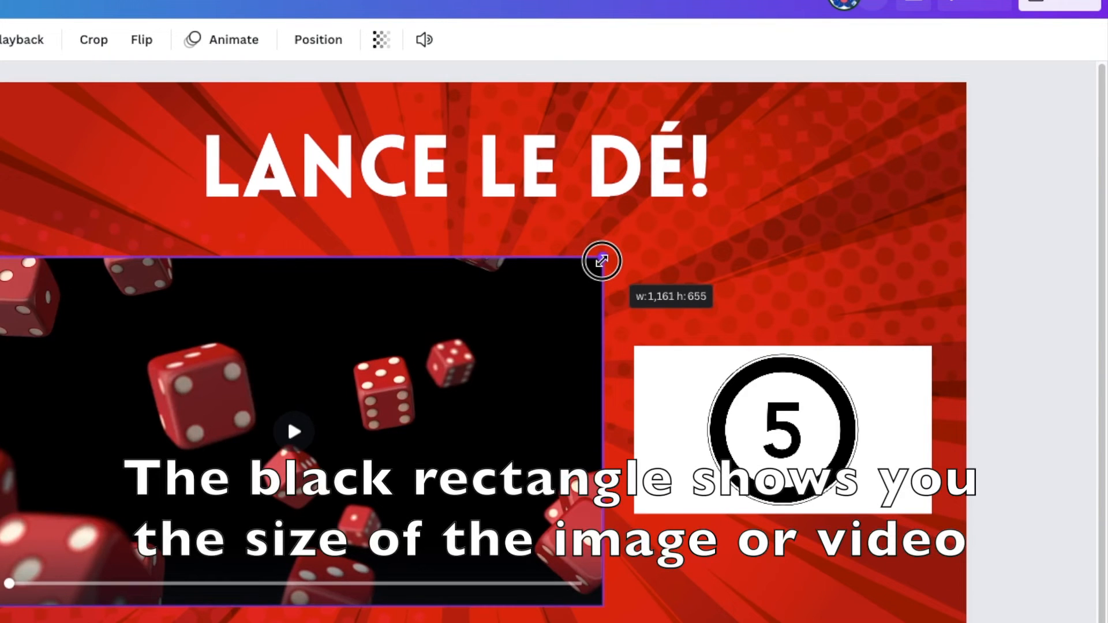
{"action": "left_click_drag", "start_coordinate": [602, 261], "coordinate": [601, 258]}
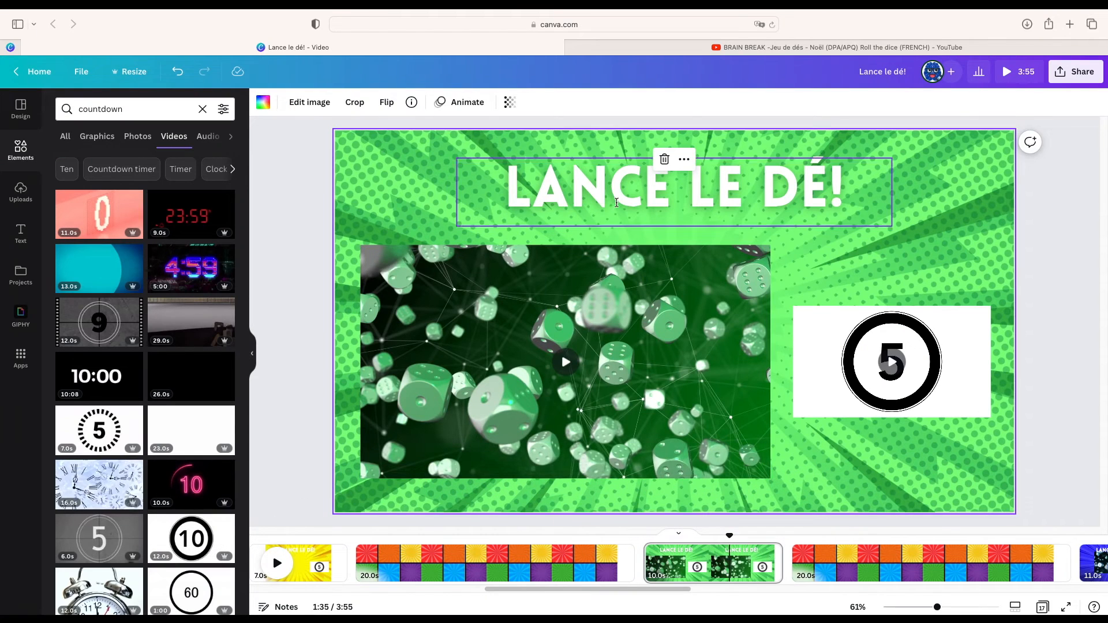
Step: Apply the Background text effect to the "Lance le dé!" heading on the green page
{"action": "double_click", "coordinate": [618, 201]}
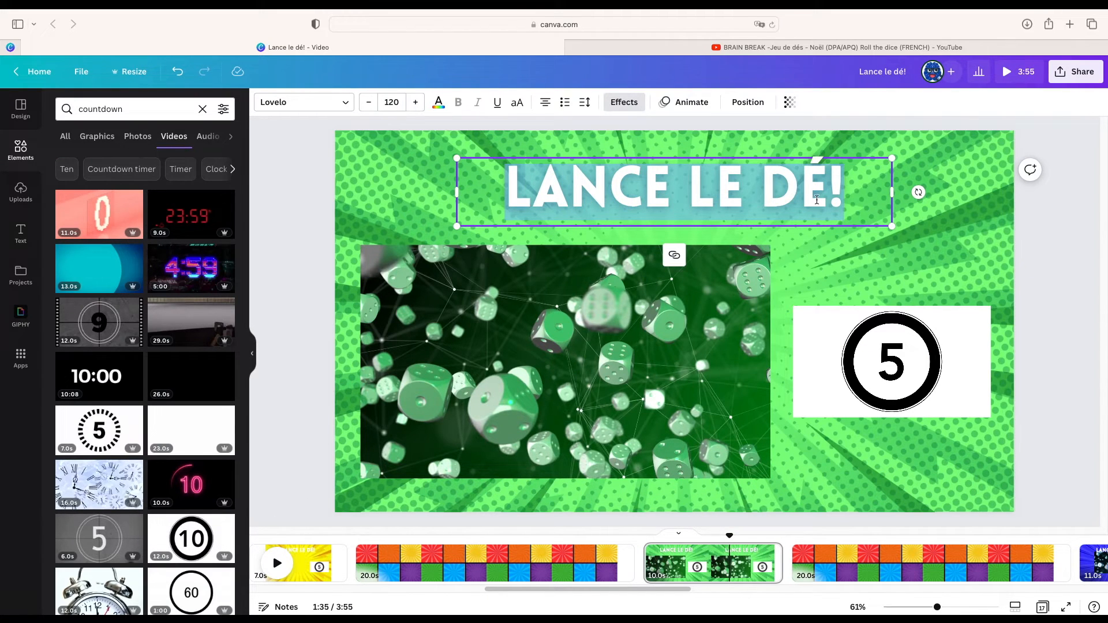
{"action": "left_click", "coordinate": [623, 104]}
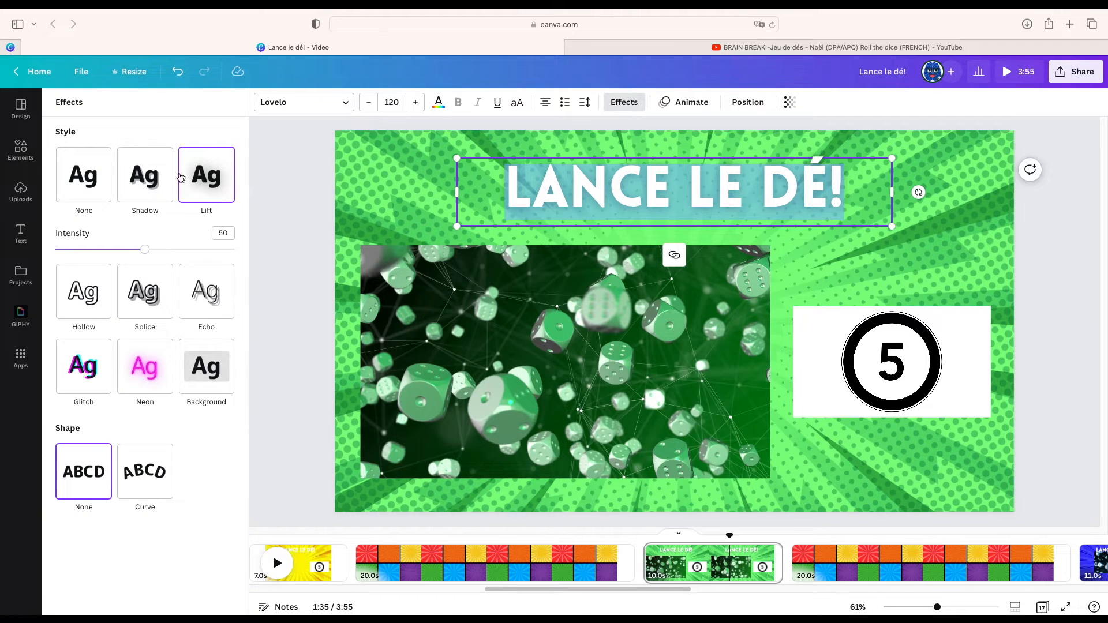
{"action": "left_click", "coordinate": [206, 367]}
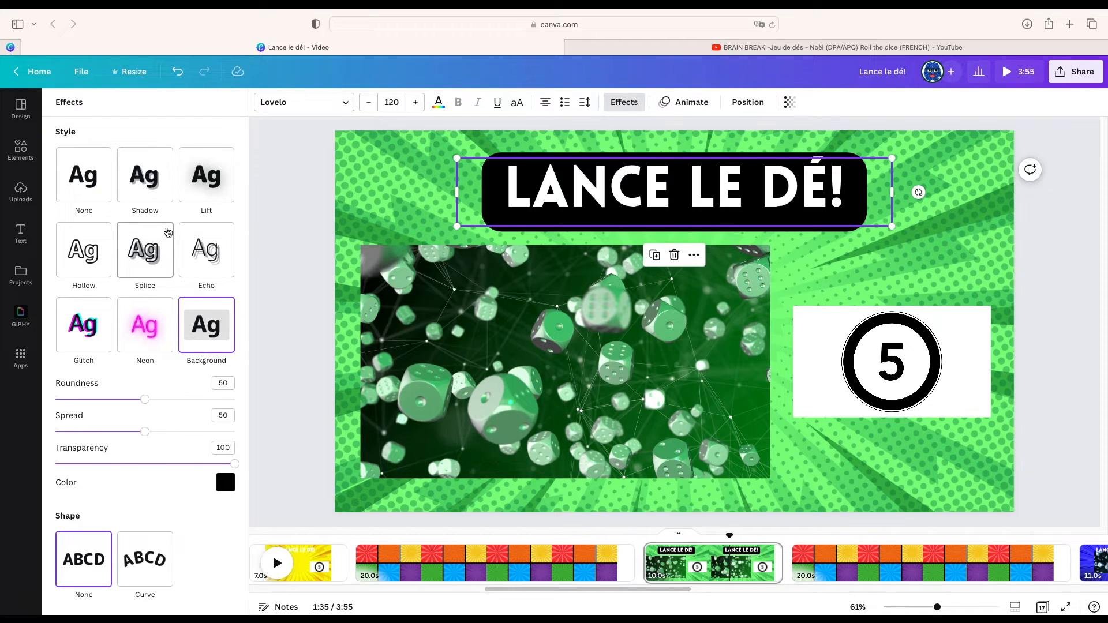
Step: Try the Lift, Shadow and Splice effects on the green page's heading, and return to the Background effect
{"action": "left_click", "coordinate": [217, 196]}
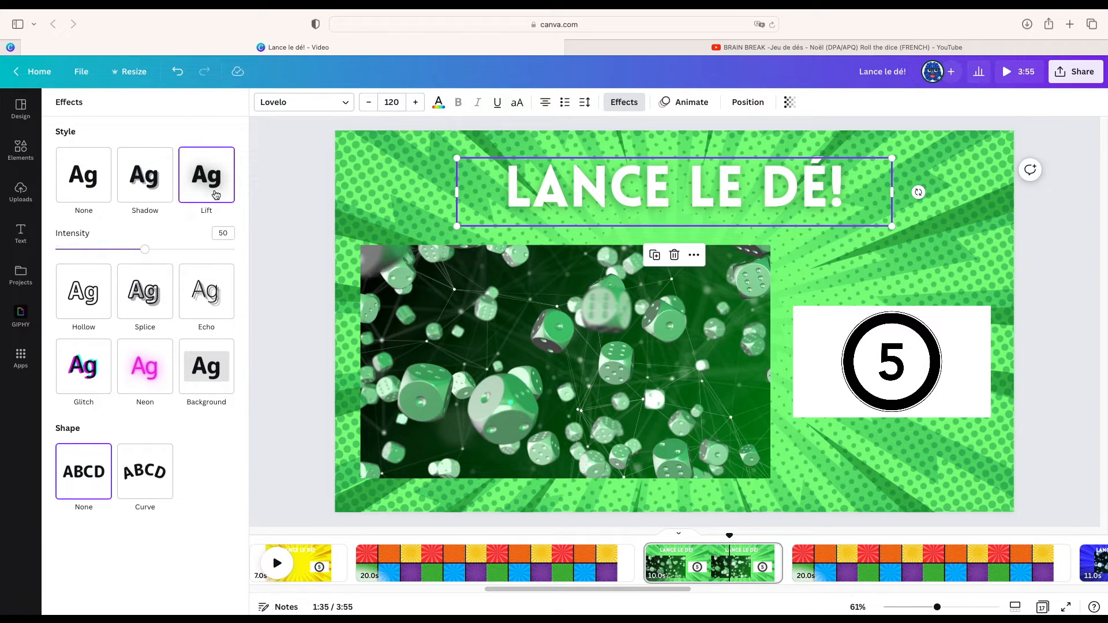
{"action": "left_click", "coordinate": [153, 190]}
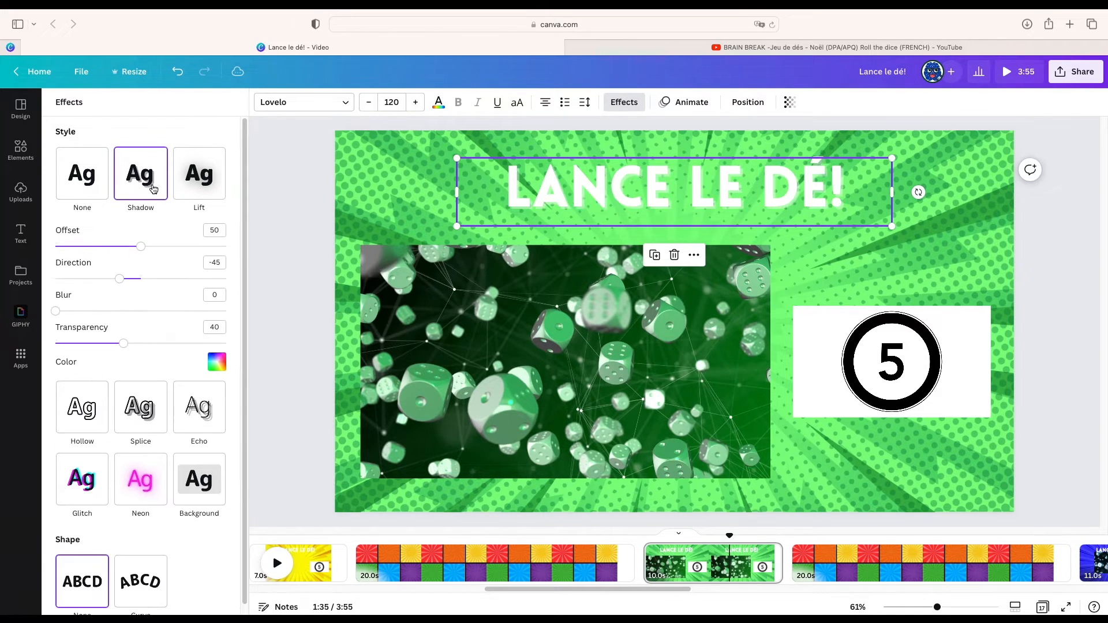
{"action": "left_click", "coordinate": [145, 421]}
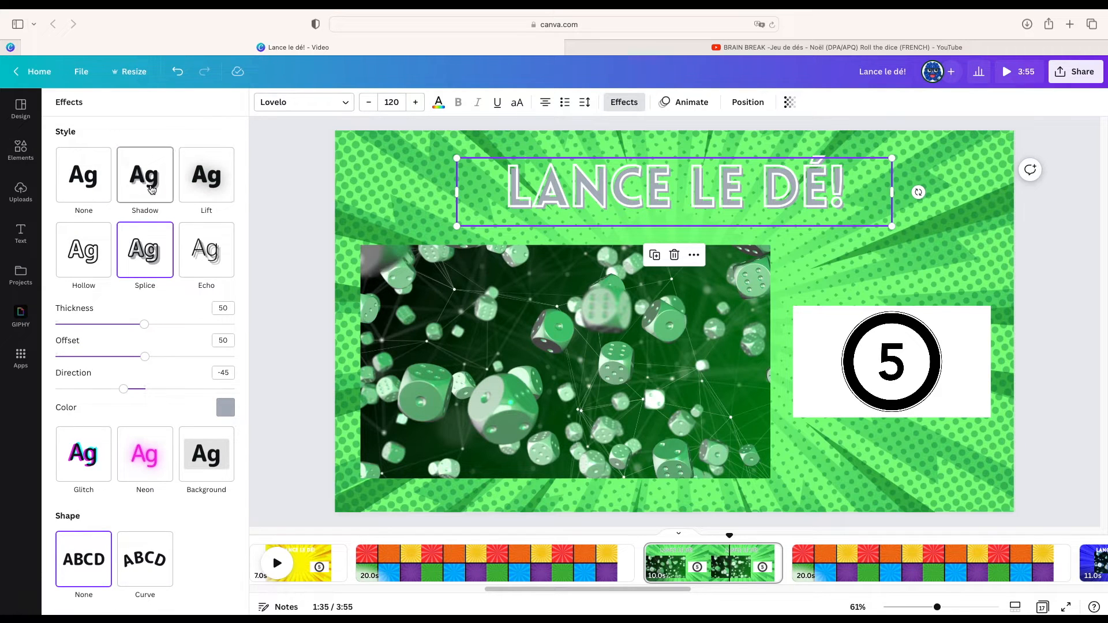
{"action": "left_click", "coordinate": [209, 189]}
{"action": "left_click", "coordinate": [206, 323]}
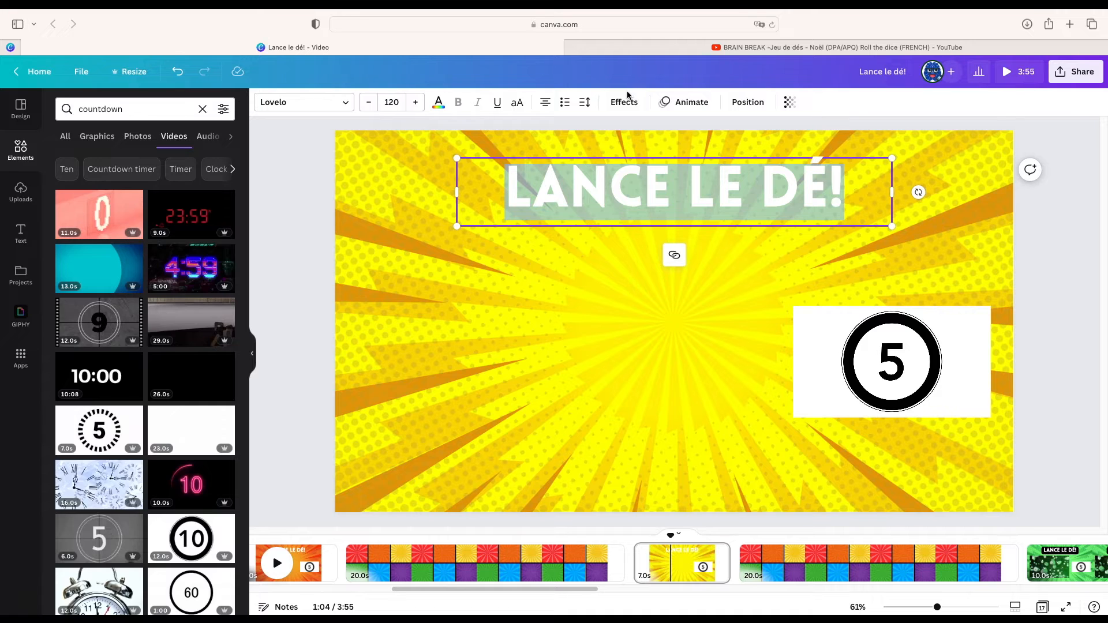
Step: Give the "Lance le dé!" headings on the yellow and orange pages the Background text effect
{"action": "left_click", "coordinate": [624, 97]}
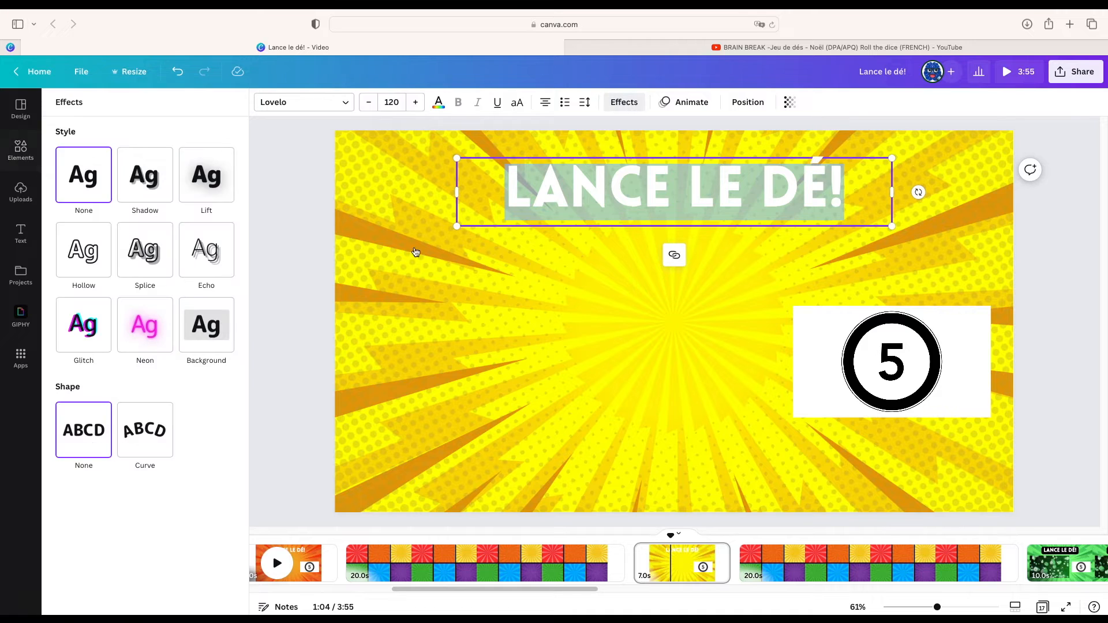
{"action": "left_click", "coordinate": [231, 303]}
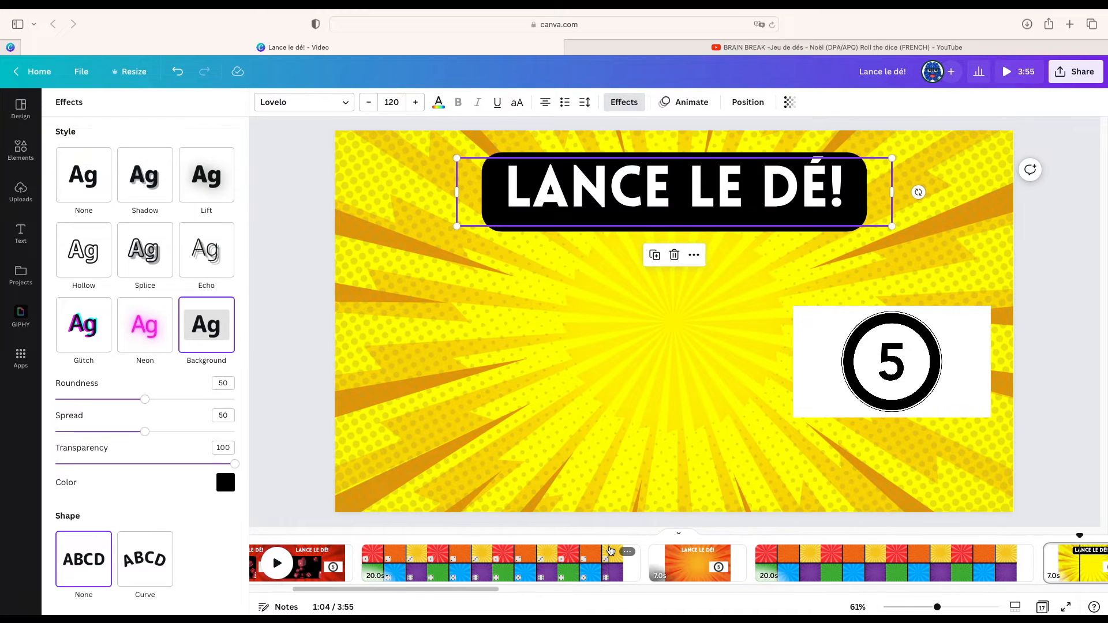
{"action": "left_click", "coordinate": [676, 559]}
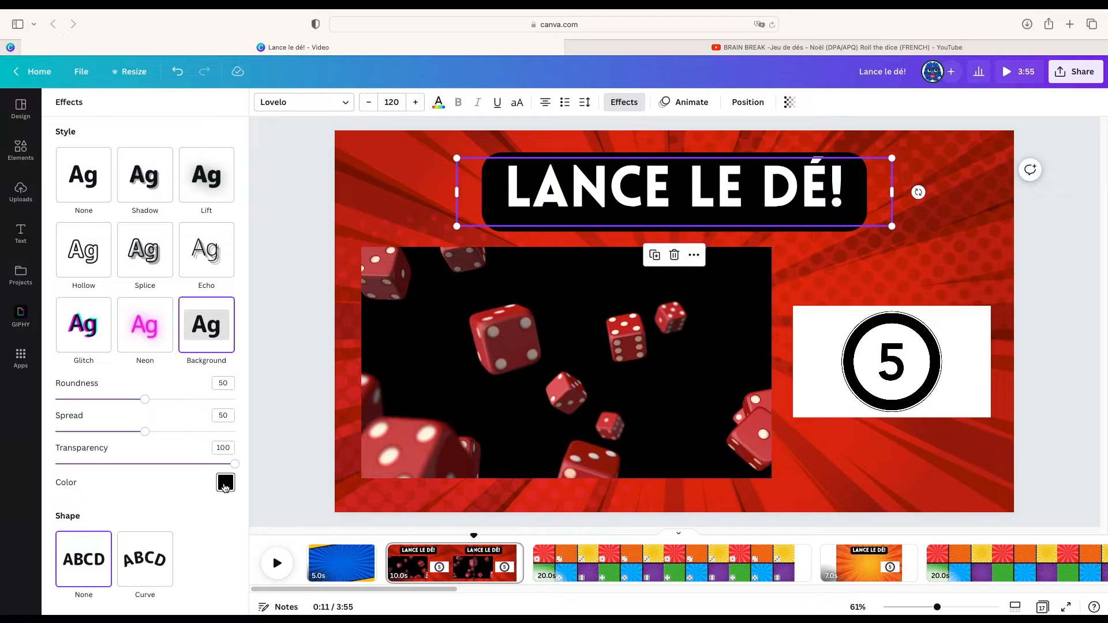
Step: Try purple as the heading's background colour on the red page, and set it back to black
{"action": "left_click", "coordinate": [225, 484]}
{"action": "left_click", "coordinate": [186, 292]}
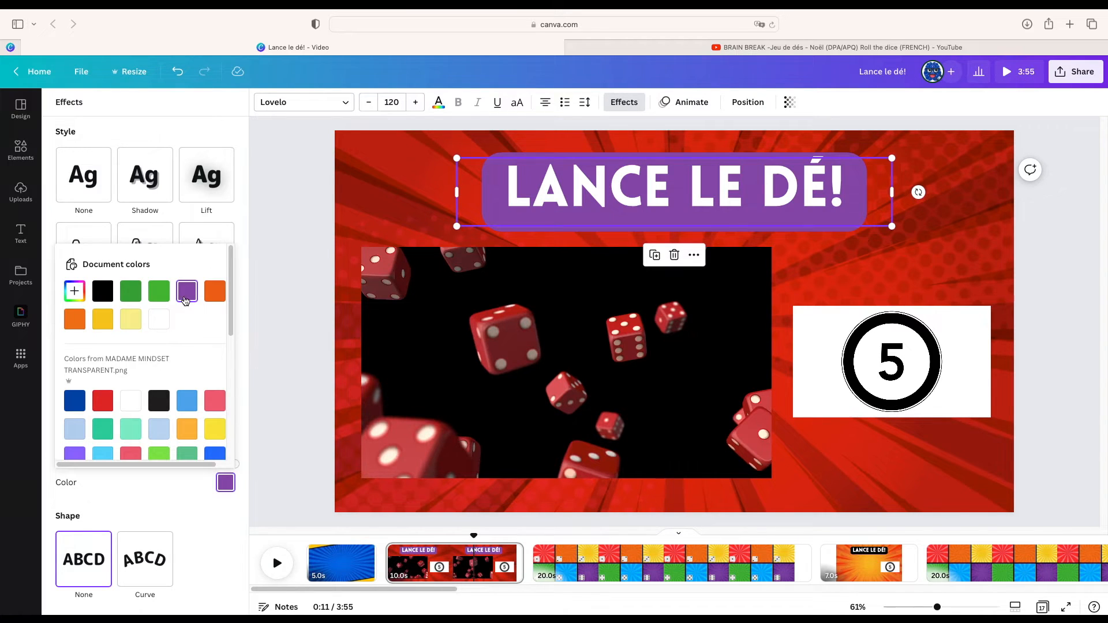
{"action": "left_click", "coordinate": [102, 291]}
Step: Shrink the dice clip on the purple page and align it beside the countdown clip, below the heading
{"action": "scroll", "coordinate": [849, 571], "scroll_direction": "right", "scroll_amount": 10}
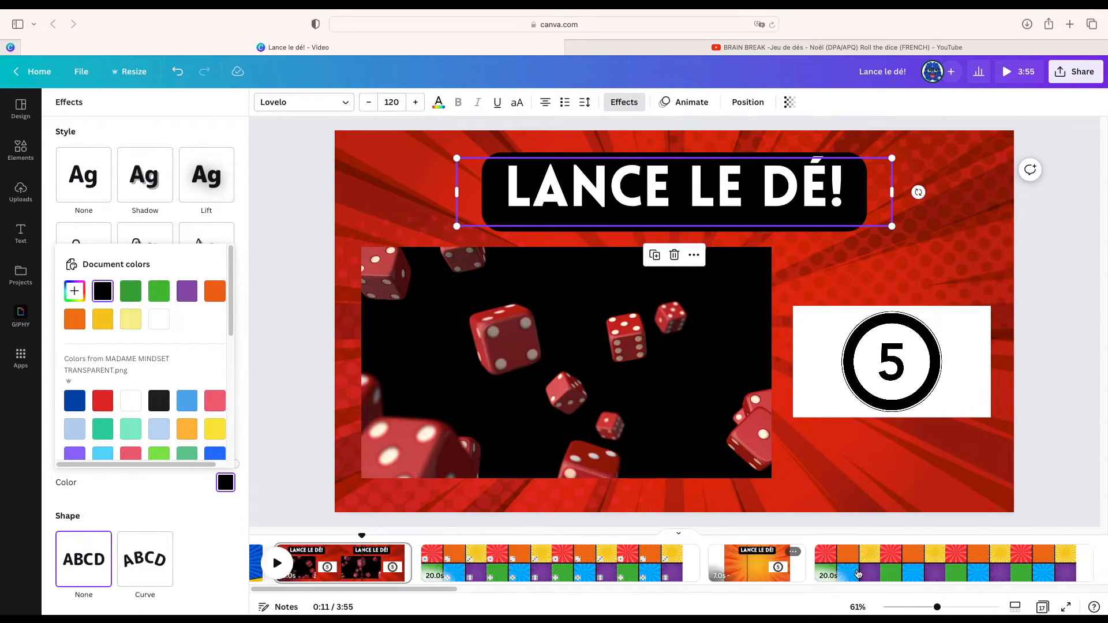
{"action": "scroll", "coordinate": [848, 572], "scroll_direction": "right", "scroll_amount": 10}
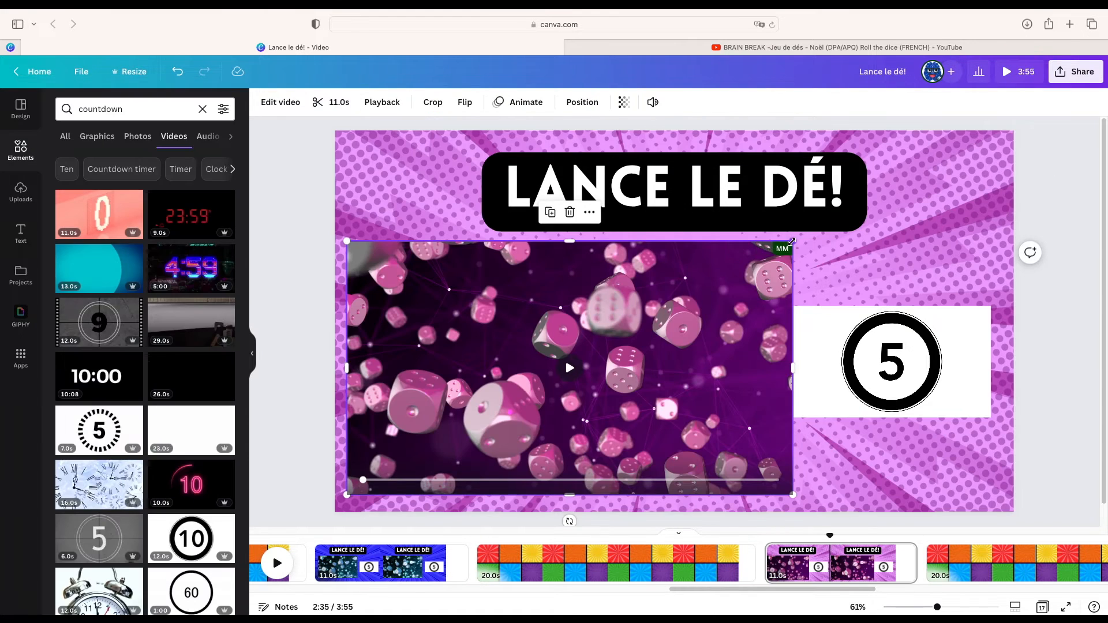
{"action": "left_click_drag", "start_coordinate": [781, 249], "coordinate": [773, 254]}
{"action": "left_click_drag", "start_coordinate": [704, 307], "coordinate": [701, 303]}
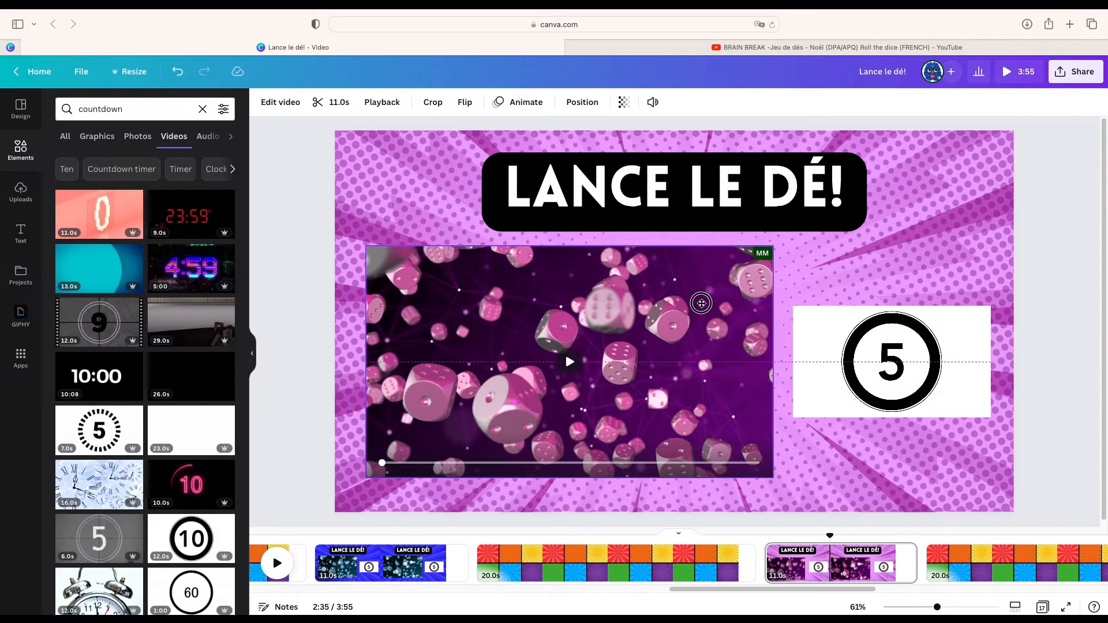
Step: Apply the Background text effect to the "Lance le dé!" heading on the pink page
{"action": "scroll", "coordinate": [836, 561], "scroll_direction": "right", "scroll_amount": 5}
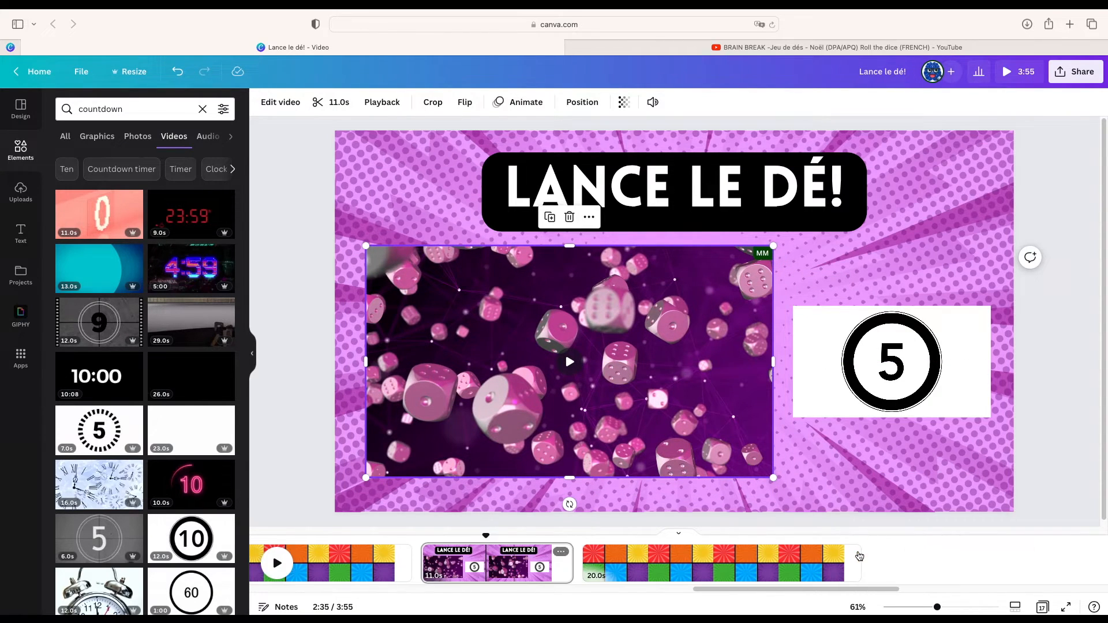
{"action": "left_click", "coordinate": [883, 549]}
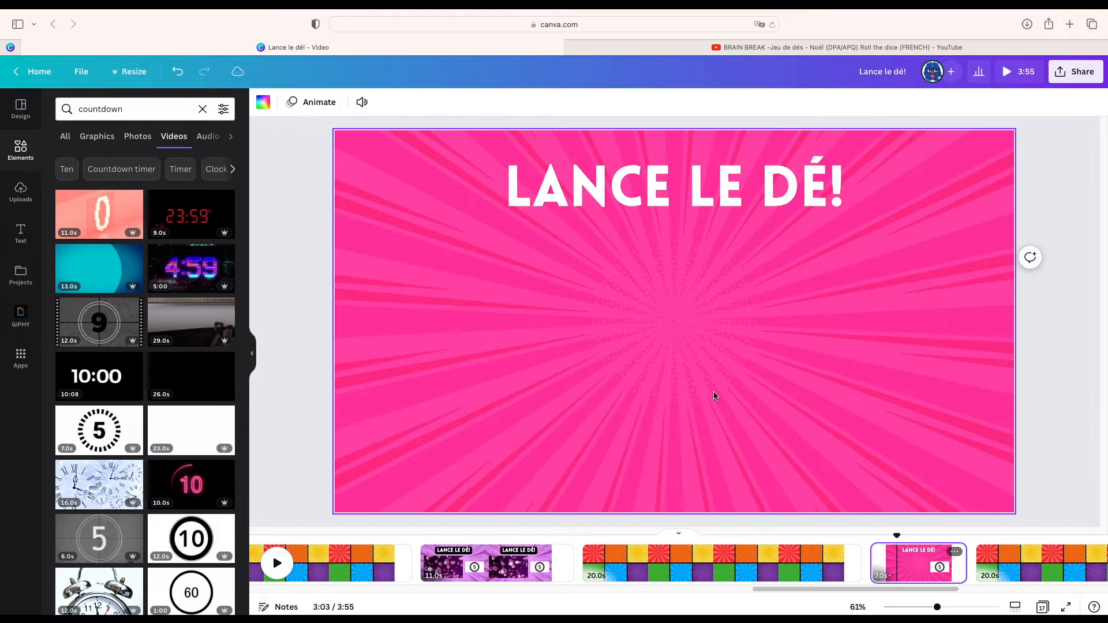
{"action": "left_click", "coordinate": [669, 189]}
{"action": "triple_click", "coordinate": [668, 189]}
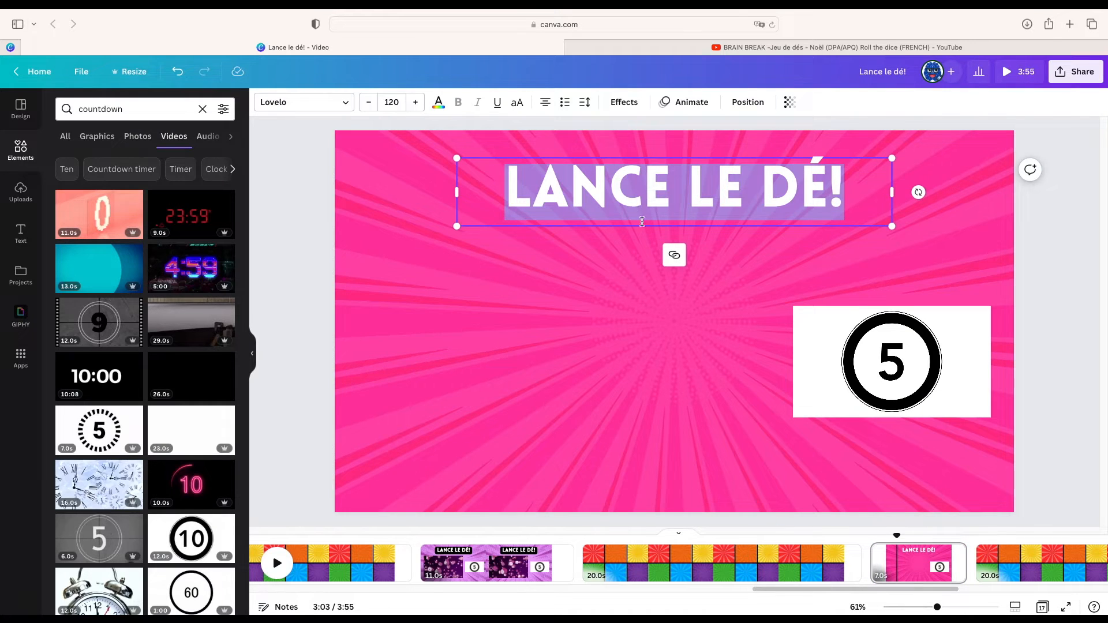
{"action": "left_click", "coordinate": [623, 103]}
{"action": "left_click", "coordinate": [206, 325]}
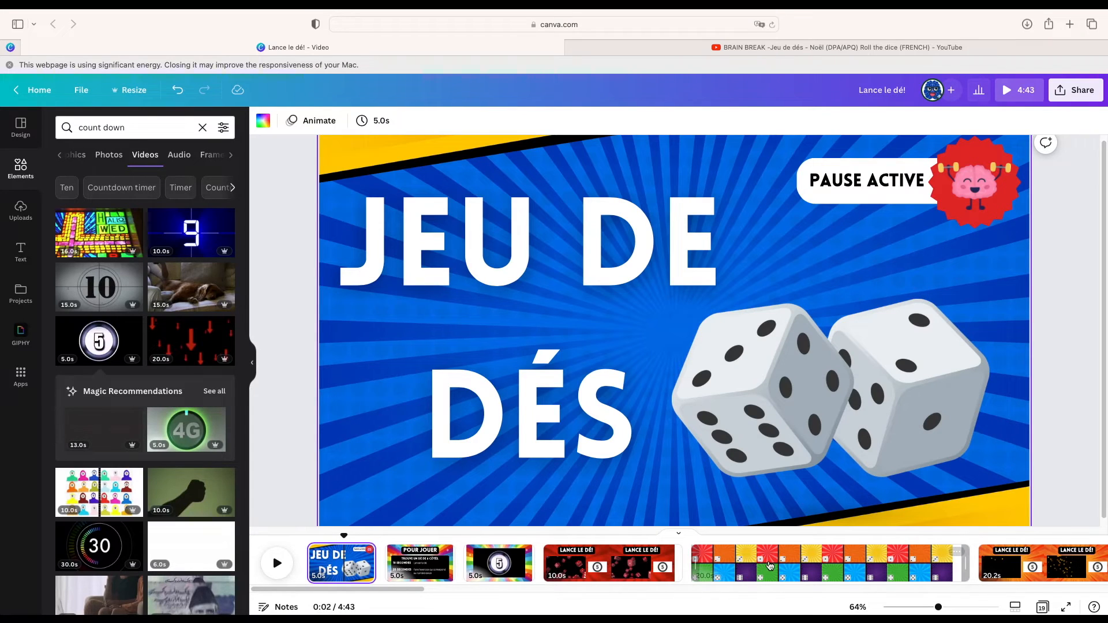
Step: Open the first six-square exercise page and search the graphics for "dance"
{"action": "left_click", "coordinate": [777, 564]}
{"action": "scroll", "coordinate": [537, 562], "scroll_direction": "right", "scroll_amount": 5}
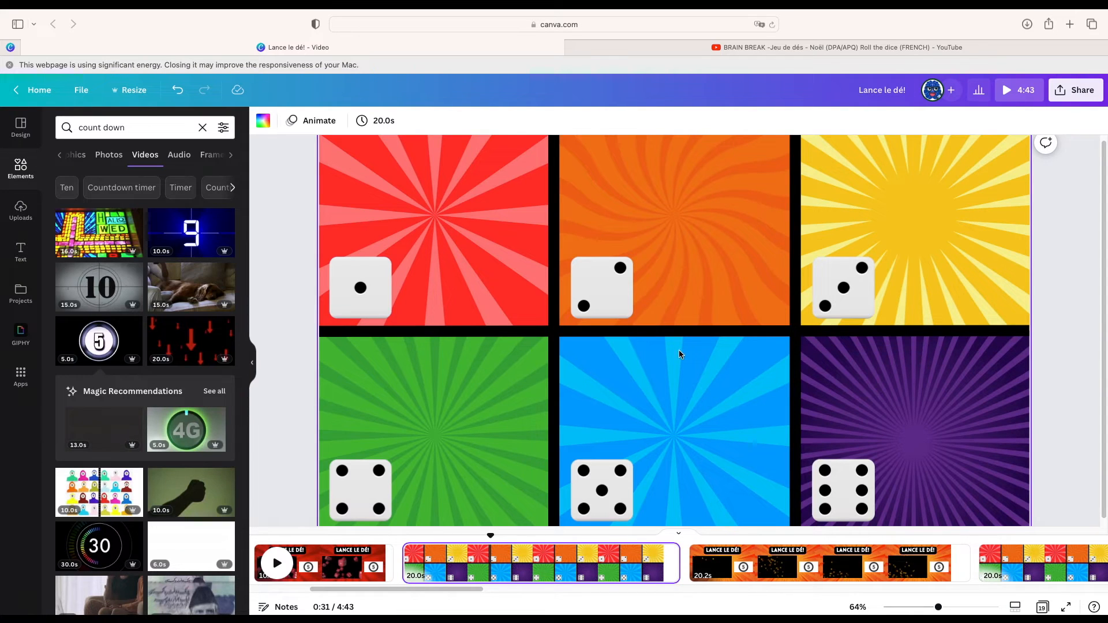
{"action": "scroll", "coordinate": [680, 355], "scroll_direction": "up", "scroll_amount": 1}
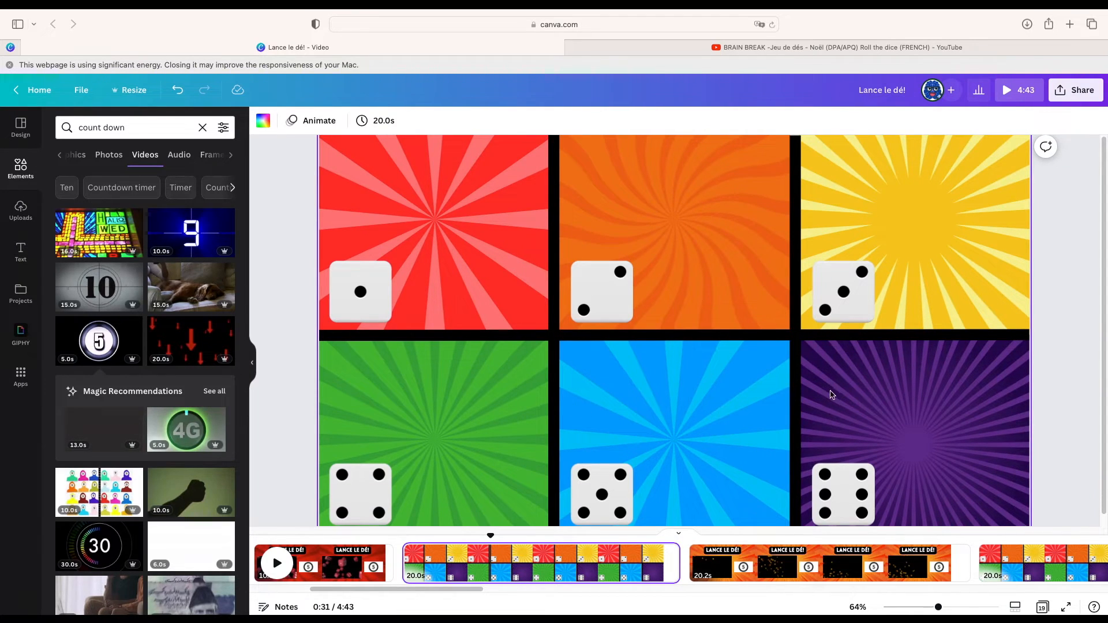
{"action": "left_click_drag", "start_coordinate": [938, 607], "coordinate": [932, 607]}
{"action": "left_click", "coordinate": [136, 128]}
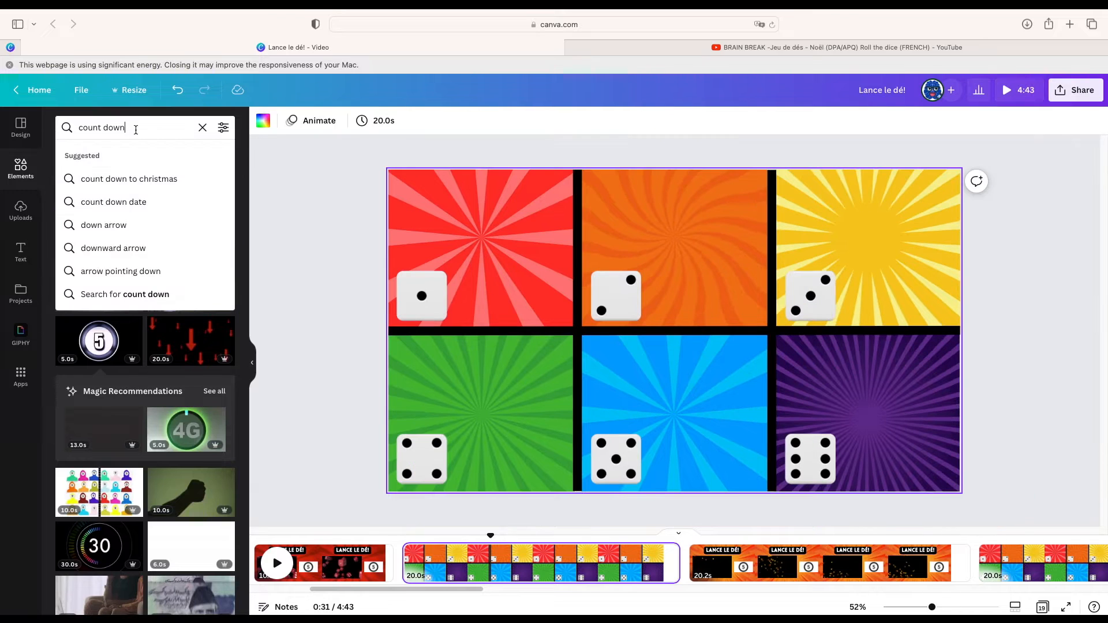
{"action": "left_click_drag", "start_coordinate": [136, 128], "coordinate": [37, 112]}
{"action": "type", "text": "dance"}
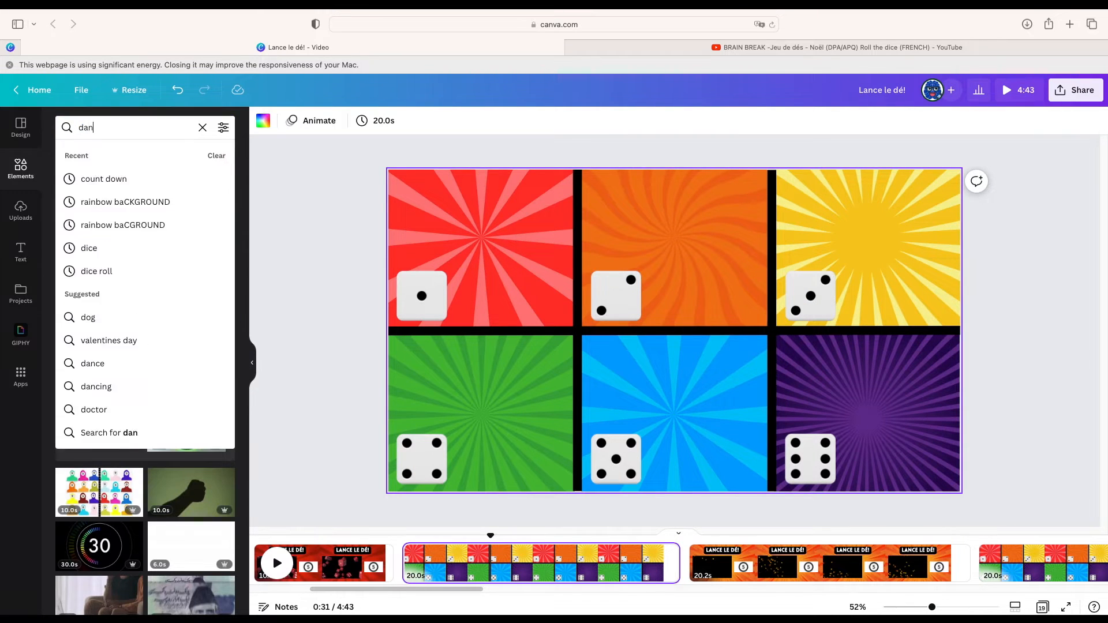
{"action": "key", "text": "Return"}
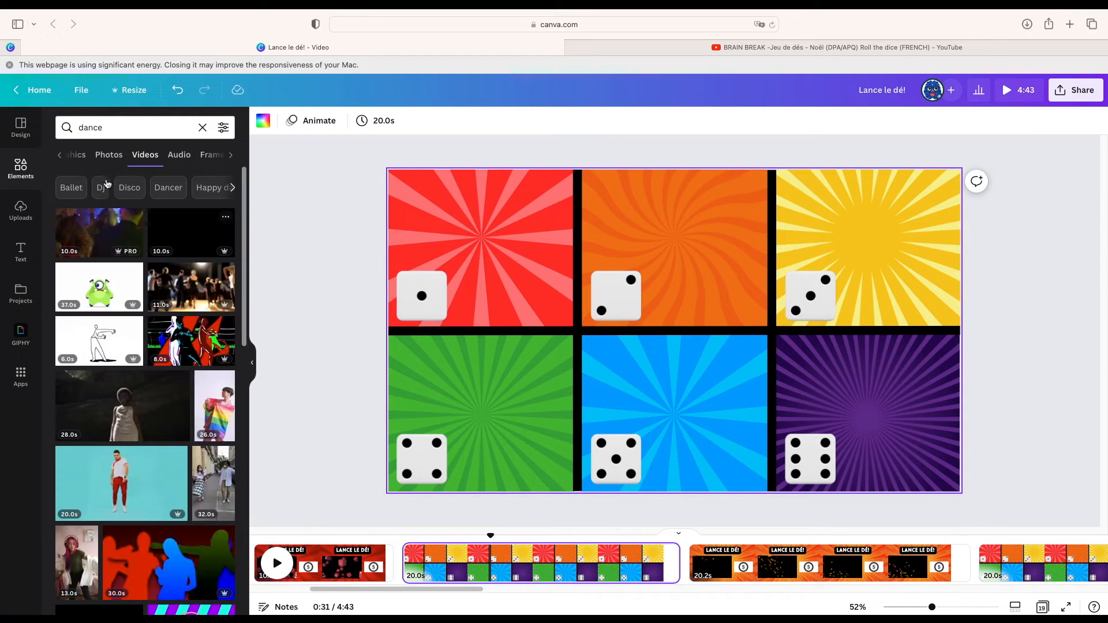
{"action": "left_click", "coordinate": [59, 154]}
{"action": "left_click", "coordinate": [97, 155]}
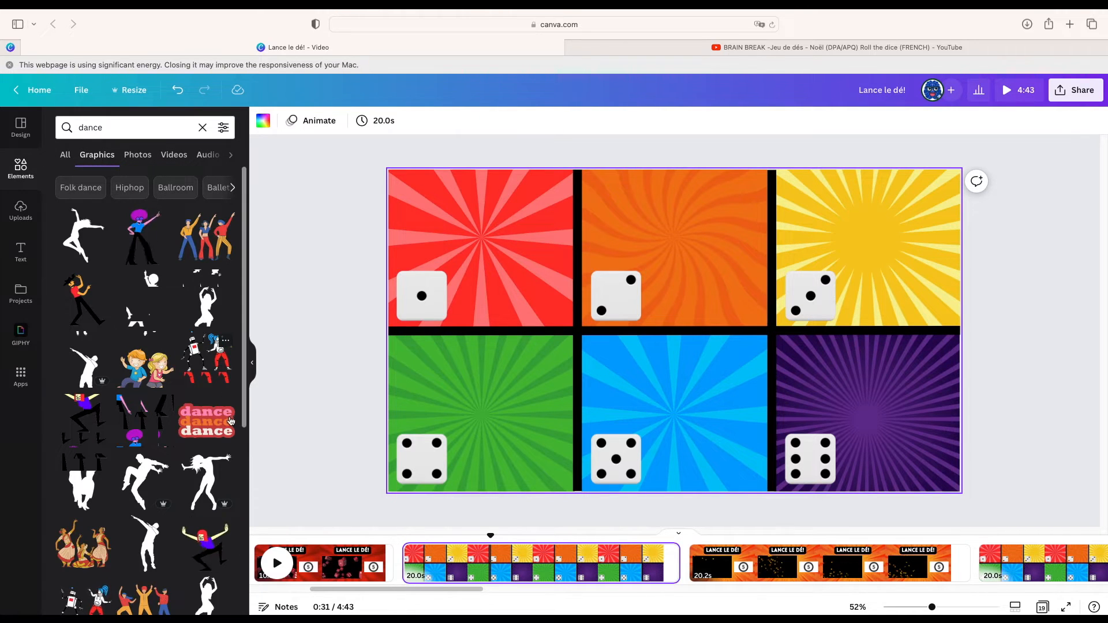
Step: Place dancer stickers on the grid: the afro dancer in the yellow square, the green-shirted one in blue and the purple-shirted one in green
{"action": "left_click", "coordinate": [143, 239]}
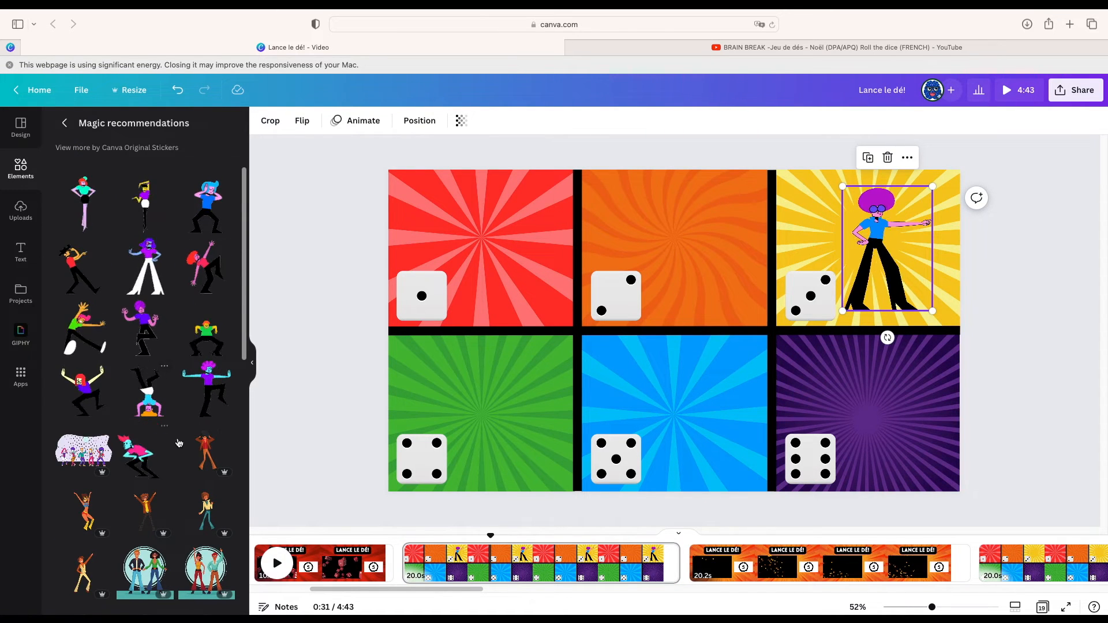
{"action": "left_click_drag", "start_coordinate": [206, 332], "coordinate": [680, 398]}
{"action": "left_click_drag", "start_coordinate": [206, 478], "coordinate": [517, 383]}
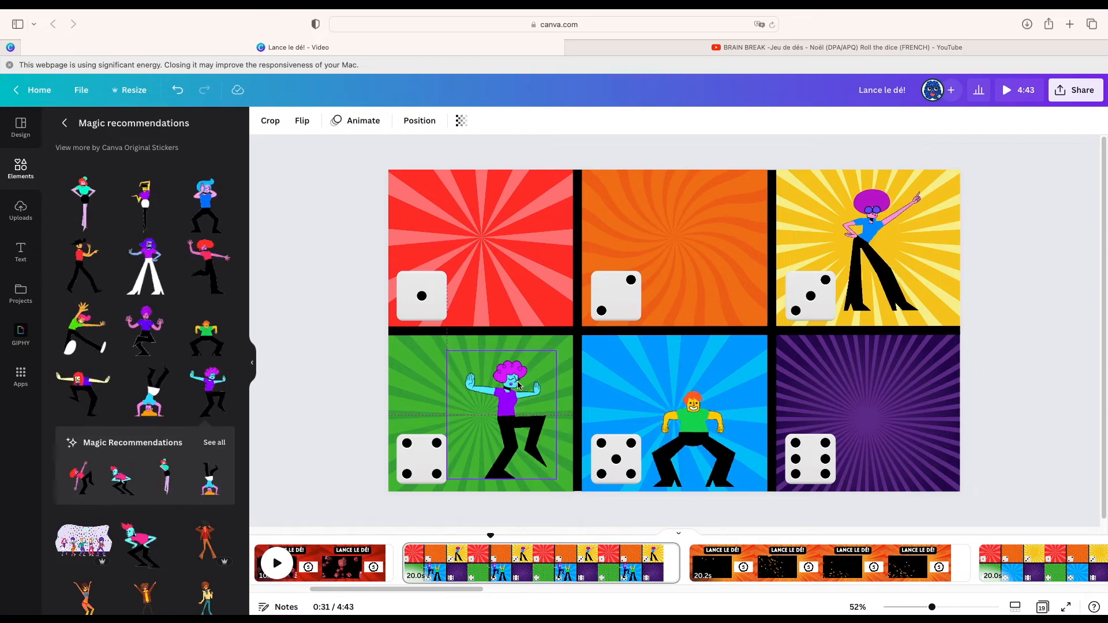
Step: Add the dancer sticker with the black hat, resize it and place it in the orange square
{"action": "left_click", "coordinate": [85, 268]}
{"action": "left_click_drag", "start_coordinate": [789, 202], "coordinate": [683, 327]}
{"action": "left_click_drag", "start_coordinate": [617, 380], "coordinate": [707, 219]}
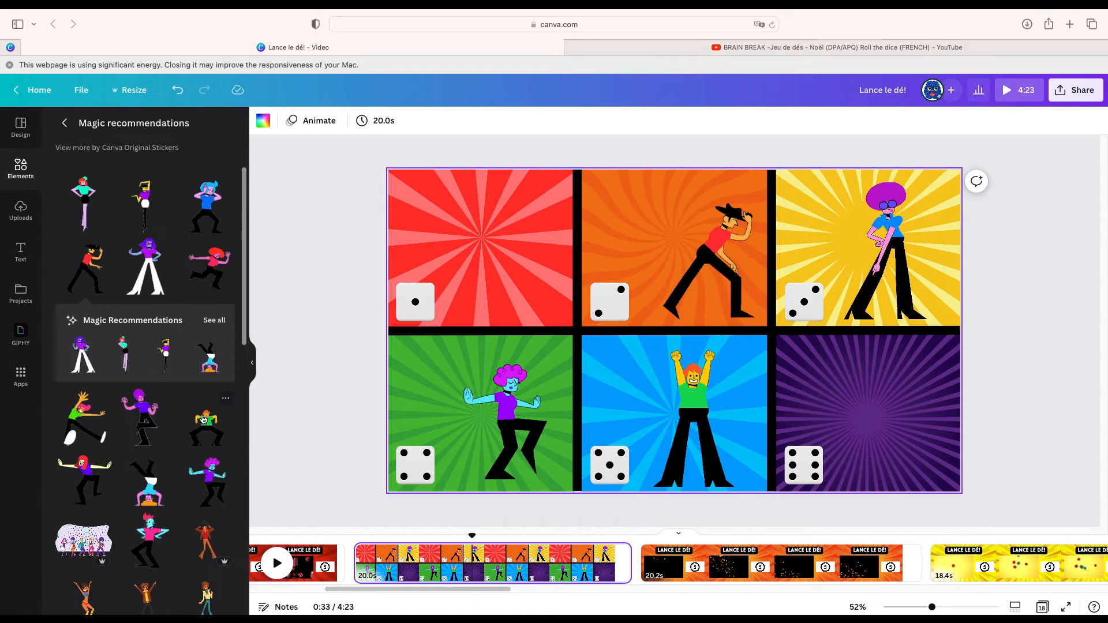
Step: Add the pink-haired dancer to the purple square and the white-trousered dancer to the red square, resizing both to fit
{"action": "left_click", "coordinate": [149, 540]}
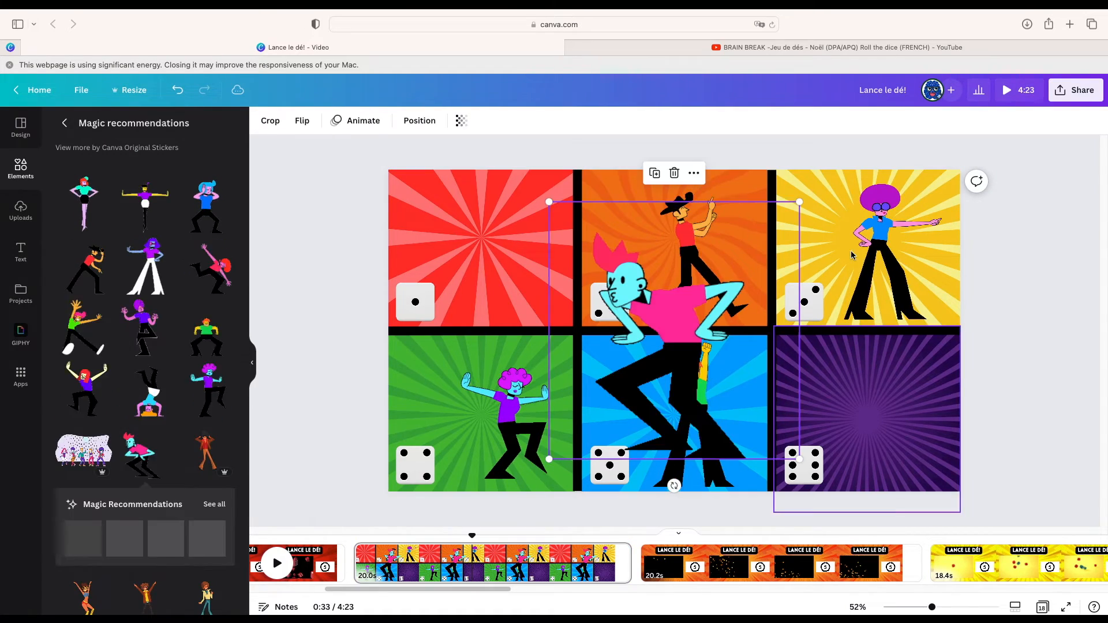
{"action": "left_click_drag", "start_coordinate": [681, 312], "coordinate": [822, 338]}
{"action": "left_click_drag", "start_coordinate": [690, 228], "coordinate": [816, 352]}
{"action": "left_click", "coordinate": [147, 267]}
{"action": "left_click_drag", "start_coordinate": [800, 203], "coordinate": [681, 346]}
{"action": "left_click_drag", "start_coordinate": [620, 392], "coordinate": [499, 254]}
Step: Duplicate the completed dance grid for the following round, and replace the blank grid after the yellow roll page with another copy
{"action": "left_click", "coordinate": [618, 555]}
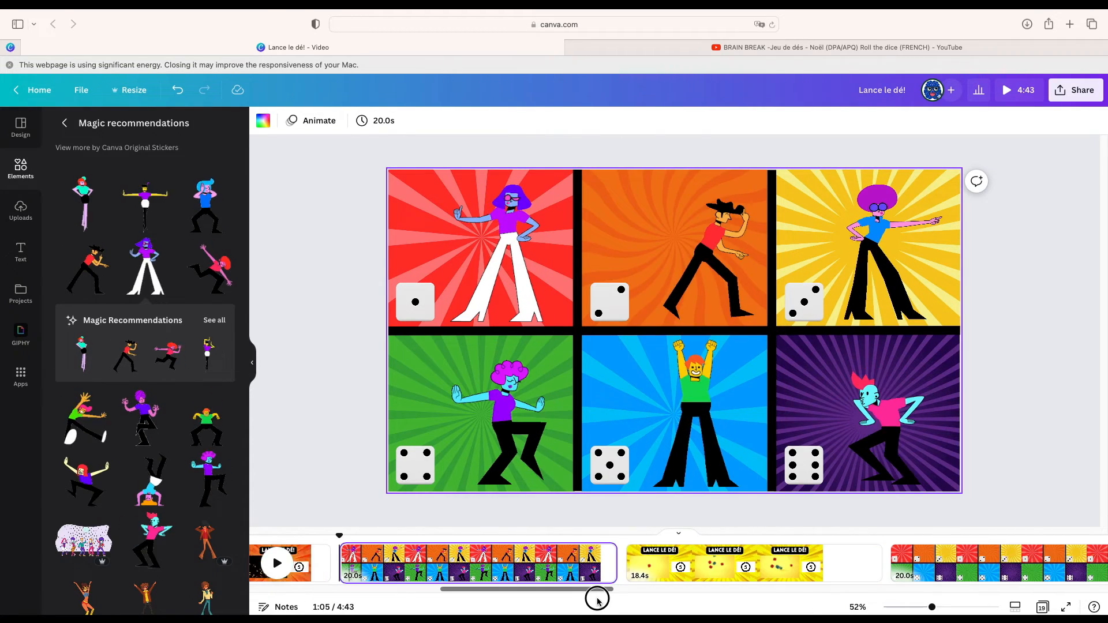
{"action": "left_click_drag", "start_coordinate": [597, 601], "coordinate": [634, 599]}
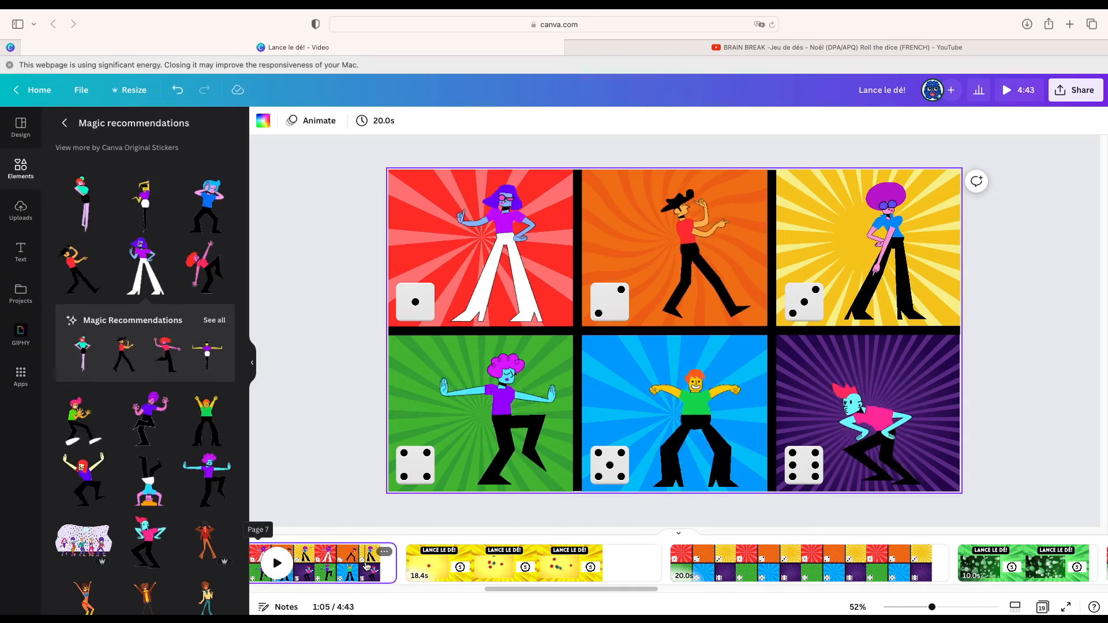
{"action": "left_click", "coordinate": [936, 552]}
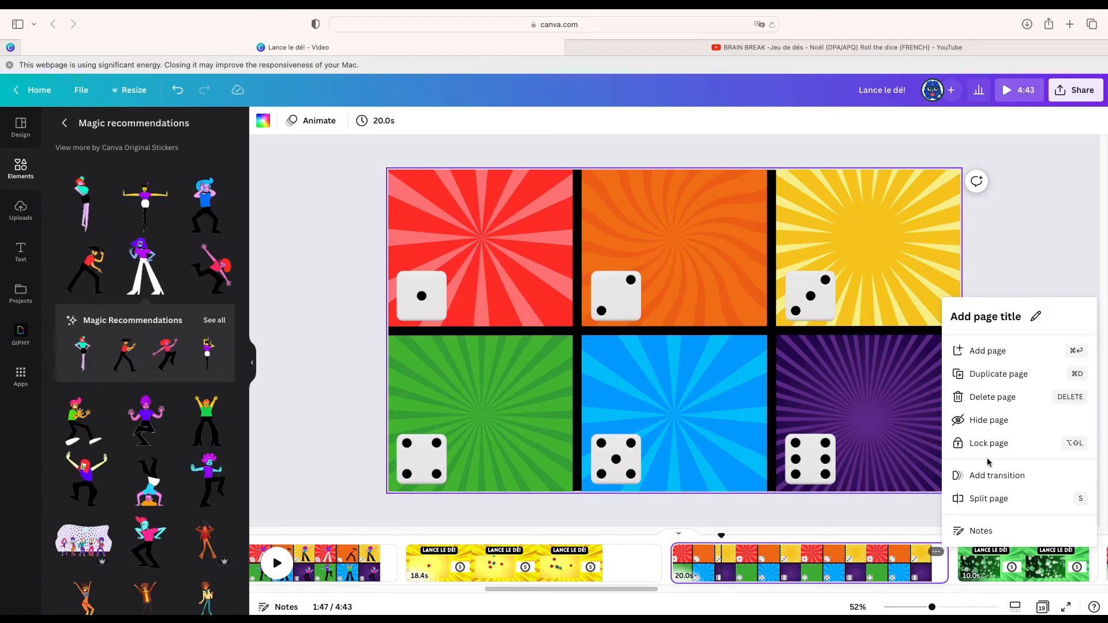
{"action": "key", "text": "Delete"}
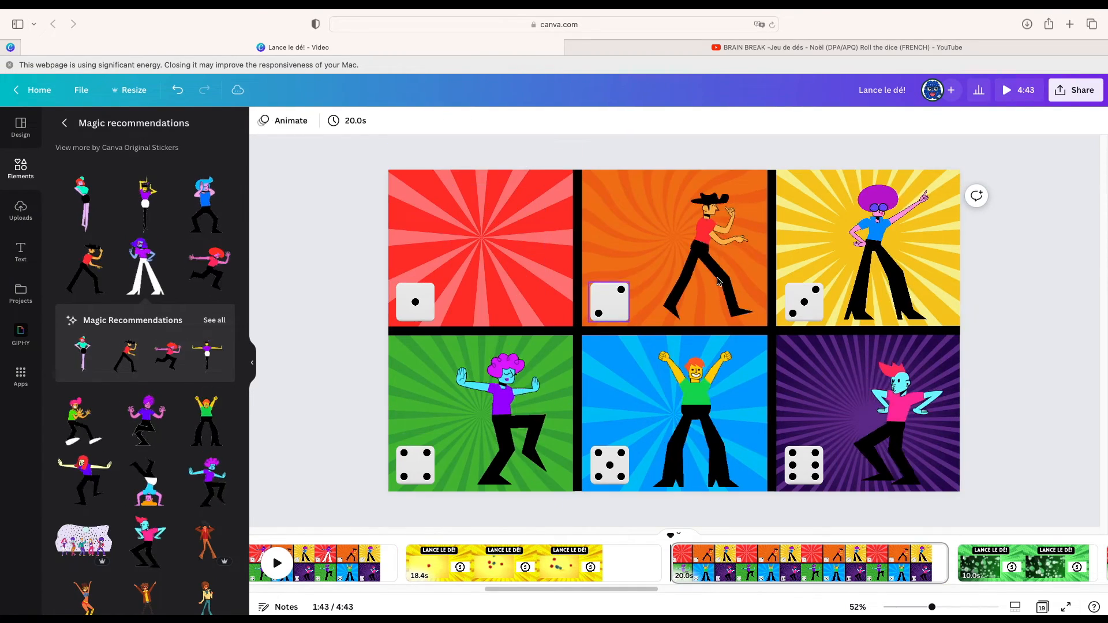
Step: Delete the dancer stickers from the exercise grid that follows the yellow roll page
{"action": "left_click", "coordinate": [720, 260]}
{"action": "key", "text": "Delete"}
{"action": "left_click", "coordinate": [884, 294]}
{"action": "key", "text": "Delete"}
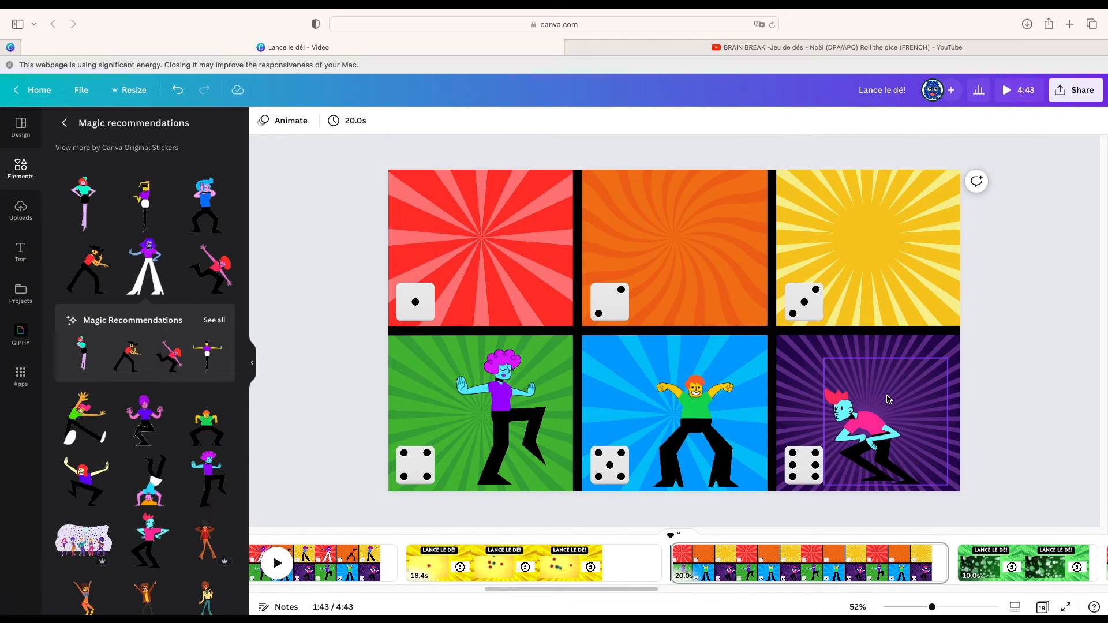
{"action": "left_click", "coordinate": [888, 400]}
{"action": "left_click", "coordinate": [696, 416]}
{"action": "key", "text": "Delete"}
{"action": "left_click", "coordinate": [497, 416]}
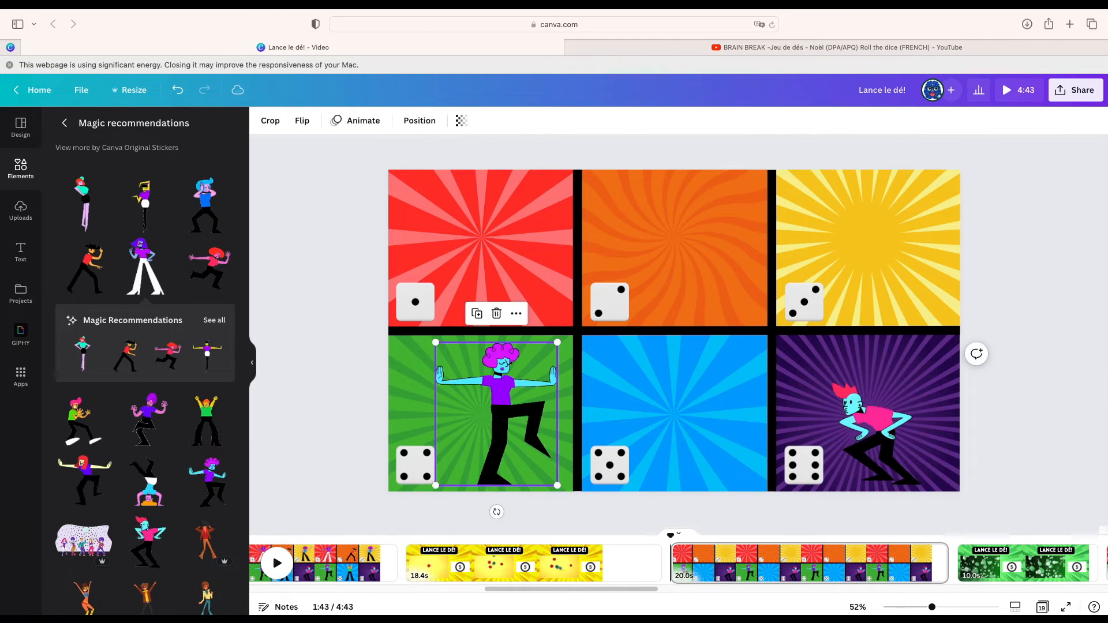
{"action": "key", "text": "Delete"}
Step: Search the graphics for "exercises" and place the white running figure in the red square
{"action": "left_click", "coordinate": [64, 123]}
{"action": "type", "text": "exercises"}
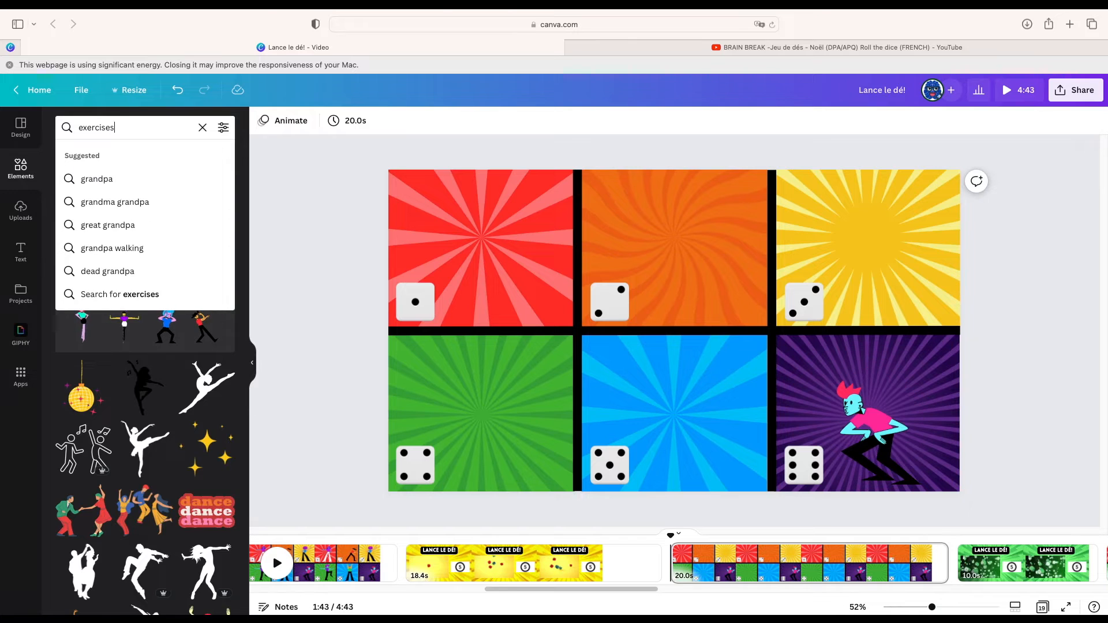
{"action": "key", "text": "Return"}
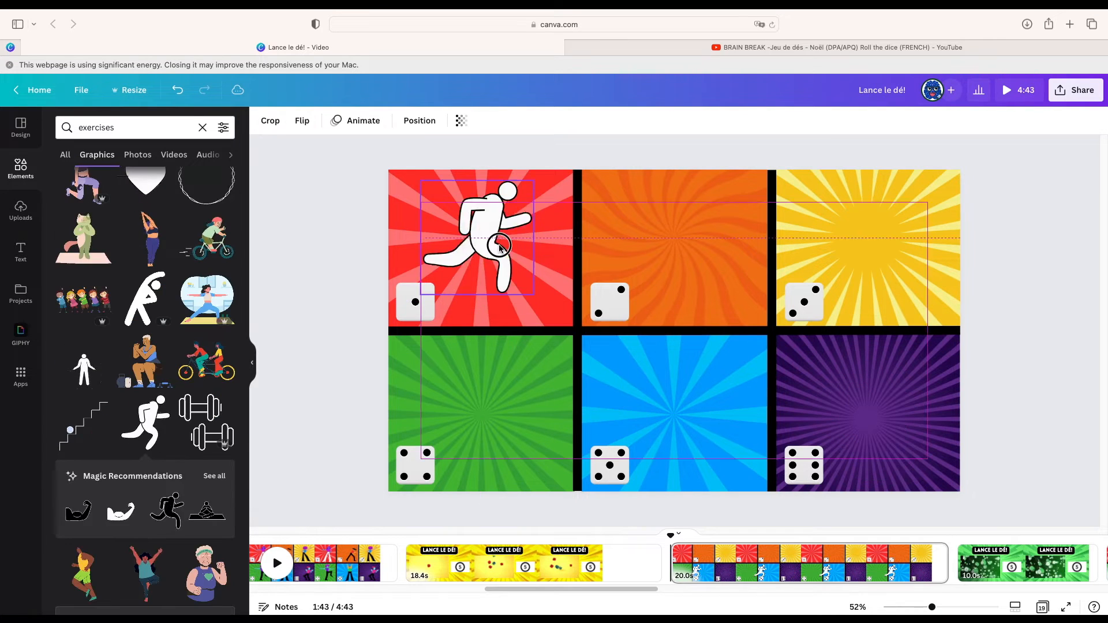
{"action": "left_click_drag", "start_coordinate": [760, 190], "coordinate": [736, 225]}
Step: Move the dice to the upper-left corner of each square and place the white sit-up figure lower in the orange square
{"action": "left_click_drag", "start_coordinate": [416, 302], "coordinate": [418, 193]}
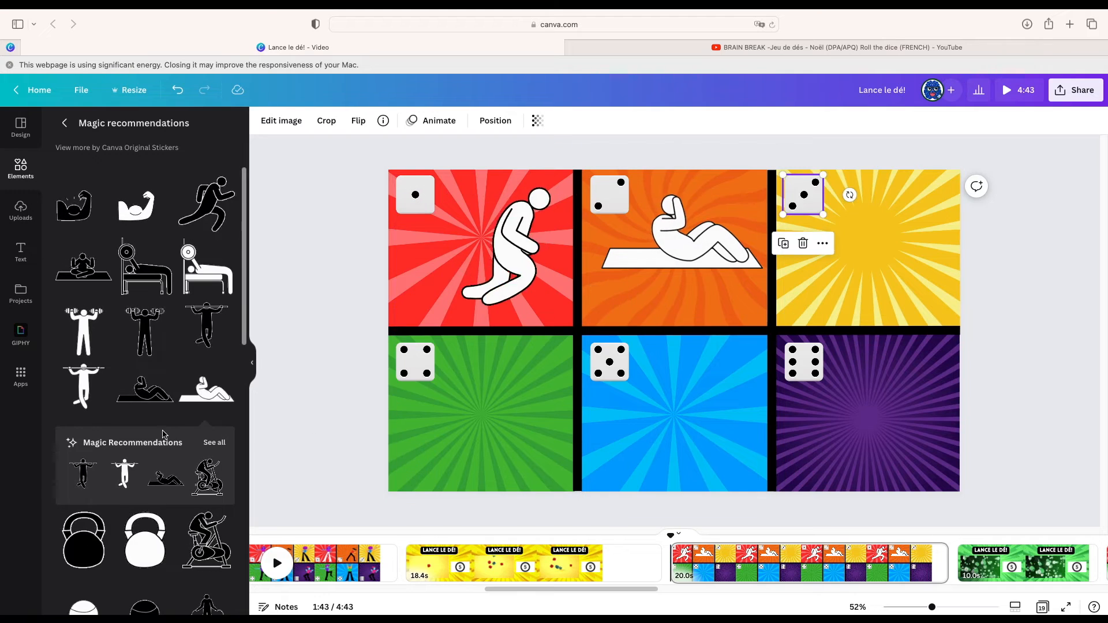
{"action": "scroll", "coordinate": [198, 455], "scroll_direction": "down", "scroll_amount": 5}
{"action": "scroll", "coordinate": [197, 454], "scroll_direction": "down", "scroll_amount": 1}
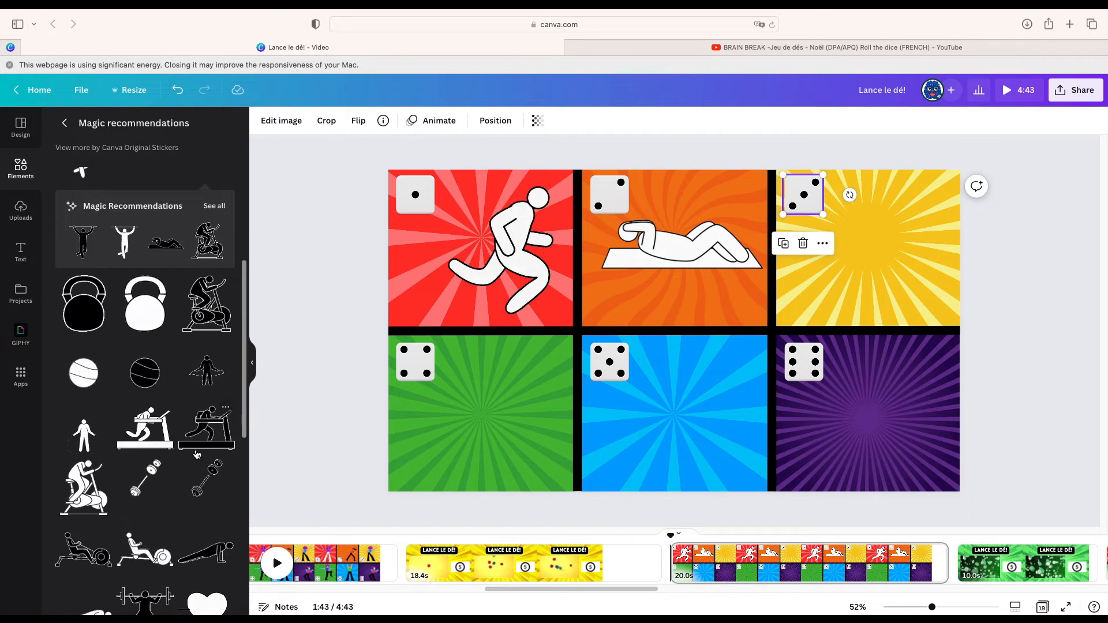
{"action": "left_click_drag", "start_coordinate": [701, 242], "coordinate": [694, 290]}
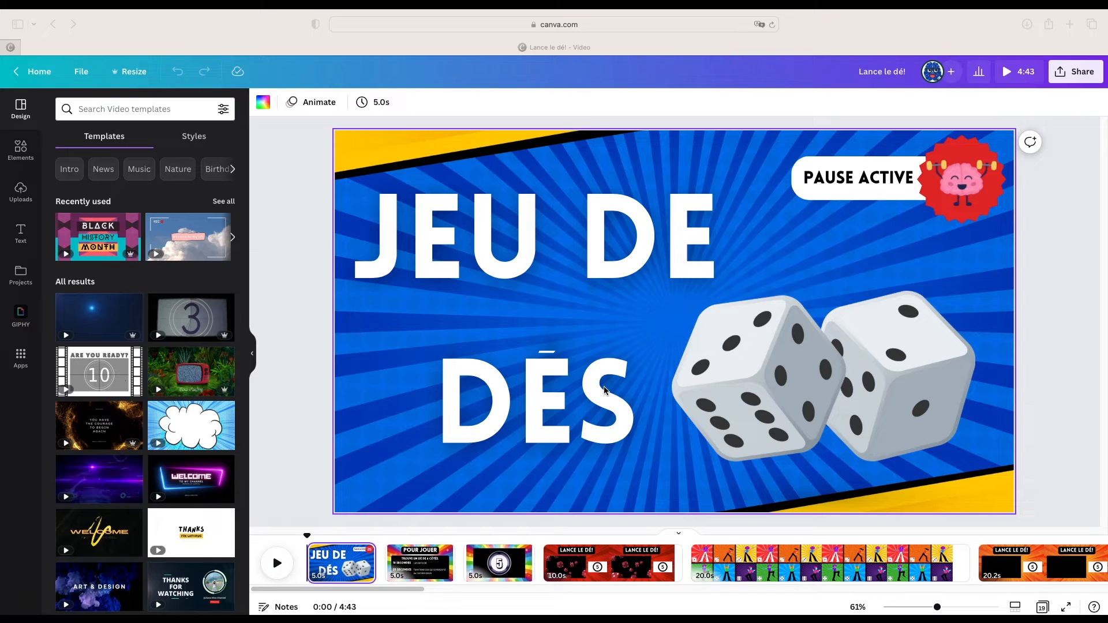
Step: Apply the Party page animation to the title page and the Baseline page animation to the "Pour jouer" page
{"action": "left_click", "coordinate": [554, 356]}
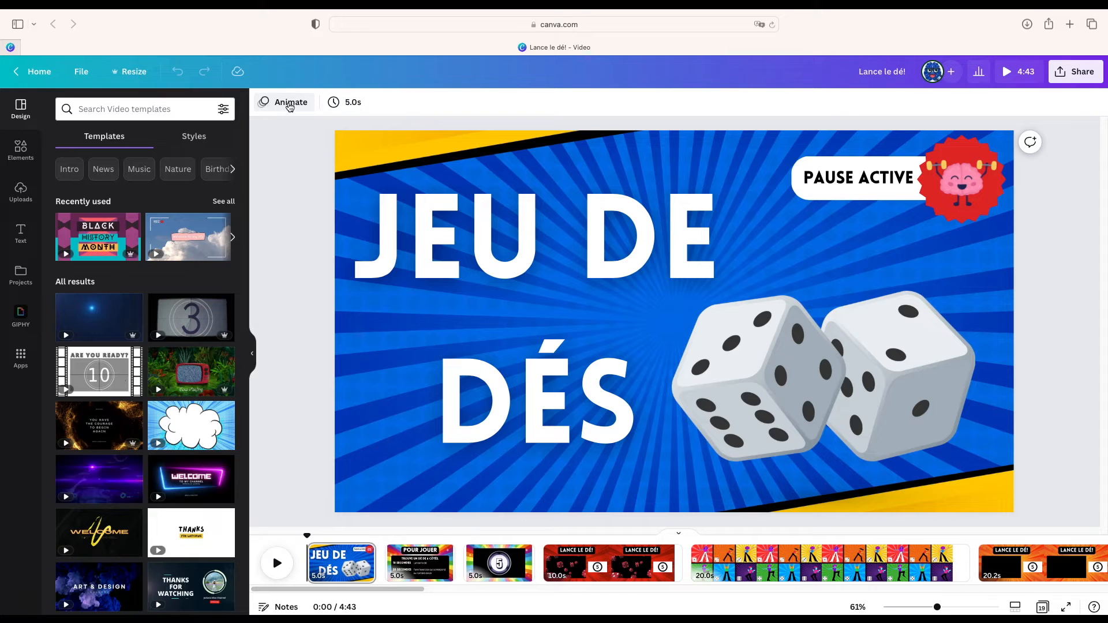
{"action": "left_click", "coordinate": [307, 112]}
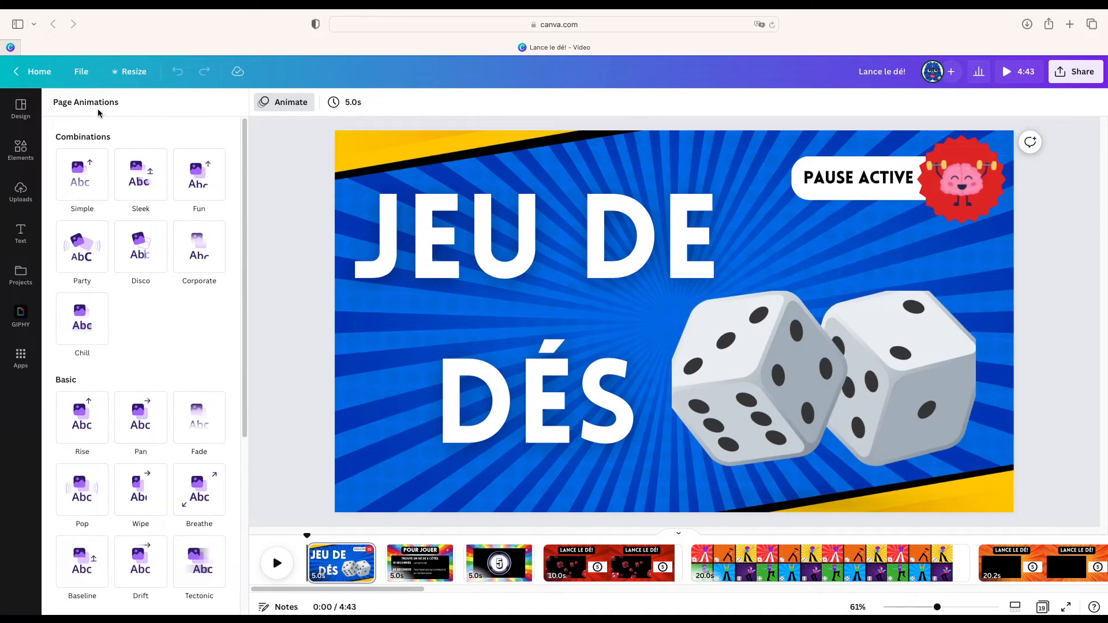
{"action": "left_click", "coordinate": [537, 215]}
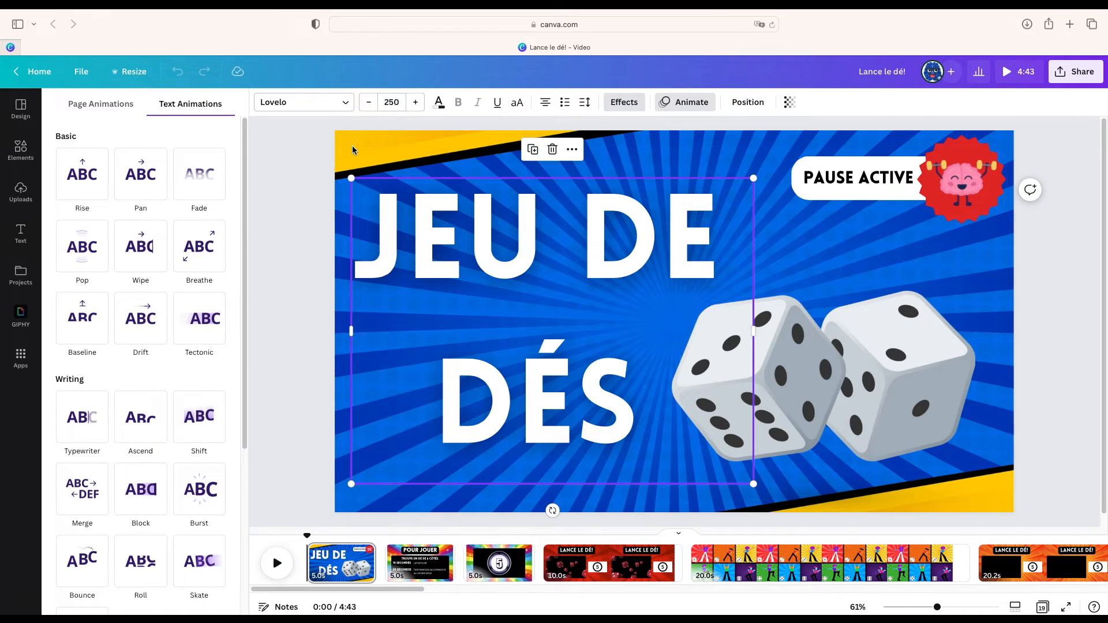
{"action": "left_click", "coordinate": [122, 106]}
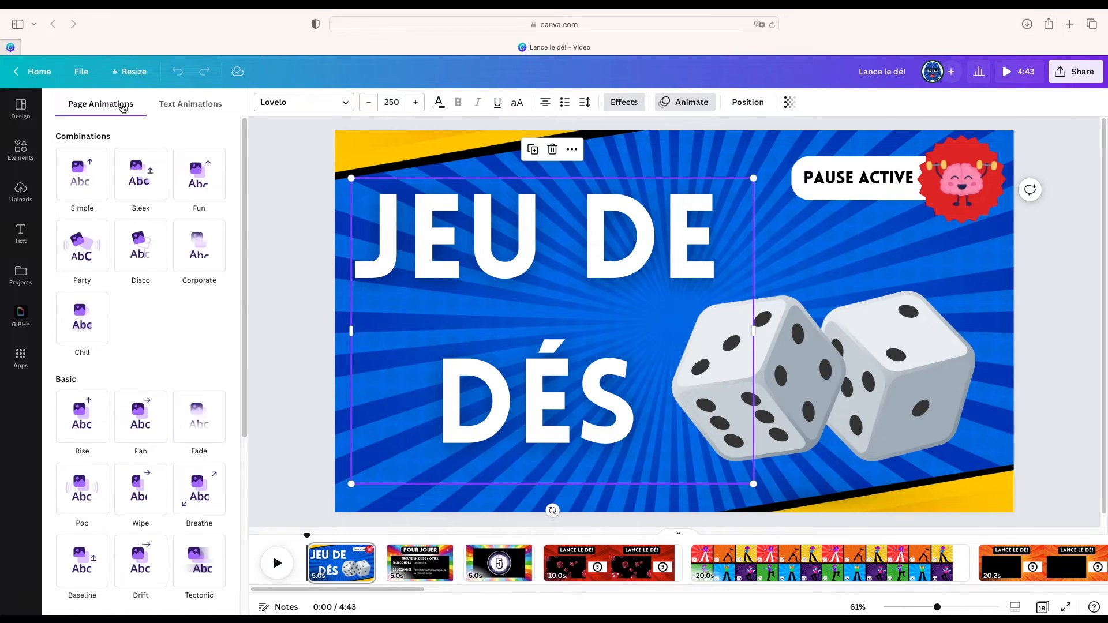
{"action": "left_click", "coordinate": [299, 166]}
{"action": "left_click", "coordinate": [284, 102]}
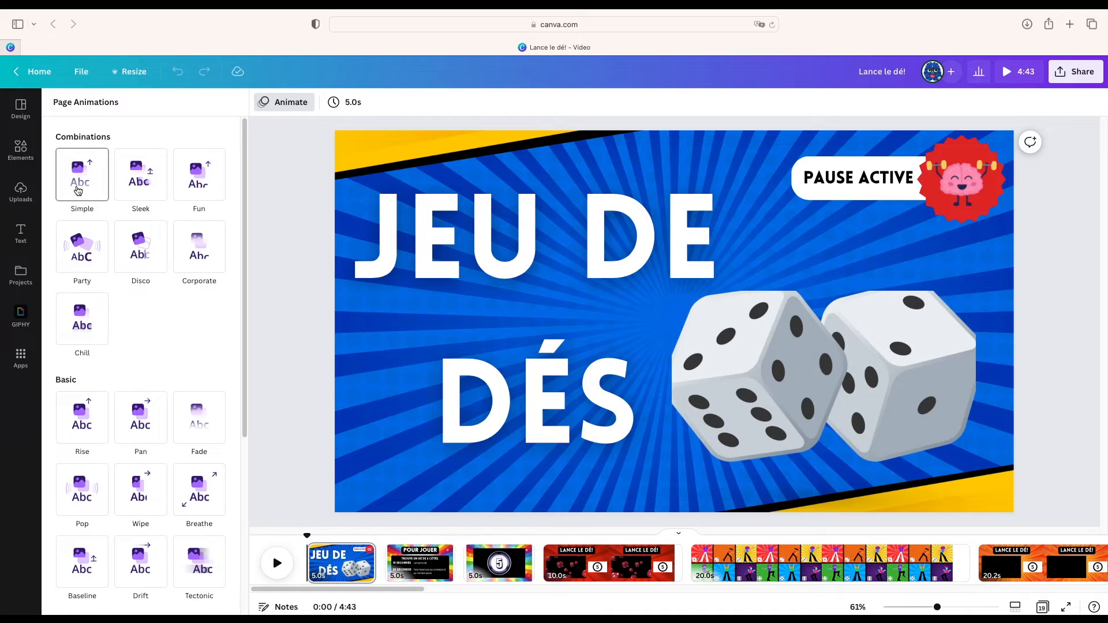
{"action": "left_click", "coordinate": [81, 180]}
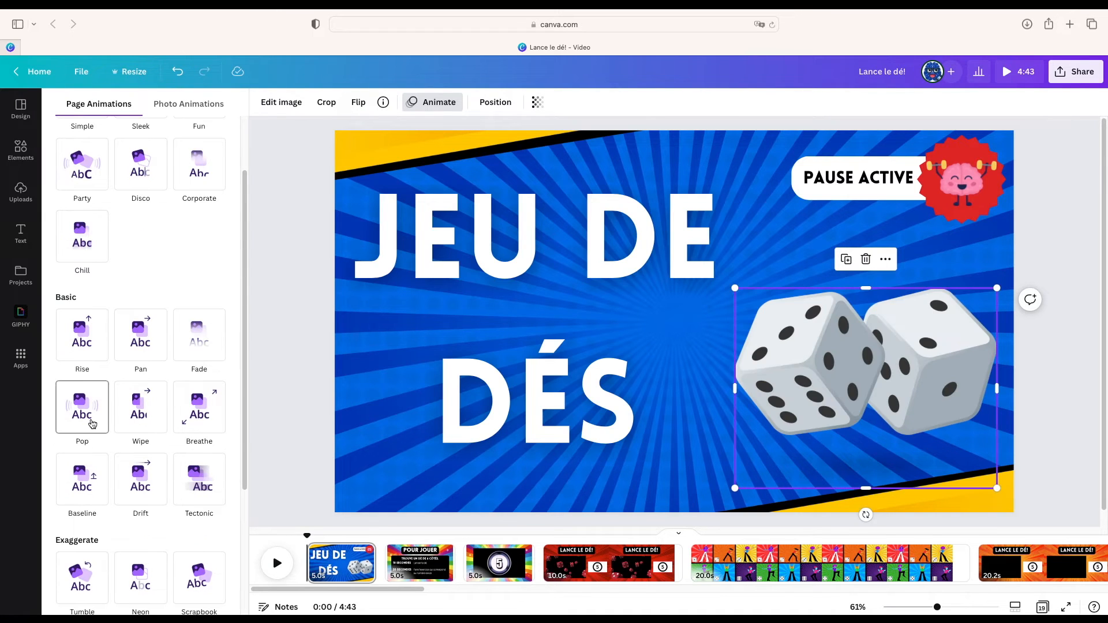
{"action": "scroll", "coordinate": [144, 450], "scroll_direction": "down", "scroll_amount": 5}
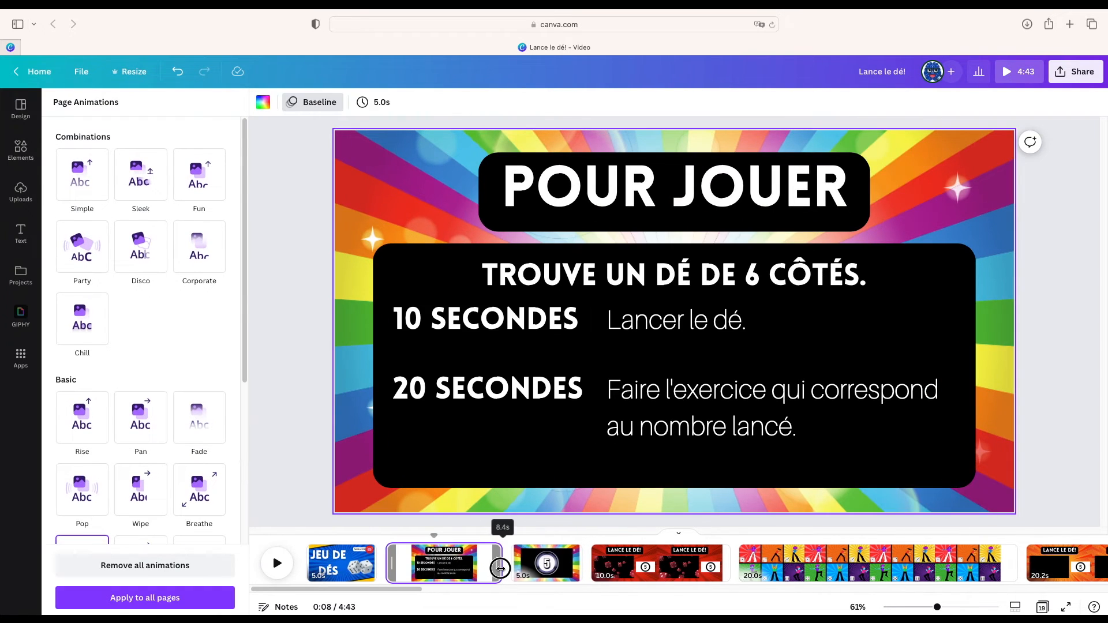
Step: Extend the "Pour jouer" page and the title page to 10.0 seconds each
{"action": "left_click_drag", "start_coordinate": [500, 567], "coordinate": [524, 568]}
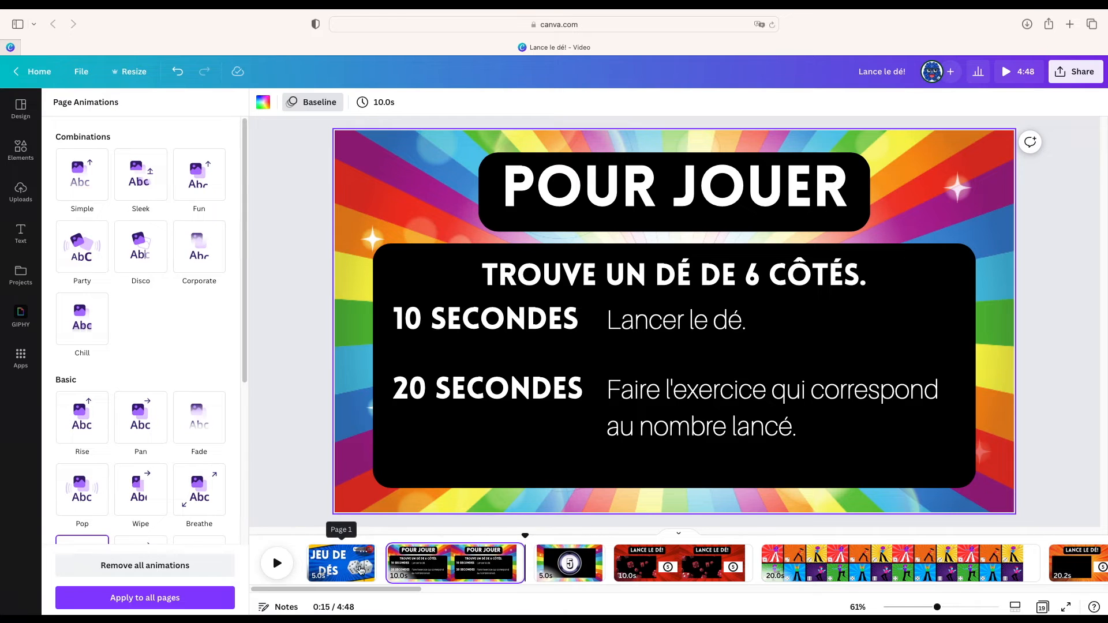
{"action": "left_click_drag", "start_coordinate": [375, 570], "coordinate": [444, 564]}
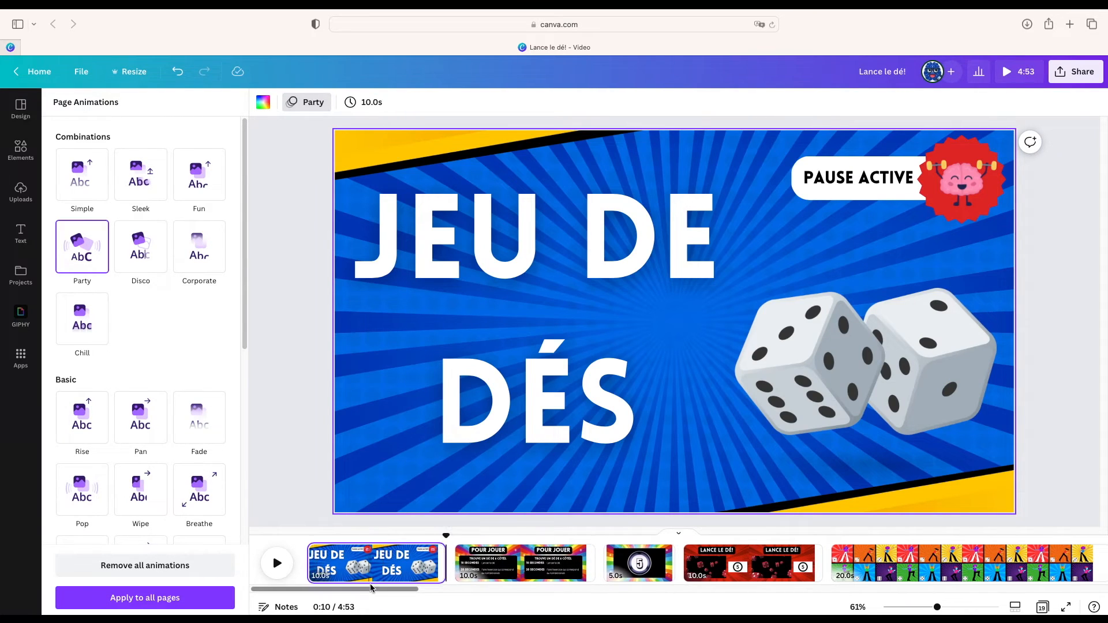
{"action": "left_click_drag", "start_coordinate": [372, 589], "coordinate": [423, 589]}
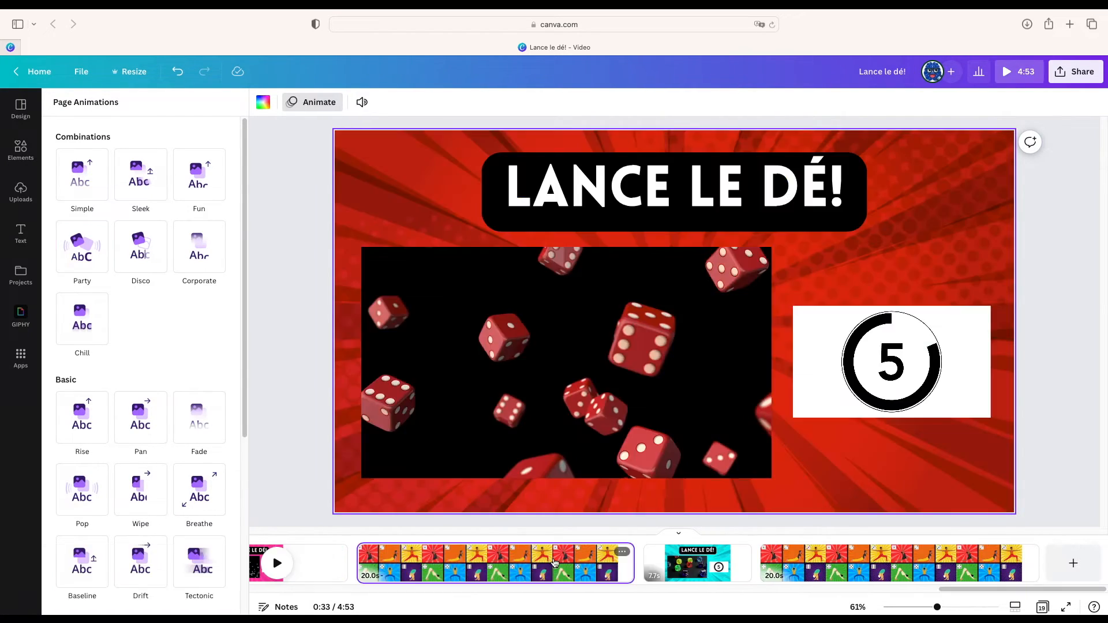
{"action": "left_click", "coordinate": [553, 563]}
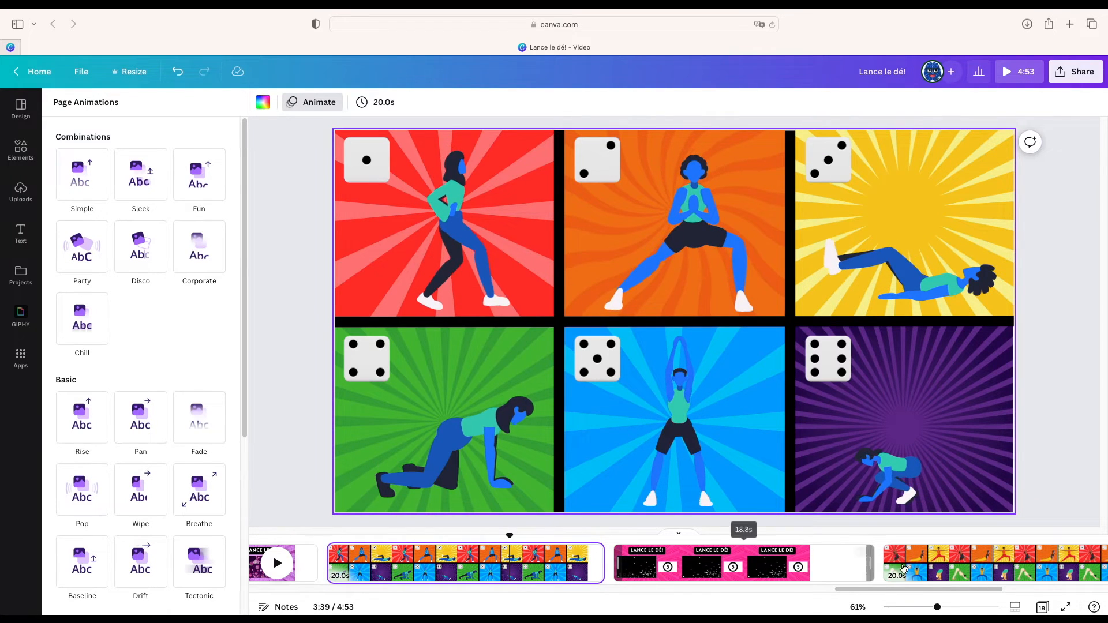
{"action": "left_click_drag", "start_coordinate": [863, 590], "coordinate": [250, 569]}
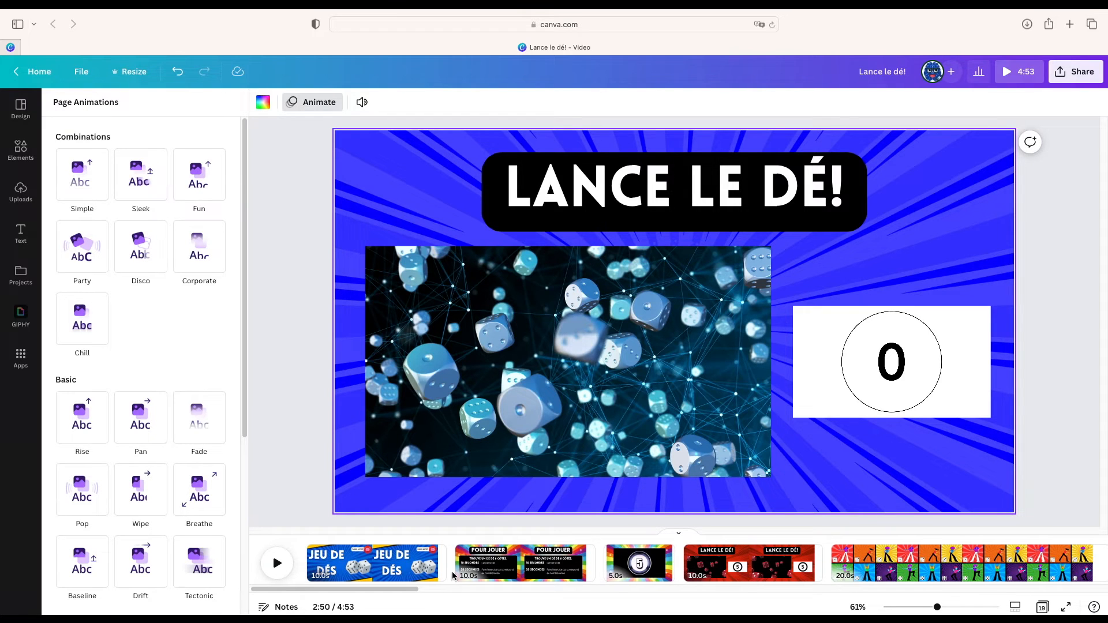
Step: Add a Flow transition between the title page and the "Pour jouer" page with a duration of 1.5 seconds
{"action": "left_click_drag", "start_coordinate": [404, 589], "coordinate": [414, 590]}
{"action": "mouse_move", "coordinate": [411, 558]}
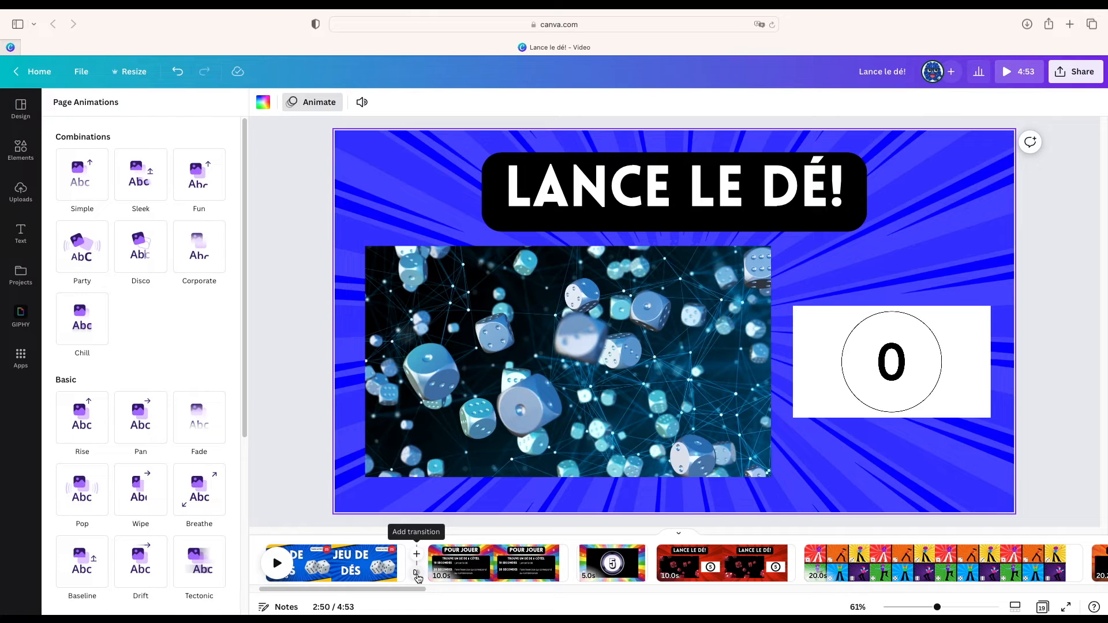
{"action": "left_click", "coordinate": [417, 575]}
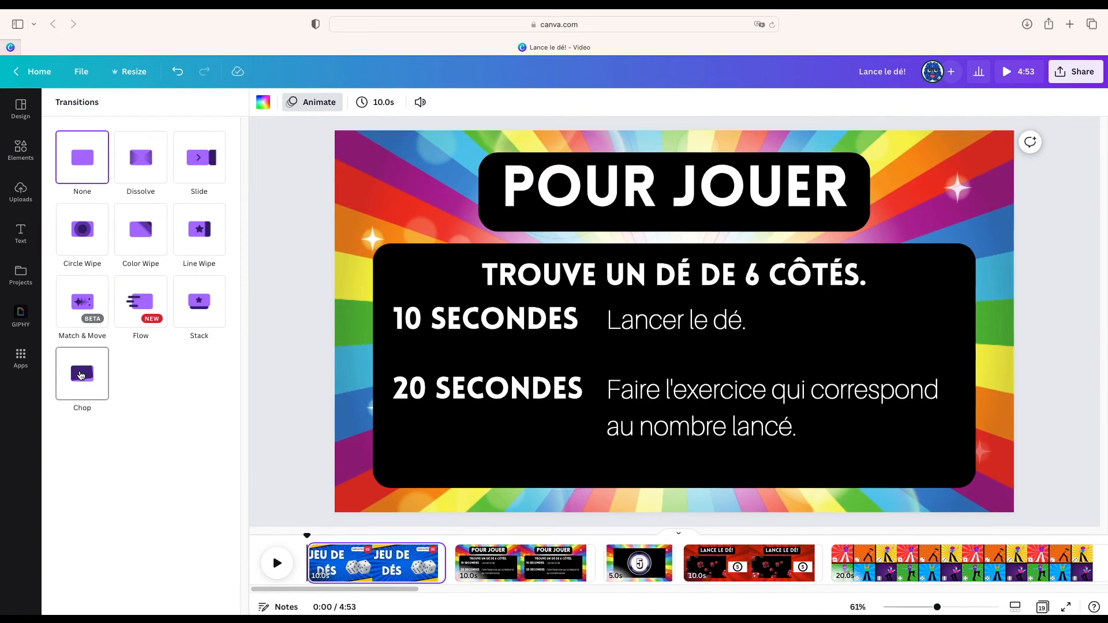
{"action": "left_click", "coordinate": [140, 302]}
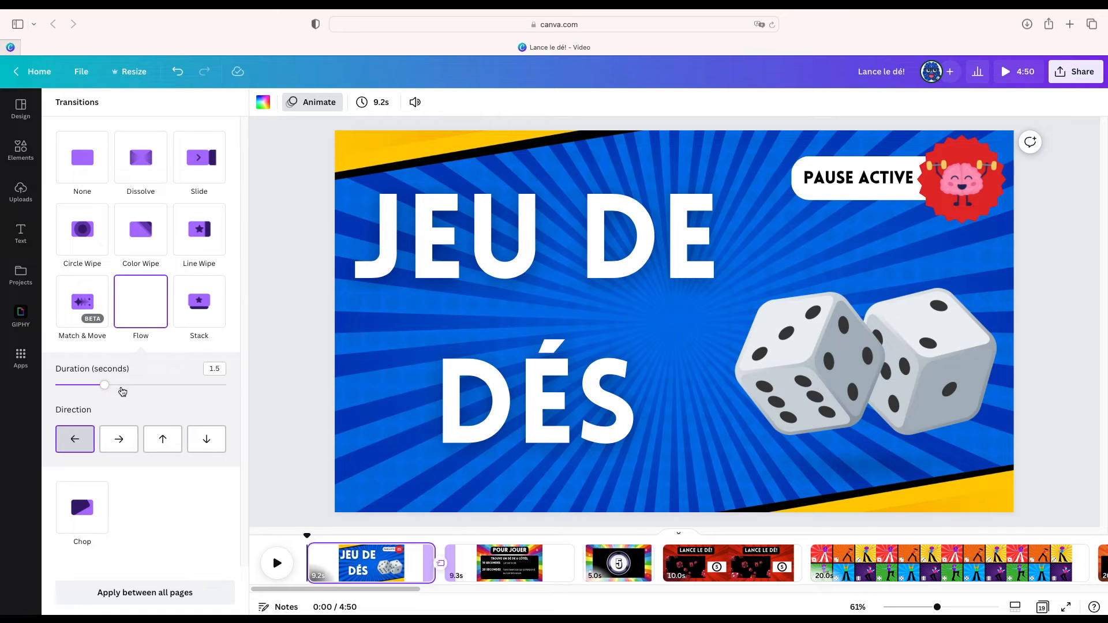
{"action": "mouse_move", "coordinate": [109, 390]}
{"action": "left_mouse_down"}
{"action": "mouse_move", "coordinate": [150, 391]}
{"action": "mouse_move", "coordinate": [105, 386]}
{"action": "left_mouse_up"}
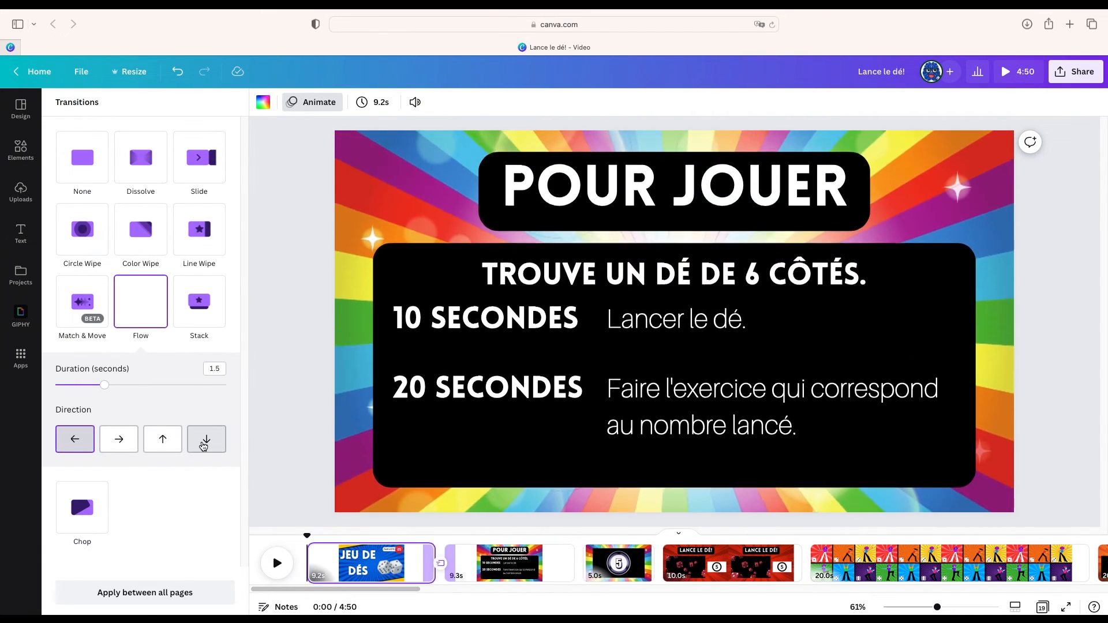
Step: Add a Line Wipe transition between the red roll page and its exercise grid, and a Stack transition from that grid to the orange roll page
{"action": "left_click", "coordinate": [640, 578]}
{"action": "left_click", "coordinate": [642, 574]}
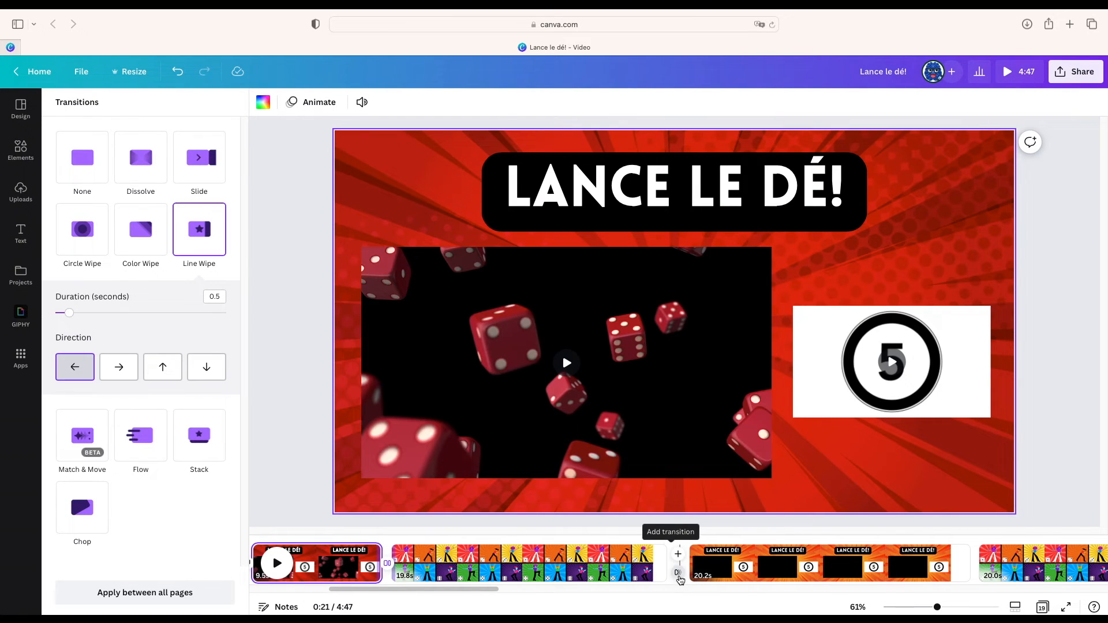
{"action": "left_click", "coordinate": [679, 577]}
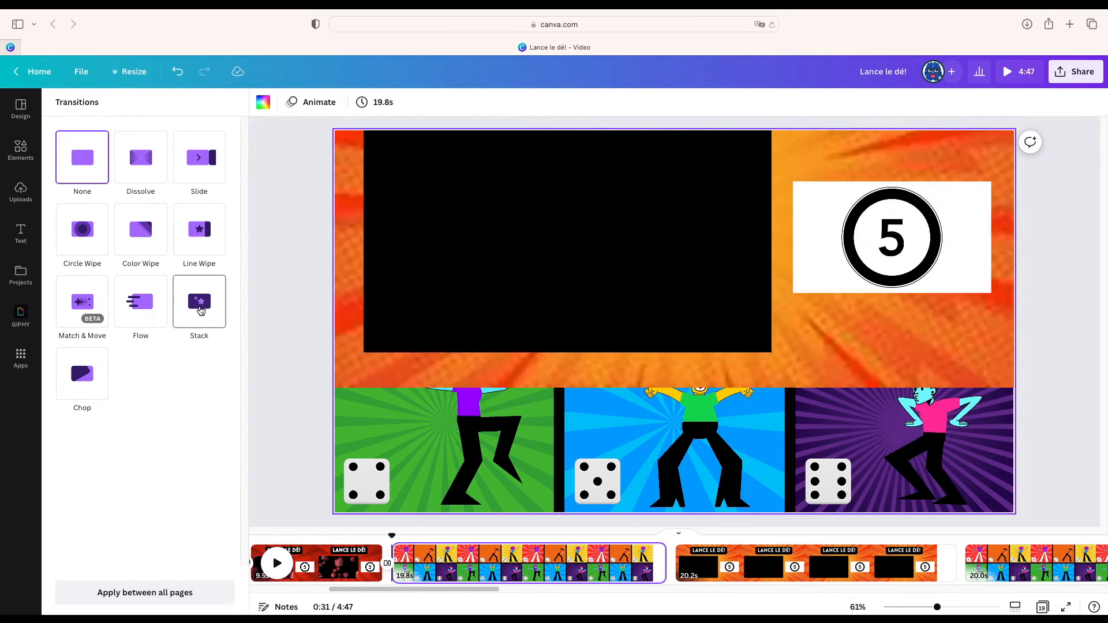
{"action": "left_click", "coordinate": [201, 312]}
Step: Add Line Wipe transitions from the following roll pages to their grids, and Stack transitions from those grids to the next roll pages
{"action": "left_click", "coordinate": [811, 563]}
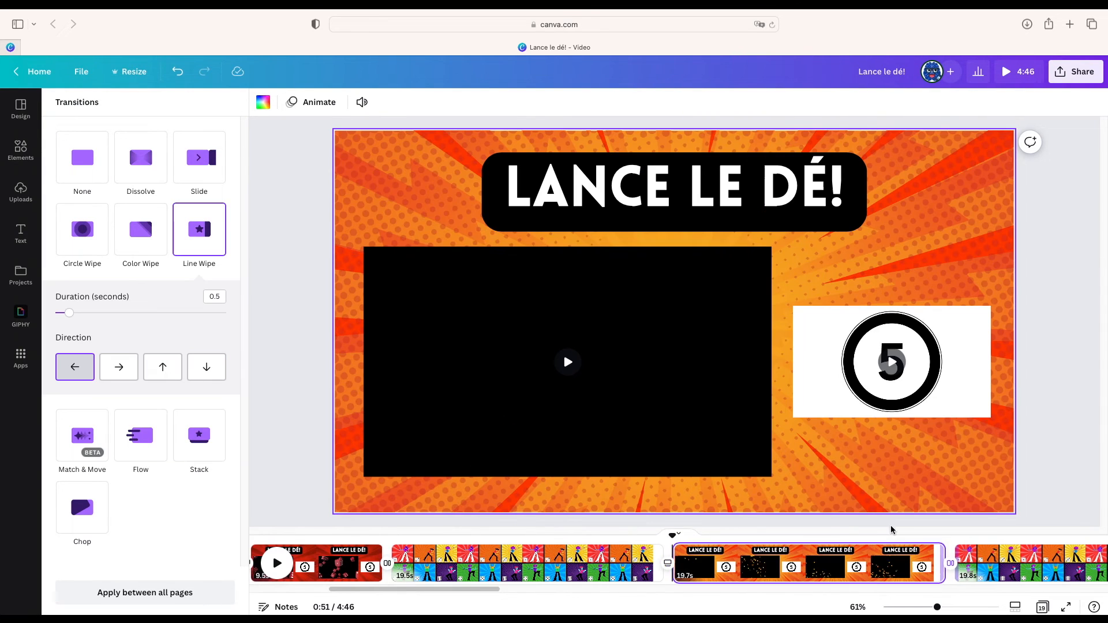
{"action": "scroll", "coordinate": [808, 563], "scroll_direction": "right", "scroll_amount": 5}
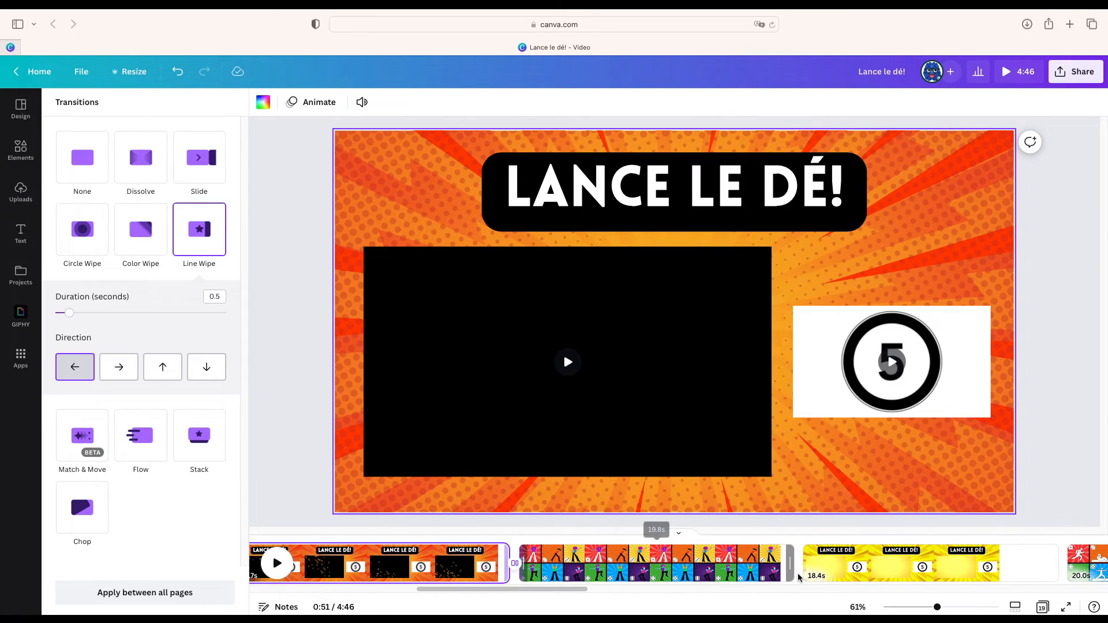
{"action": "left_click", "coordinate": [801, 568]}
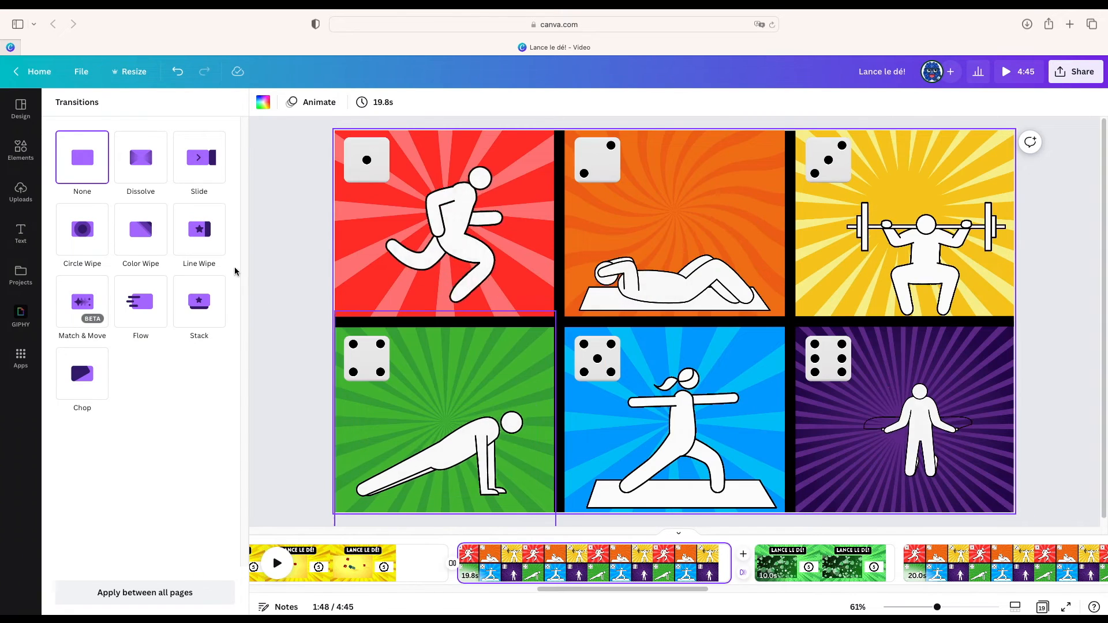
{"action": "left_click", "coordinate": [199, 301]}
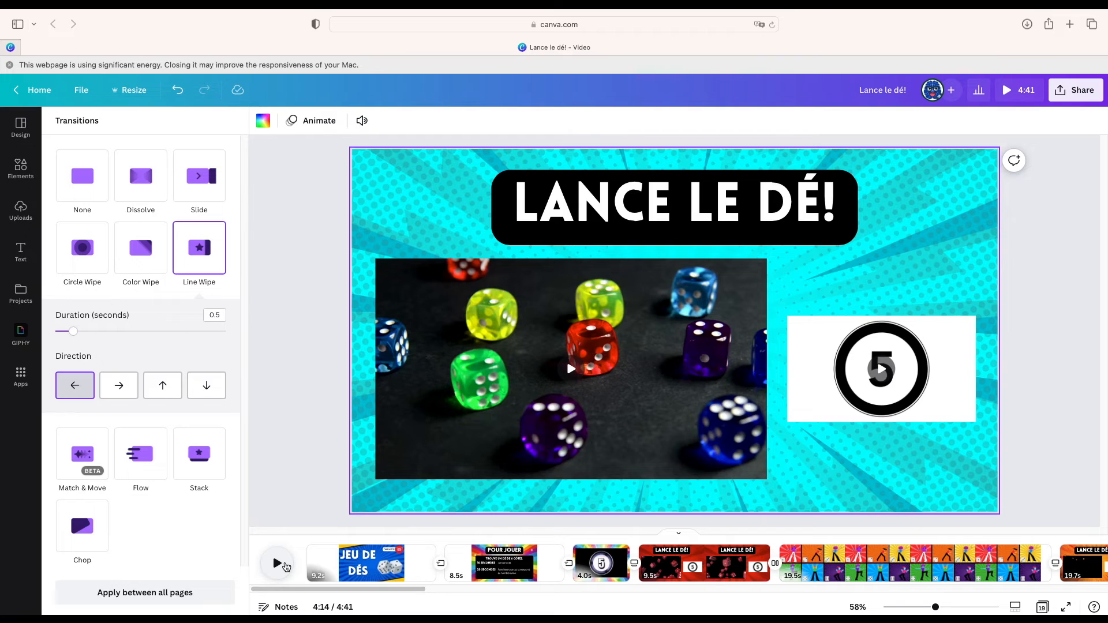
Step: Return to the start of the video to preview it from the title page
{"action": "left_click", "coordinate": [296, 580]}
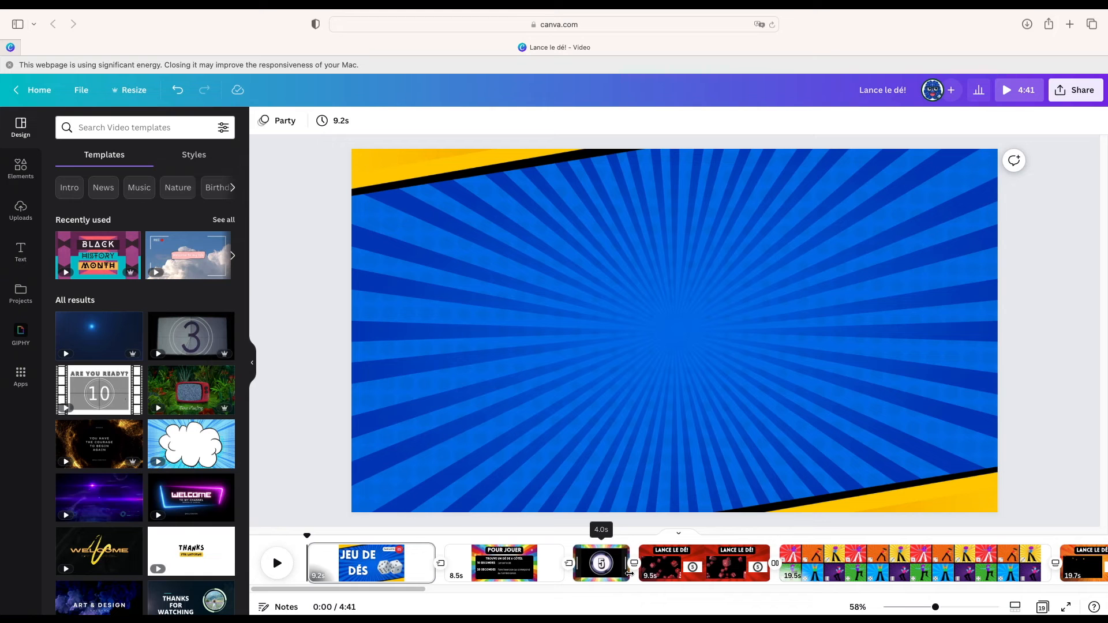
{"action": "left_click", "coordinate": [627, 571]}
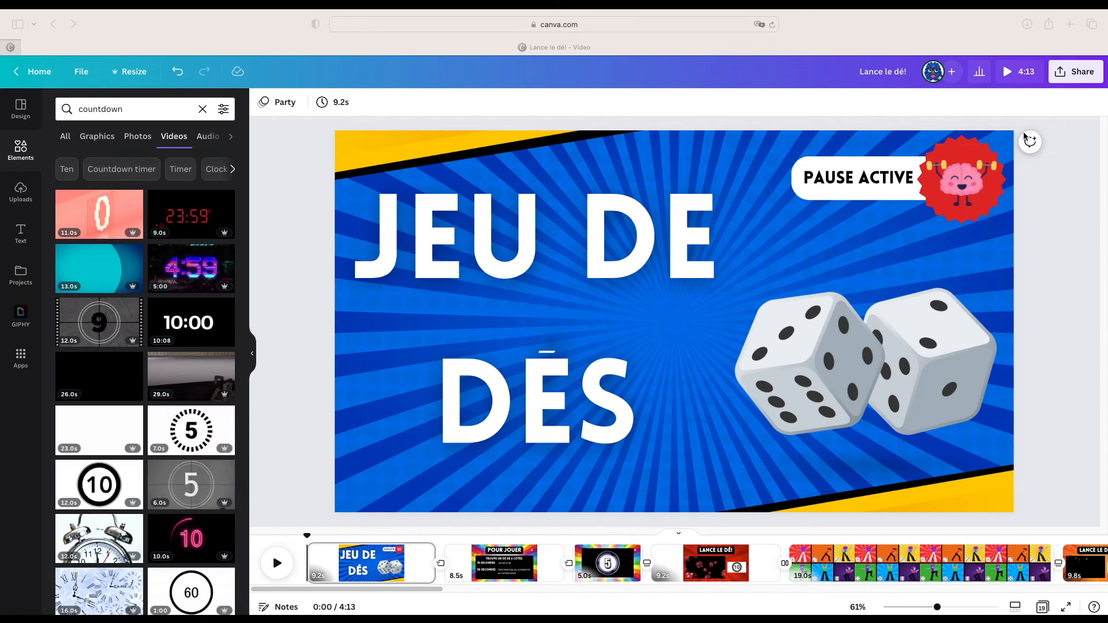
Step: Download all 19 pages of the finished design as an MP4 video at 1080p and check the browser's downloads
{"action": "left_click", "coordinate": [1077, 78]}
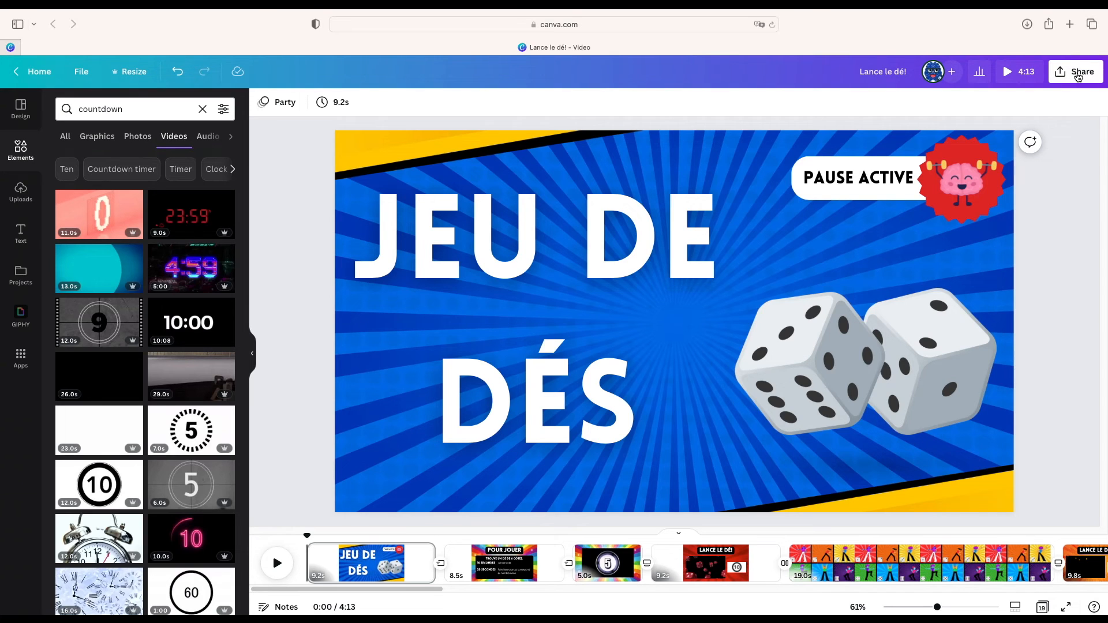
{"action": "left_click", "coordinate": [1078, 76]}
{"action": "left_click", "coordinate": [1077, 351]}
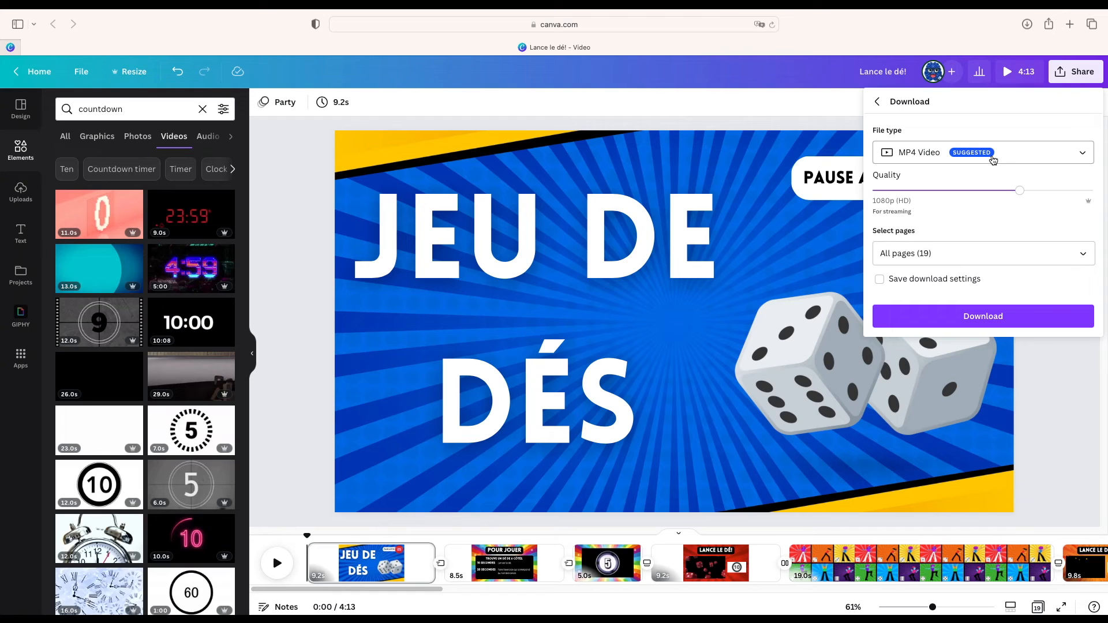
{"action": "left_click", "coordinate": [1048, 156]}
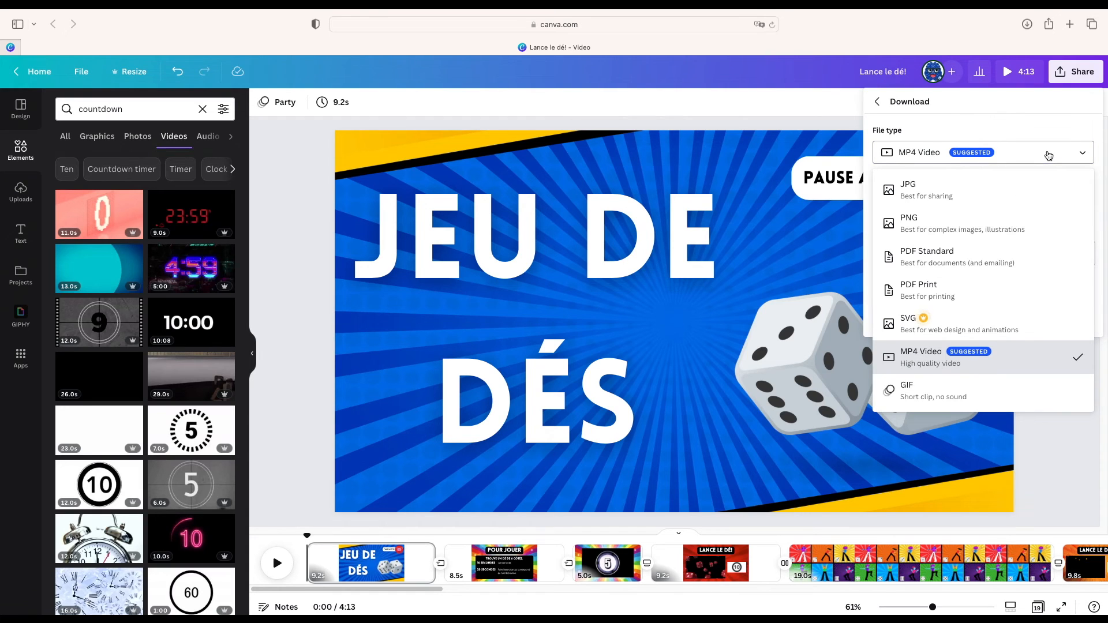
{"action": "left_click", "coordinate": [921, 358]}
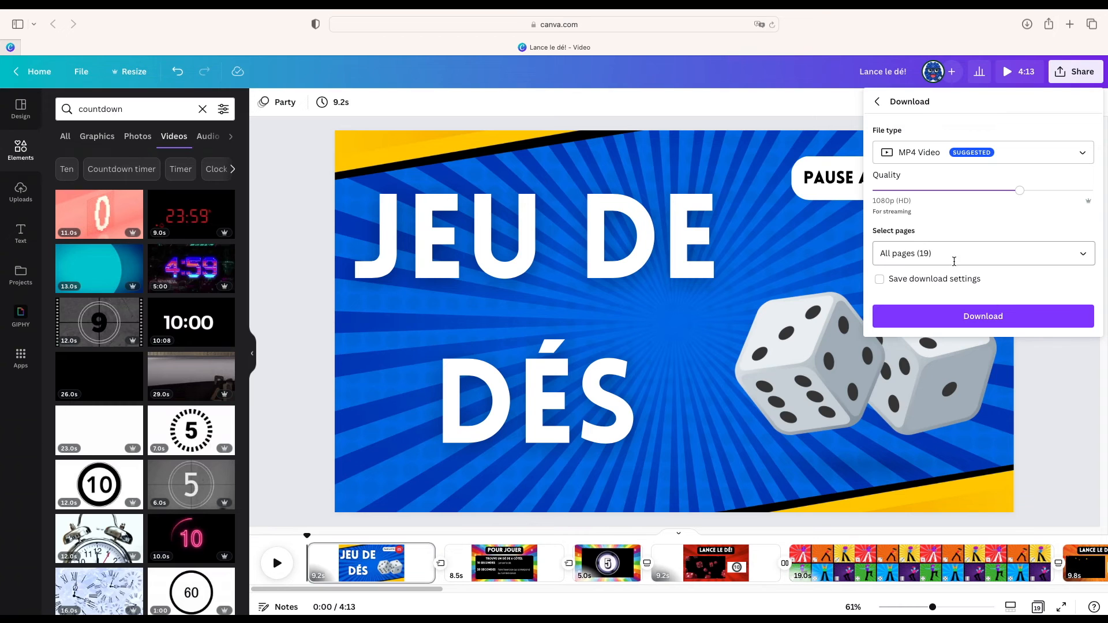
{"action": "left_click", "coordinate": [996, 315]}
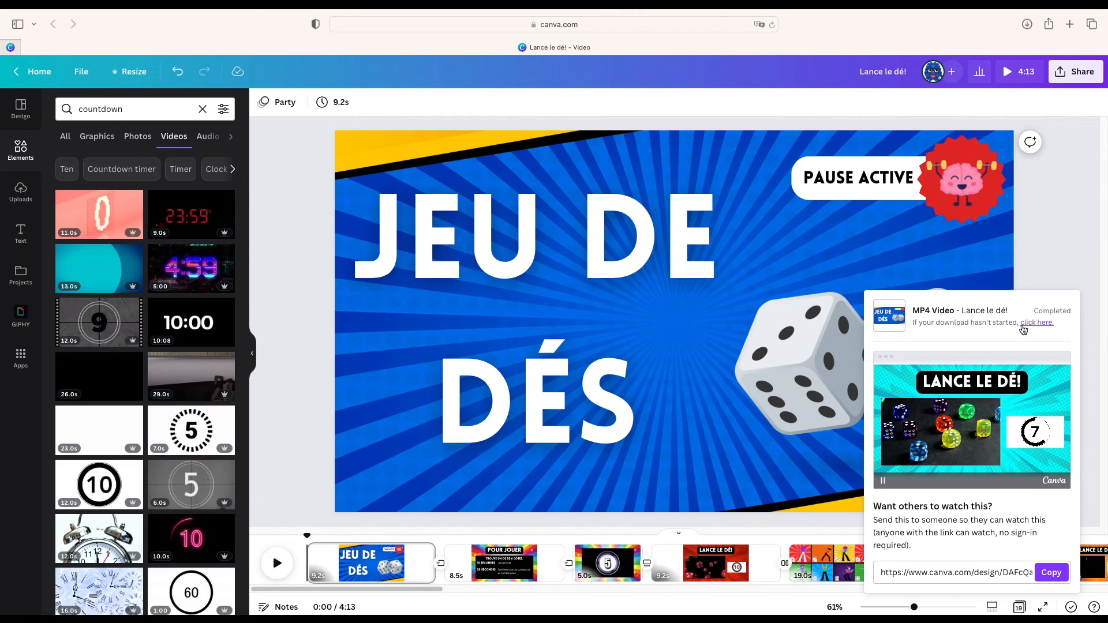
{"action": "left_click", "coordinate": [1027, 24]}
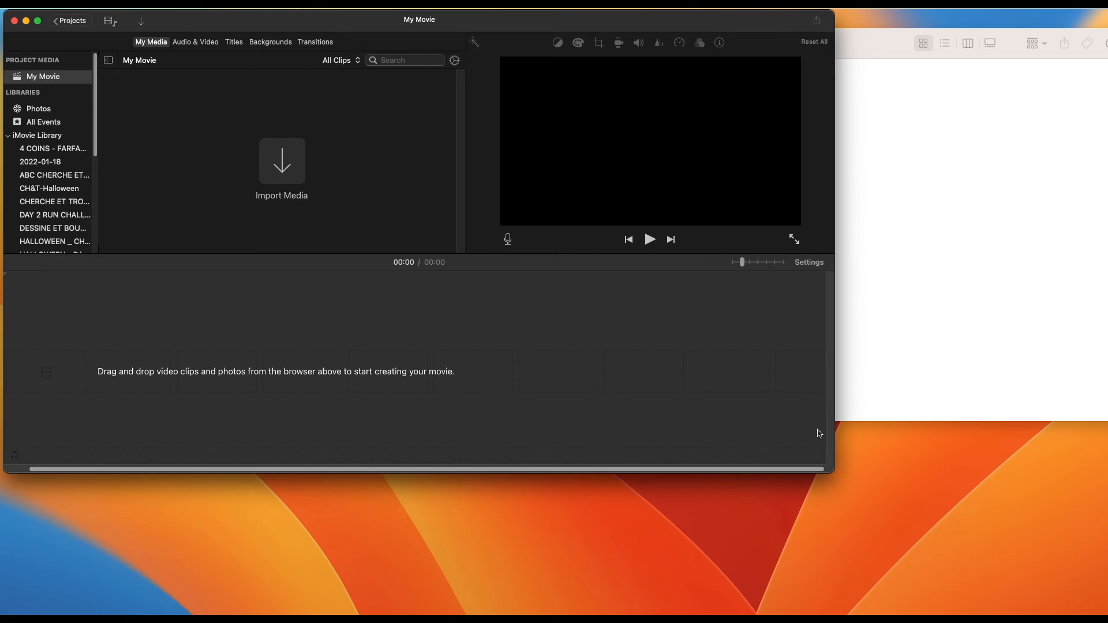
Step: Switch to iMovie, enlarge its window to fill the screen, and create a new movie project
{"action": "left_click_drag", "start_coordinate": [830, 457], "coordinate": [1097, 611]}
{"action": "left_click", "coordinate": [69, 21]}
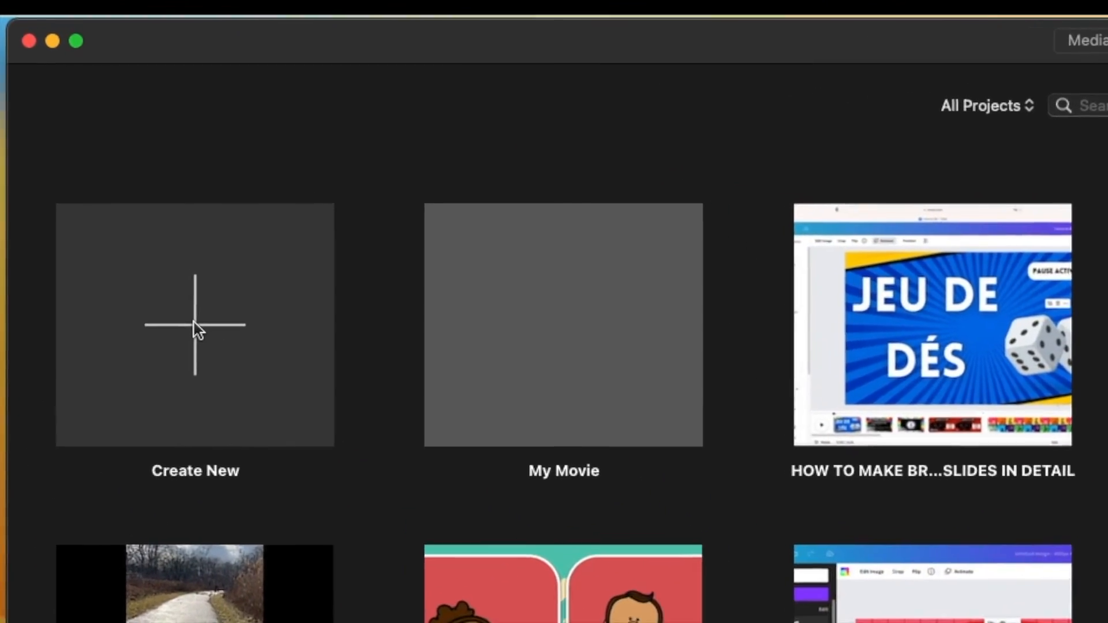
{"action": "left_click", "coordinate": [140, 230]}
{"action": "left_click", "coordinate": [213, 479]}
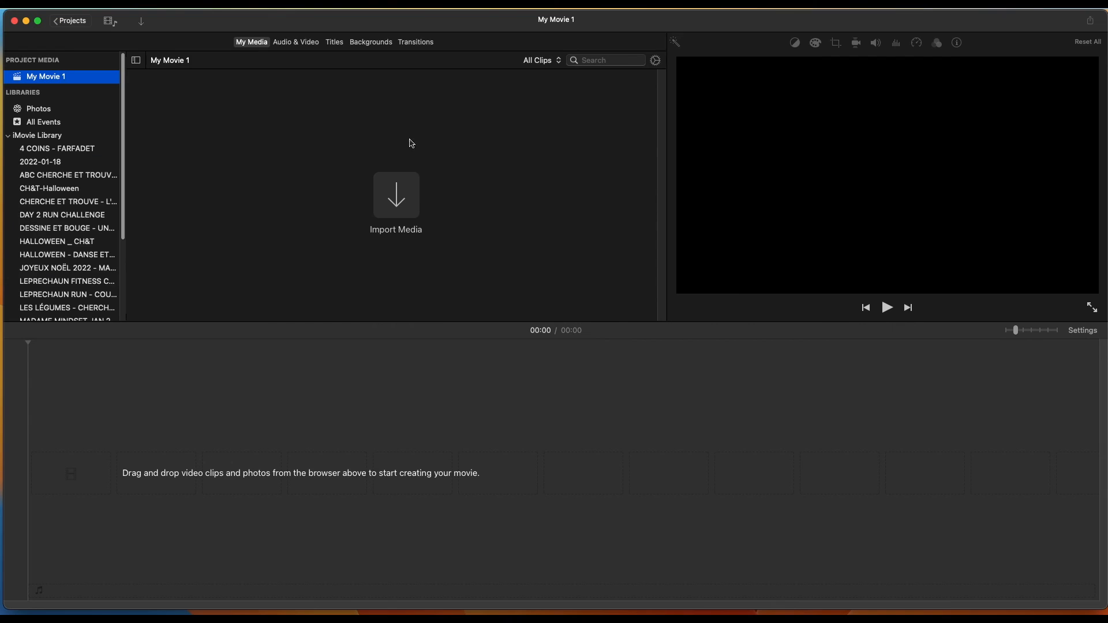
Step: Import Lance le dé.mp4 from the JEU DE DÉS folder on the Desktop and place the whole clip on the movie timeline
{"action": "left_click", "coordinate": [143, 23]}
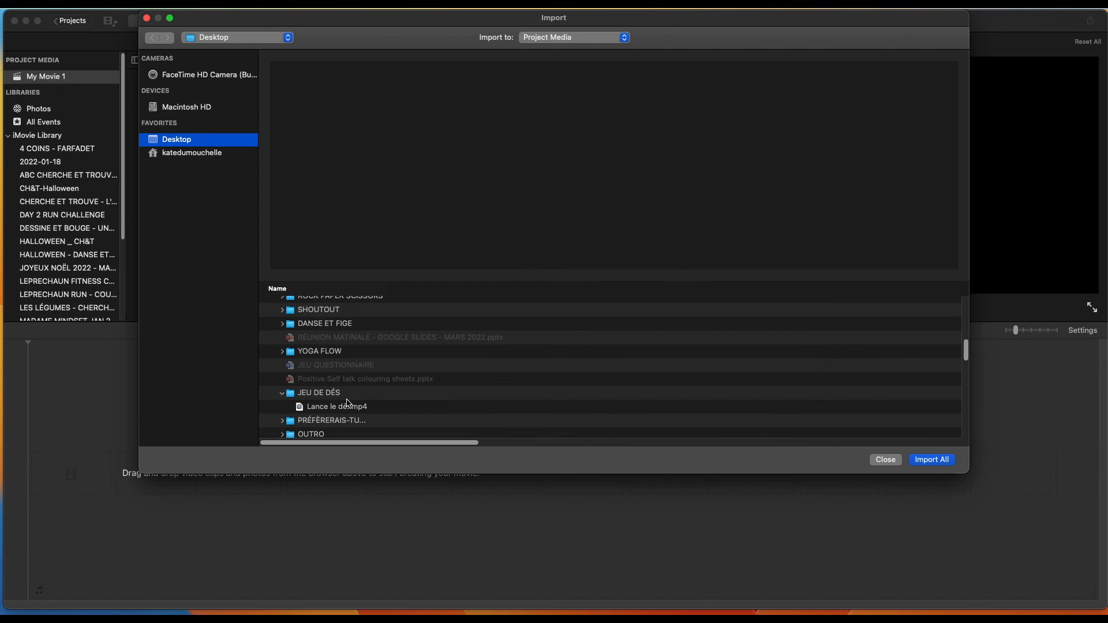
{"action": "double_click", "coordinate": [351, 407]}
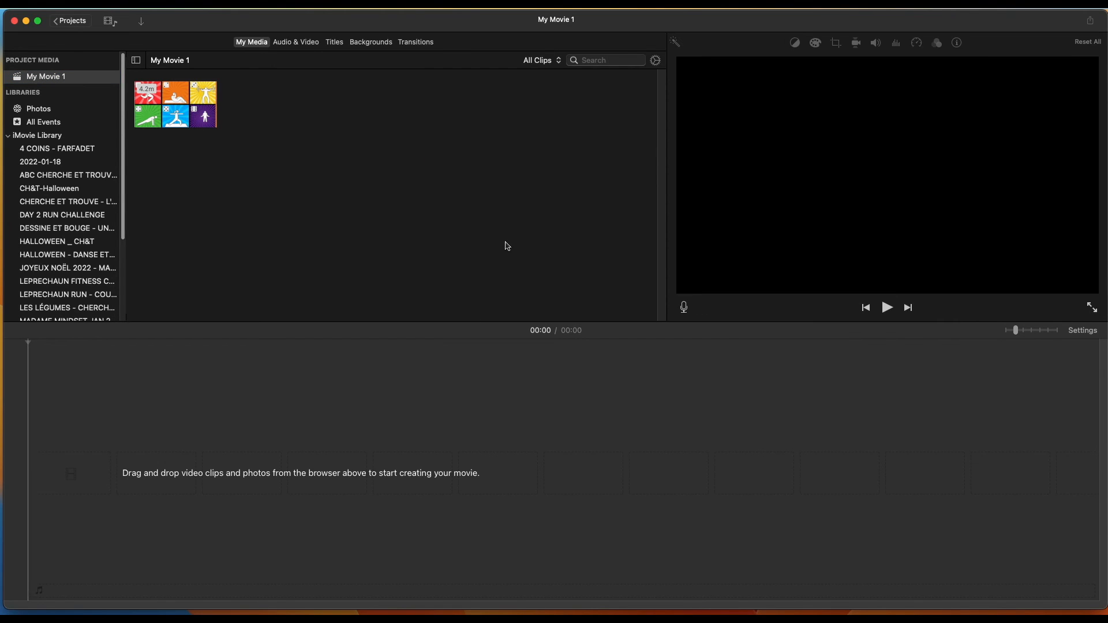
{"action": "left_click_drag", "start_coordinate": [184, 109], "coordinate": [236, 140]}
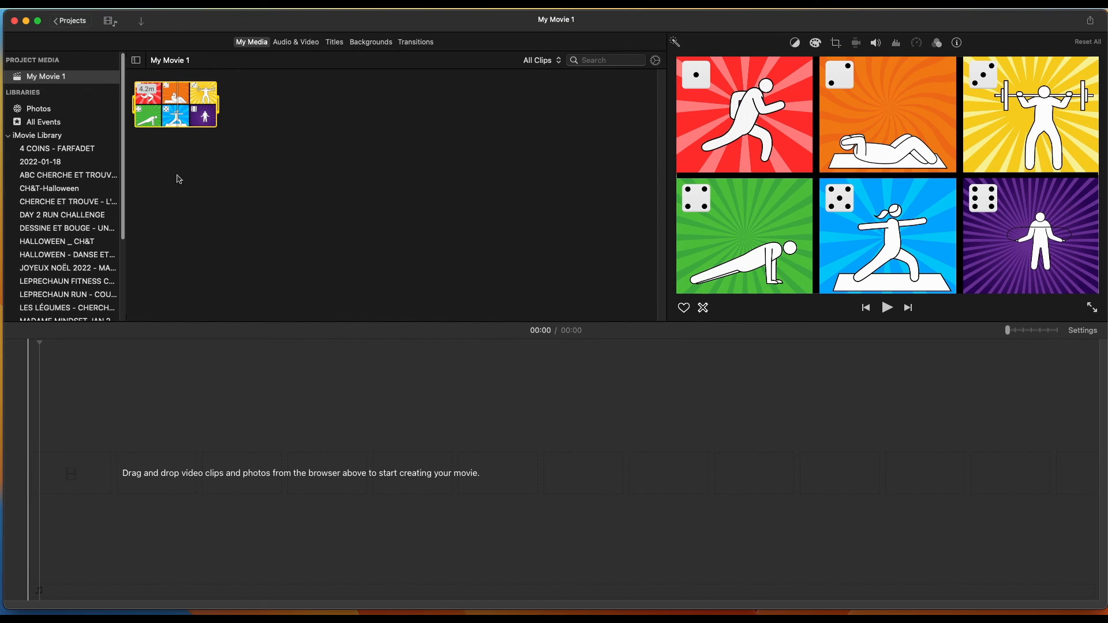
{"action": "left_click_drag", "start_coordinate": [196, 113], "coordinate": [58, 467]}
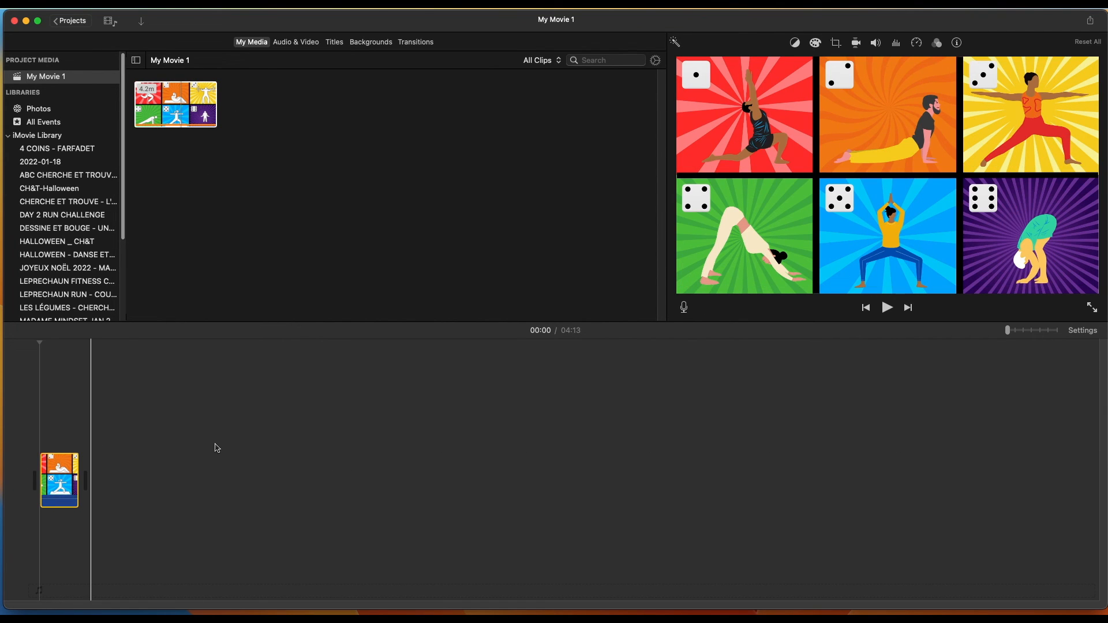